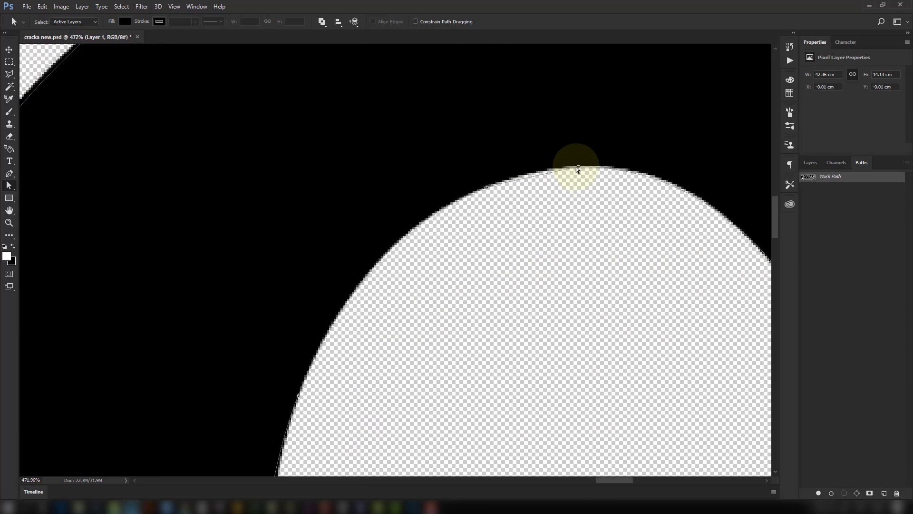
# - Refine the work path's anchor point and handles along the upper curve of the letter's inner hole
pyautogui.scroll(-3, 465, 194)
pyautogui.scroll(2, 465, 194)
pyautogui.click(466, 200)
pyautogui.scroll(3, 483, 207)
pyautogui.scroll(-3, 485, 201)
pyautogui.scroll(3, 487, 236)
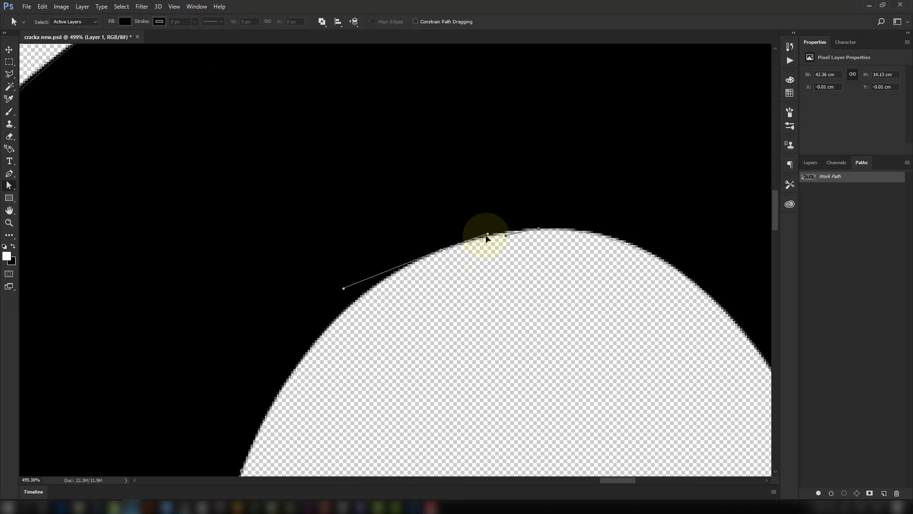
pyautogui.scroll(-6, 487, 236)
pyautogui.scroll(4, 446, 285)
# - Lower the opacity of Layer 1 to 26%
pyautogui.click(809, 163)
pyautogui.moveTo(876, 191)
pyautogui.mouseDown()
pyautogui.moveTo(862, 195)
pyautogui.moveTo(872, 195)
pyautogui.mouseUp()
pyautogui.scroll(-2, 428, 238)
pyautogui.moveTo(95, 224); pyautogui.dragTo(333, 234)
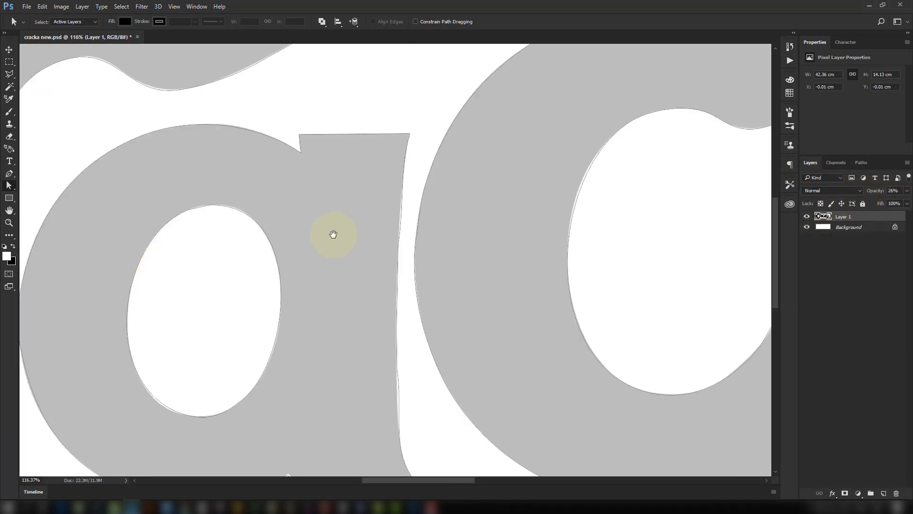
# - Adjust the path handles on the inner edge of the letter r's stem, below its arch, to follow the lettering
pyautogui.scroll(5, 212, 206)
pyautogui.click(176, 210)
pyautogui.scroll(-2, 175, 209)
pyautogui.moveTo(190, 456); pyautogui.dragTo(394, 395)
pyautogui.scroll(-5, 265, 218)
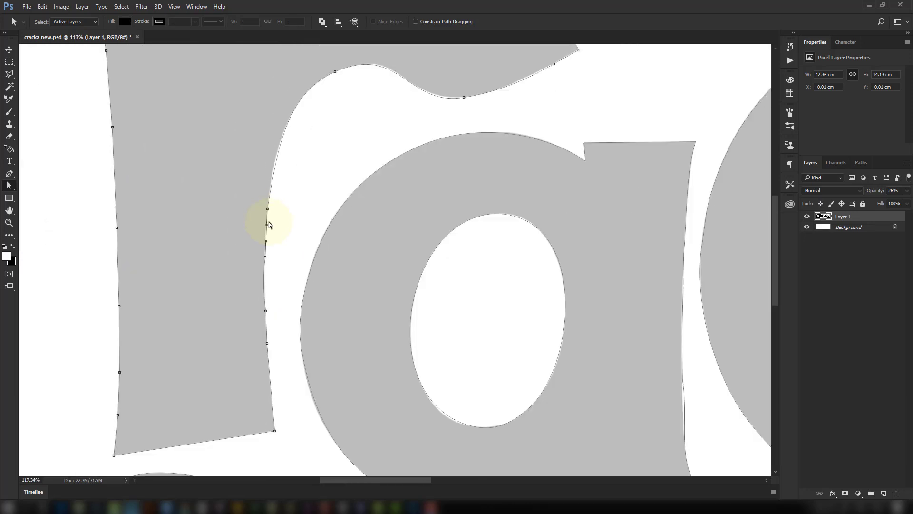
pyautogui.scroll(3, 276, 261)
pyautogui.scroll(-3, 275, 268)
pyautogui.scroll(3, 275, 268)
# - Adjust the path handles on the upper inner curve of the large capital C to match its outline
pyautogui.moveTo(81, 112); pyautogui.dragTo(249, 187)
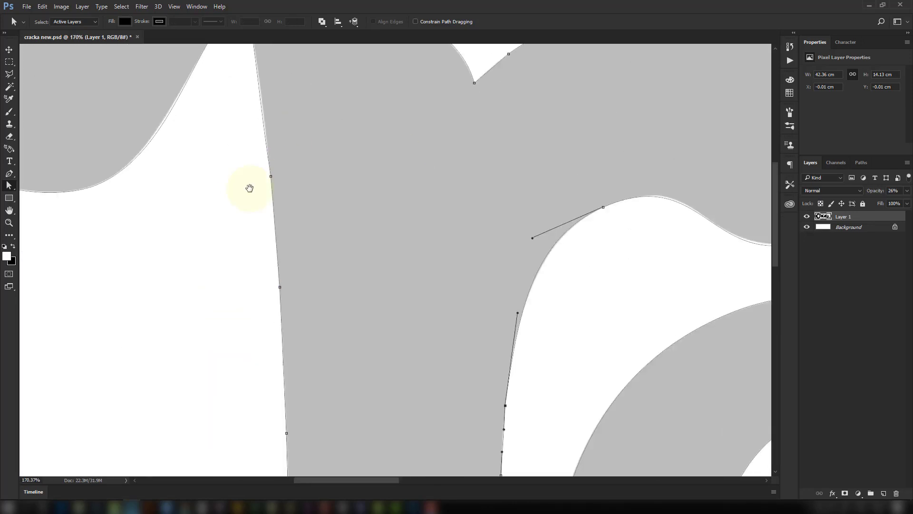
pyautogui.scroll(-3, 249, 188)
pyautogui.moveTo(191, 427); pyautogui.dragTo(294, 285)
pyautogui.moveTo(326, 62); pyautogui.dragTo(356, 161)
pyautogui.scroll(4, 317, 247)
pyautogui.click(145, 322)
pyautogui.scroll(-5, 145, 321)
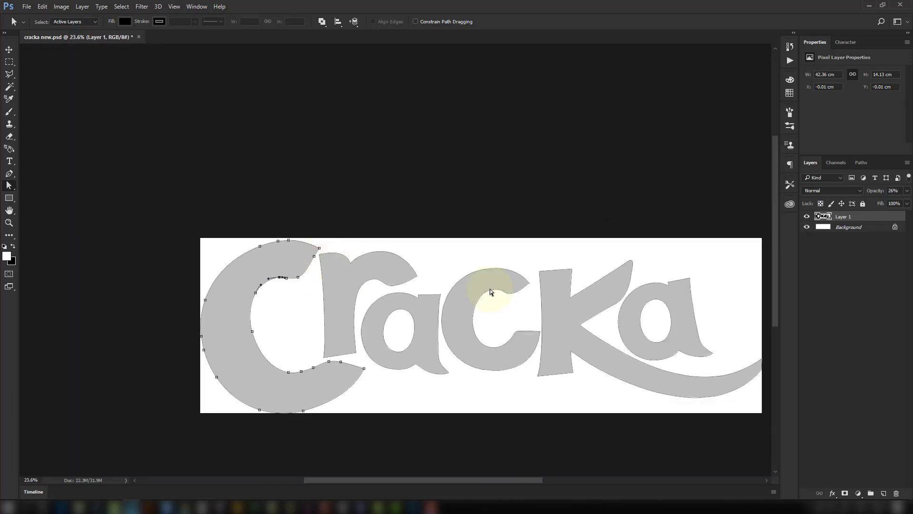
# - Add a new layer and create a 3D extrusion on it from the work path
pyautogui.scroll(1, 666, 313)
pyautogui.click(883, 493)
pyautogui.click(861, 162)
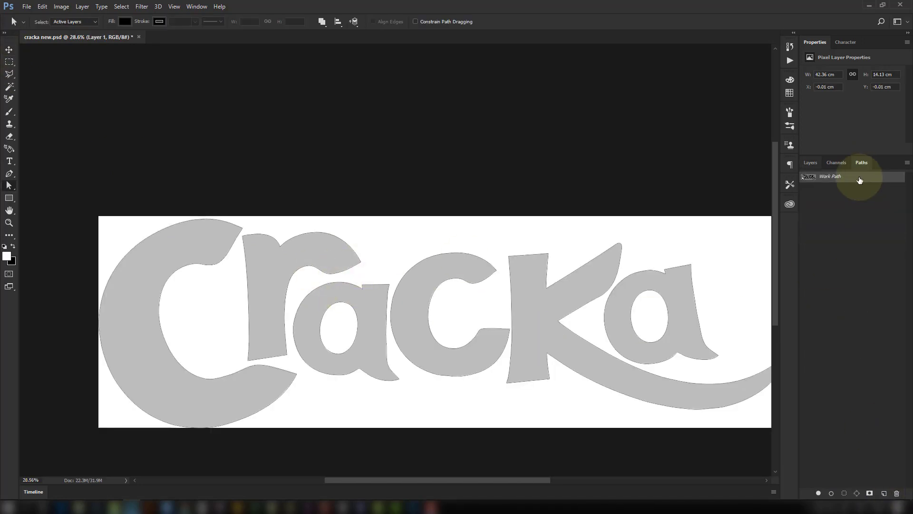
pyautogui.rightClick(835, 178)
pyautogui.click(841, 246)
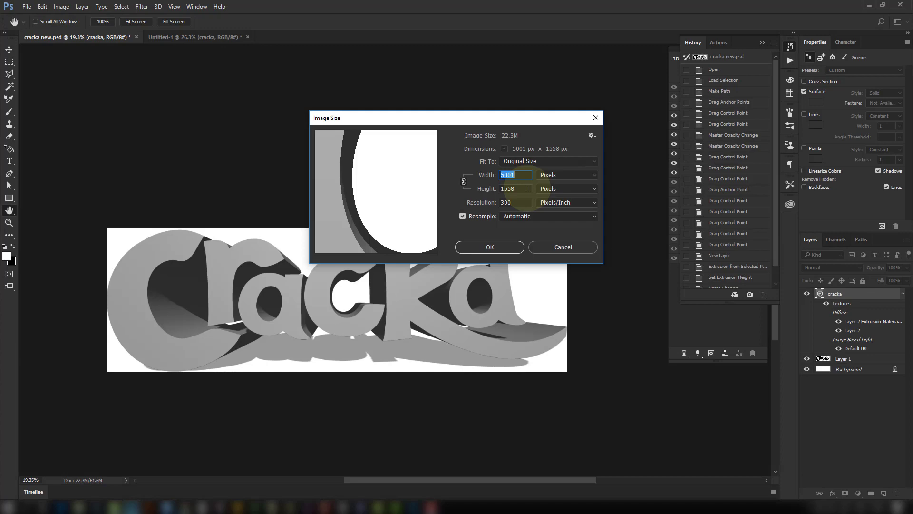
# - Resize the image to 851 pixels wide and set the canvas size to 851 × 315 pixels
pyautogui.write('851')
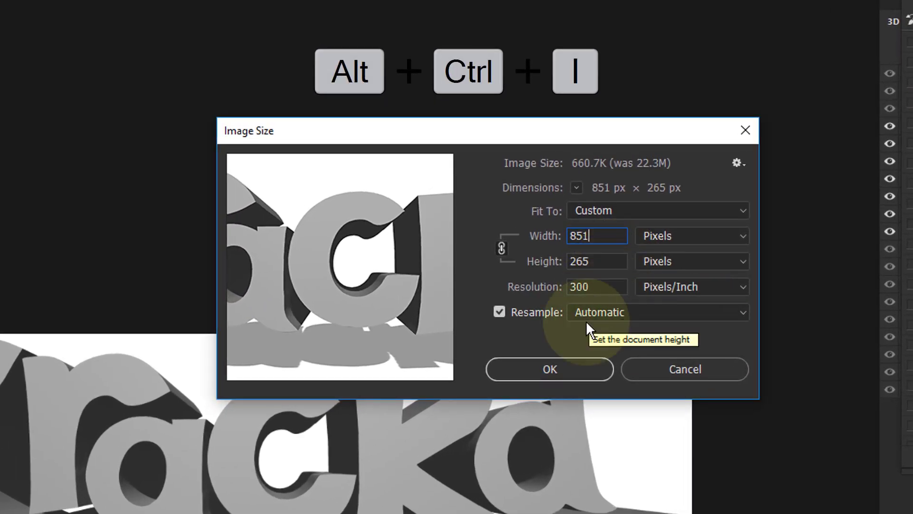
pyautogui.click(542, 369)
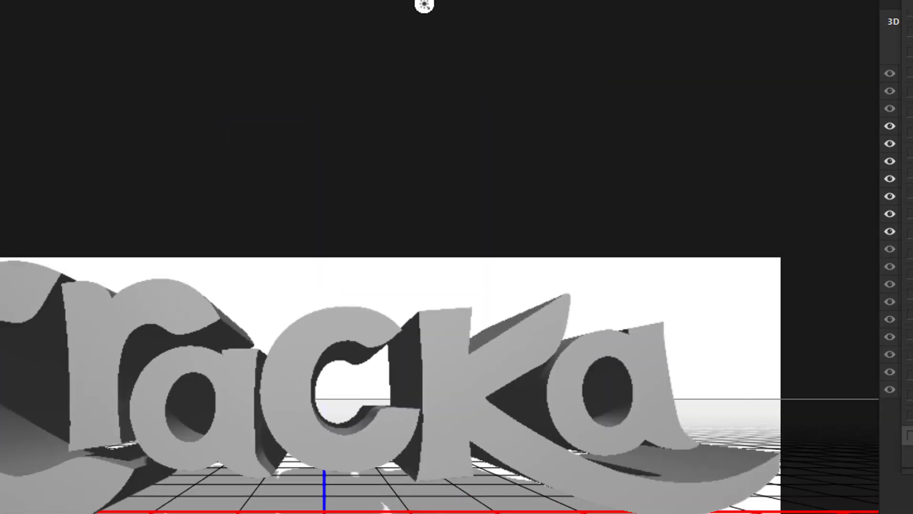
pyautogui.hotkey('ctrl', 'alt', 'c')
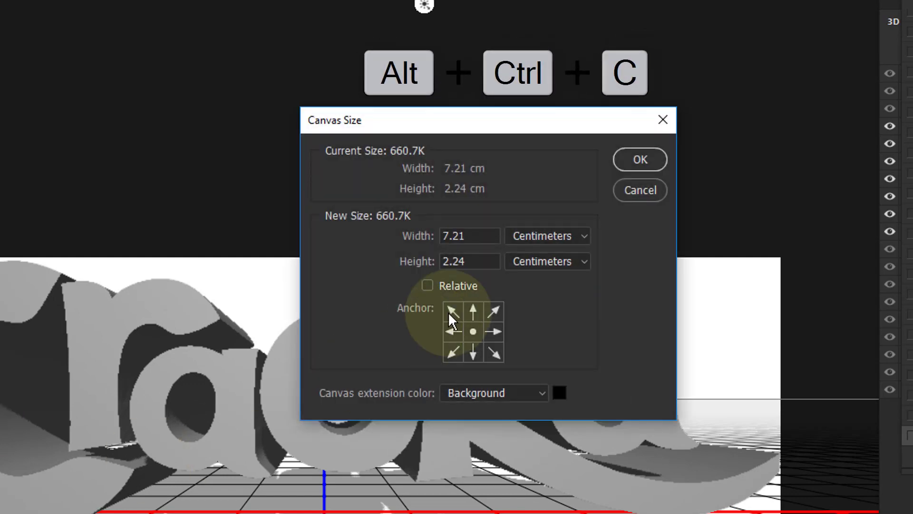
pyautogui.click(556, 241)
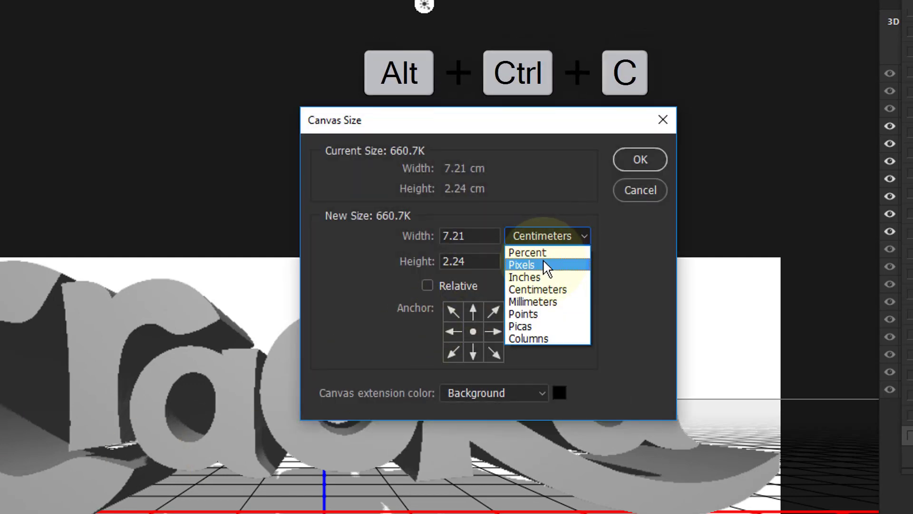
pyautogui.click(543, 262)
pyautogui.press('Tab')
pyautogui.write('315')
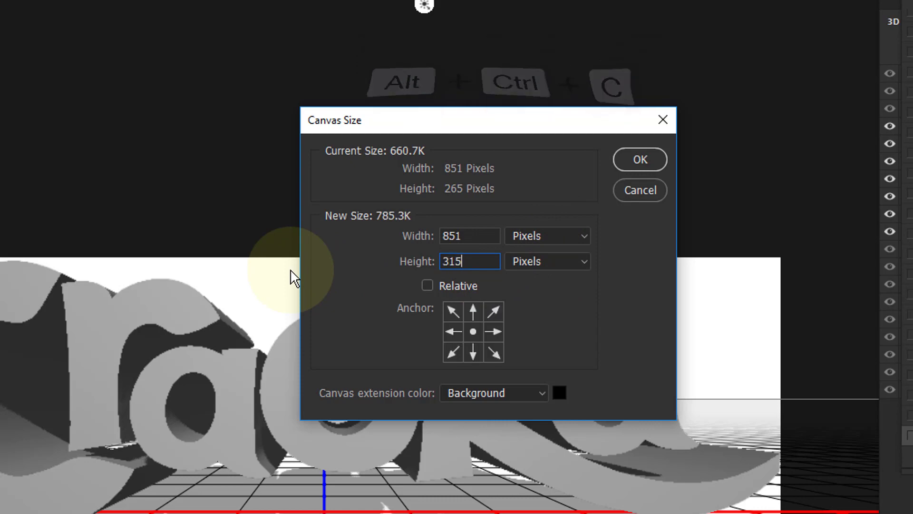
pyautogui.press('Return')
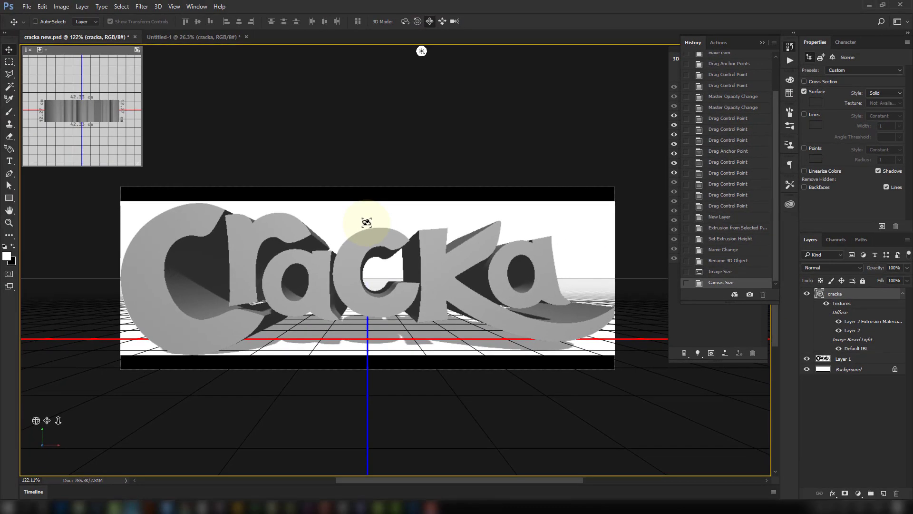
# - Swap the foreground and background colors and fill the whole Background layer with white
pyautogui.click(842, 370)
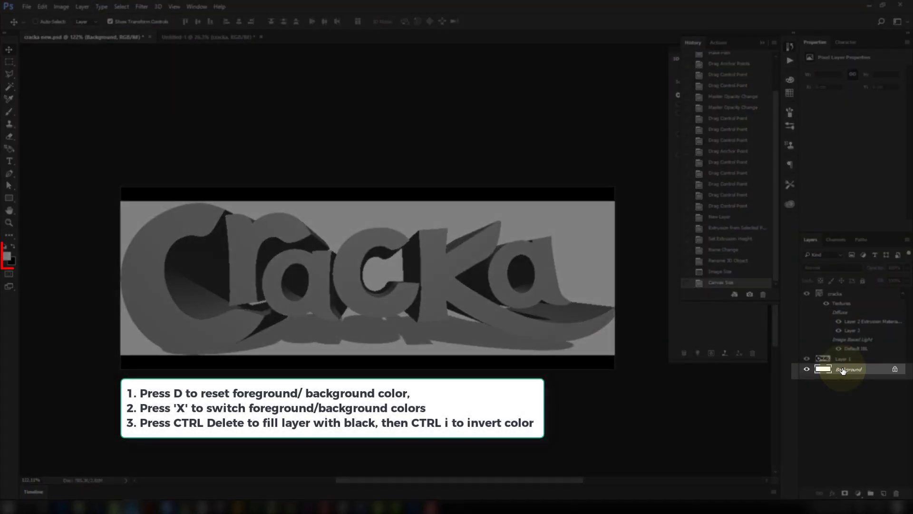
pyautogui.hotkey('ctrl', 'Delete')
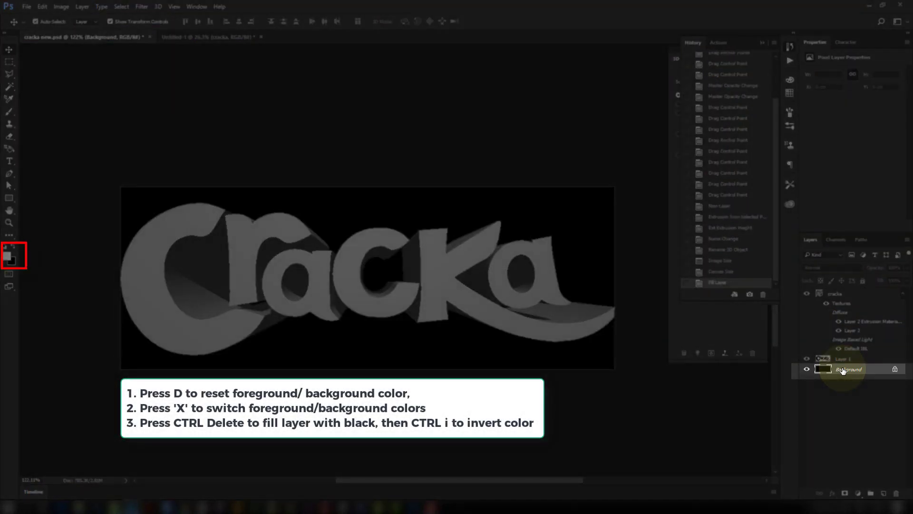
pyautogui.press('x')
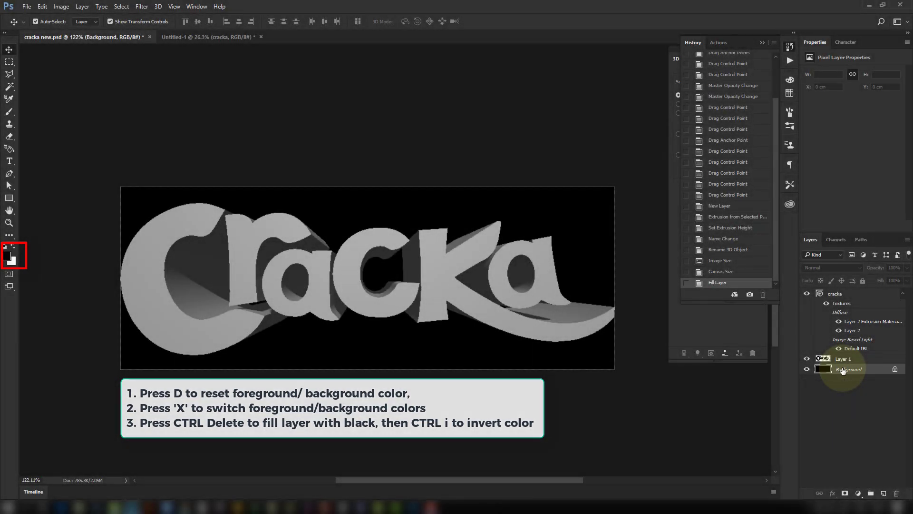
pyautogui.hotkey('ctrl', 'Delete')
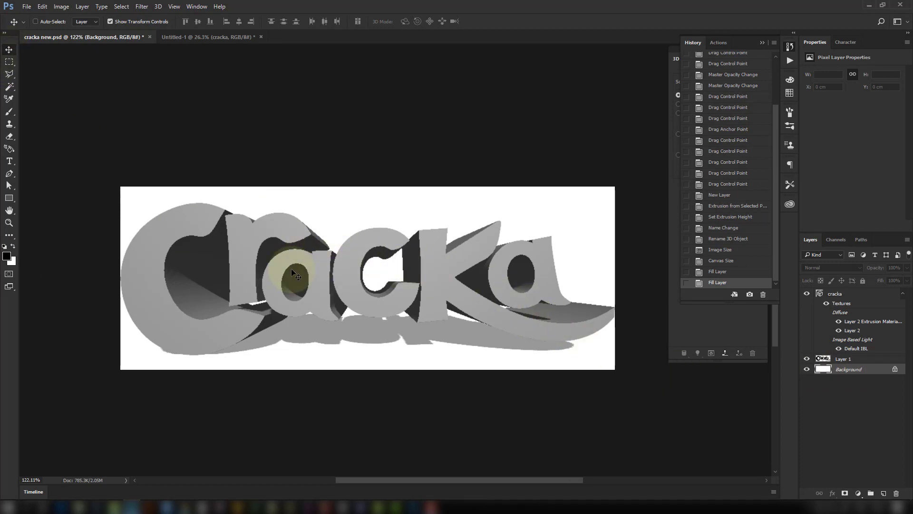
# - Select the cracka mesh in the 3D scene and set its X rotation to 90°
pyautogui.click(835, 294)
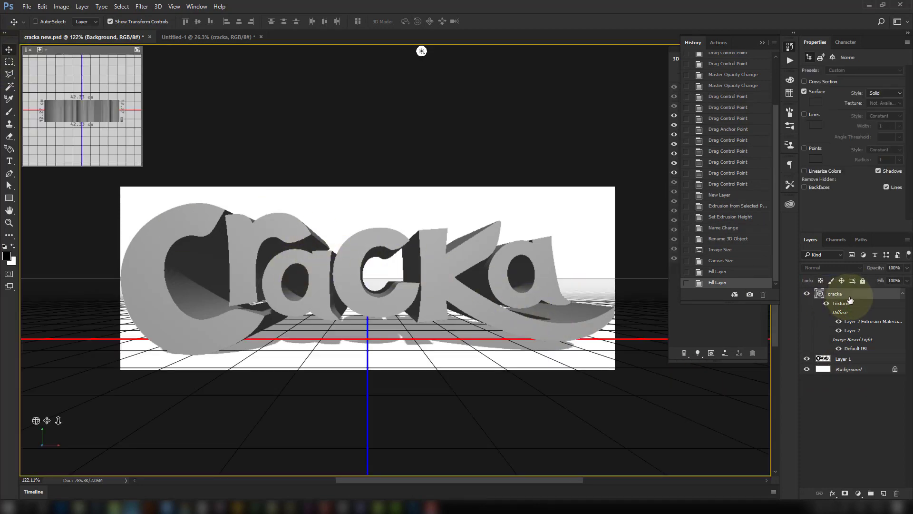
pyautogui.click(763, 43)
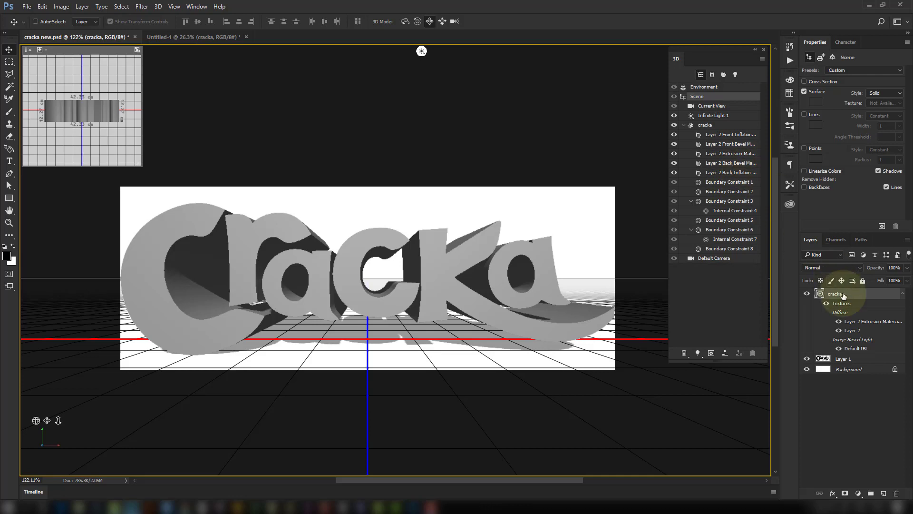
pyautogui.click(718, 125)
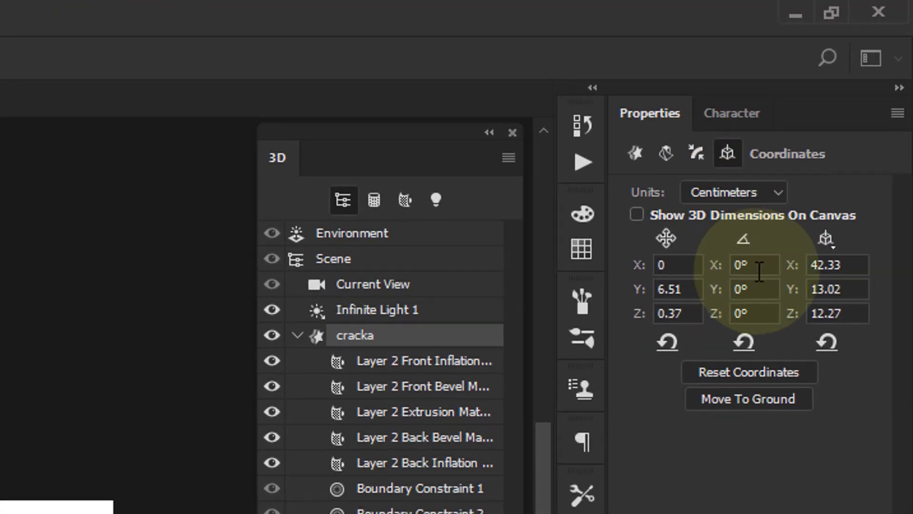
pyautogui.click(759, 267)
pyautogui.write('9')
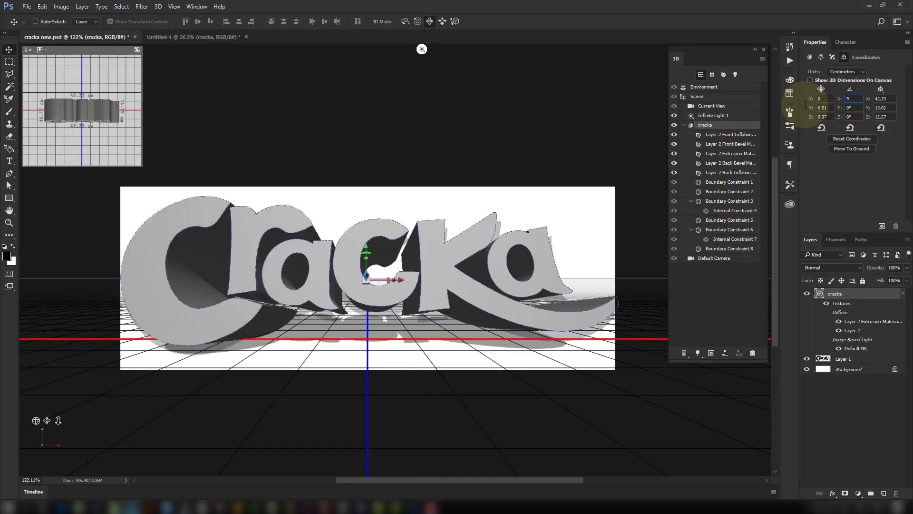
pyautogui.write('0')
pyautogui.press('Return')
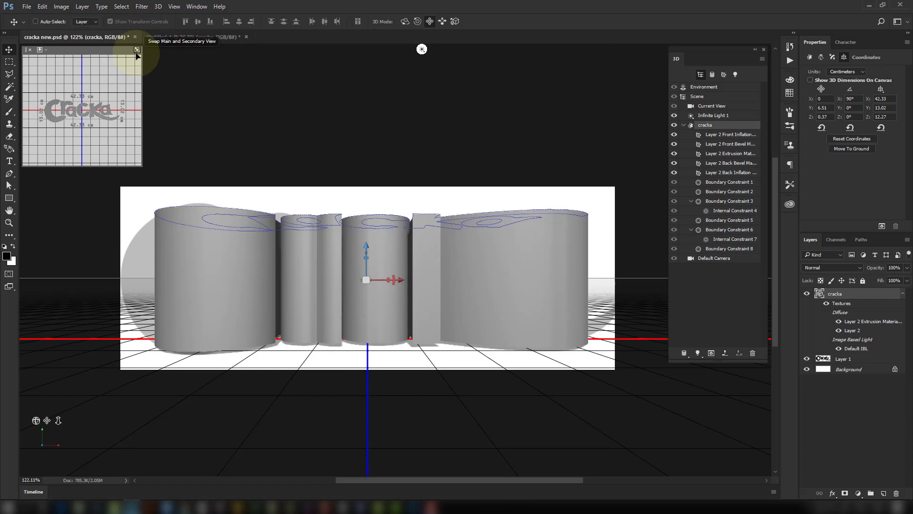
# - Swap the main and secondary 3D views and set the cracka mesh's extrusion depth to 2.68 cm
pyautogui.click(137, 49)
pyautogui.click(437, 295)
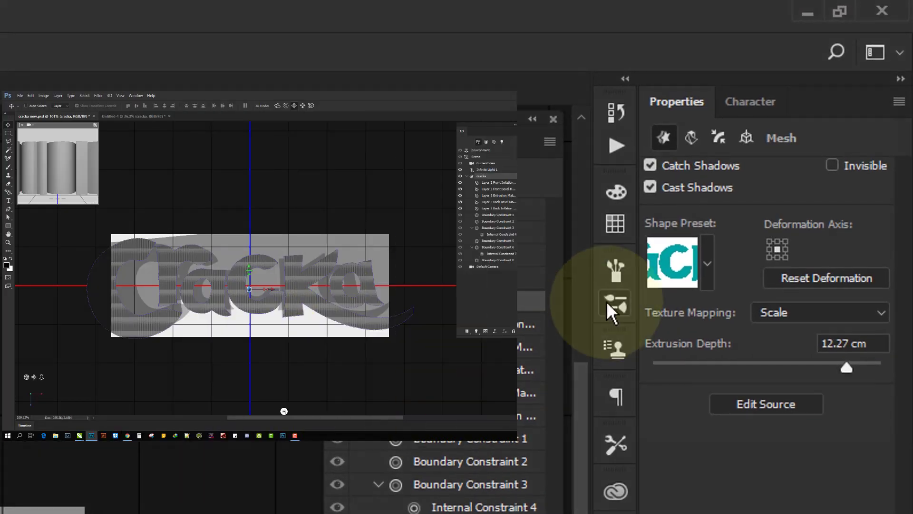
pyautogui.moveTo(846, 365); pyautogui.dragTo(793, 368)
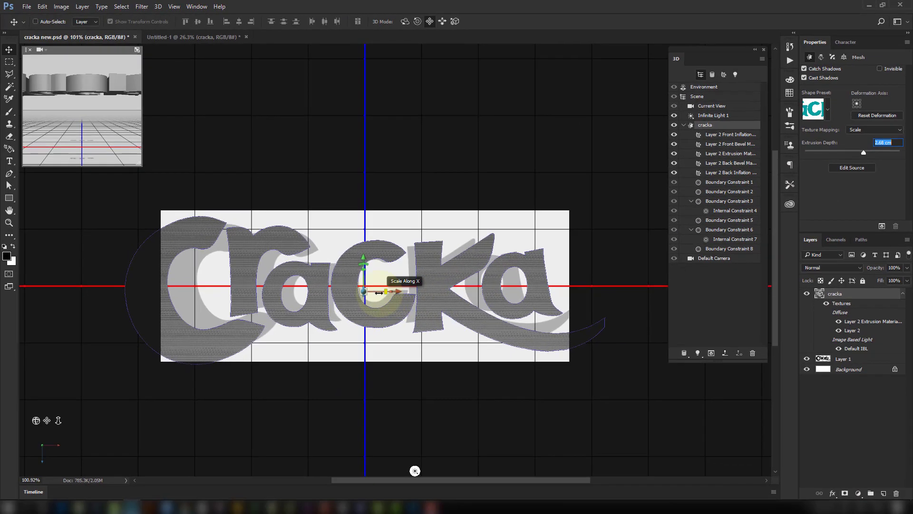
# - Lower the cracka mesh along its vertical axis and move it onto the ground plane
pyautogui.moveTo(249, 289); pyautogui.dragTo(249, 282)
pyautogui.moveTo(363, 281); pyautogui.dragTo(376, 247)
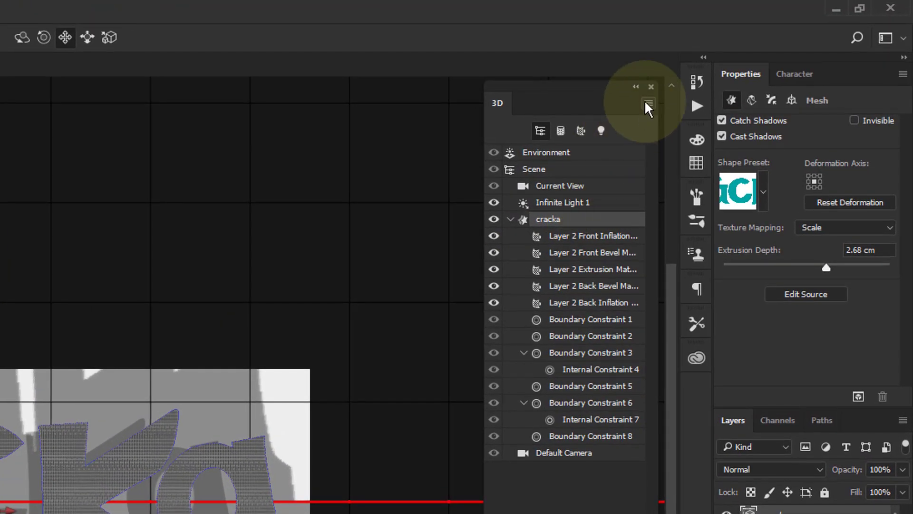
pyautogui.click(648, 104)
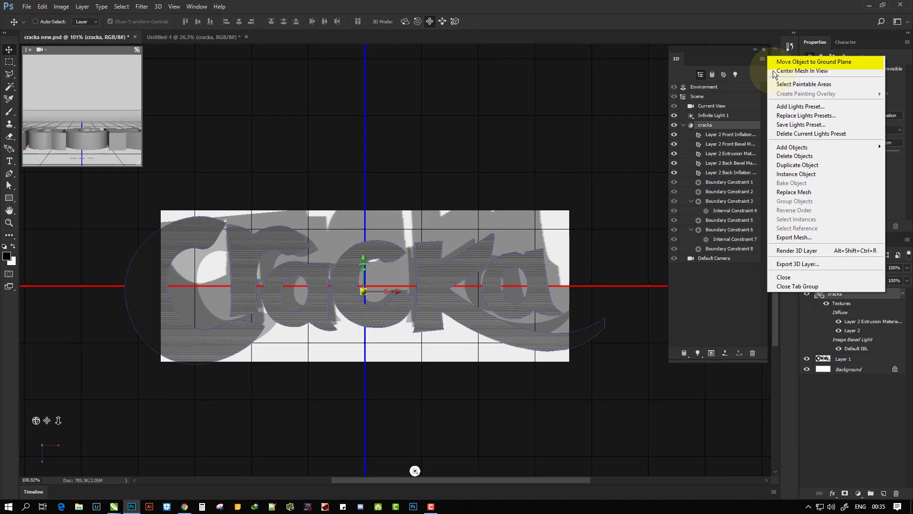
pyautogui.click(784, 62)
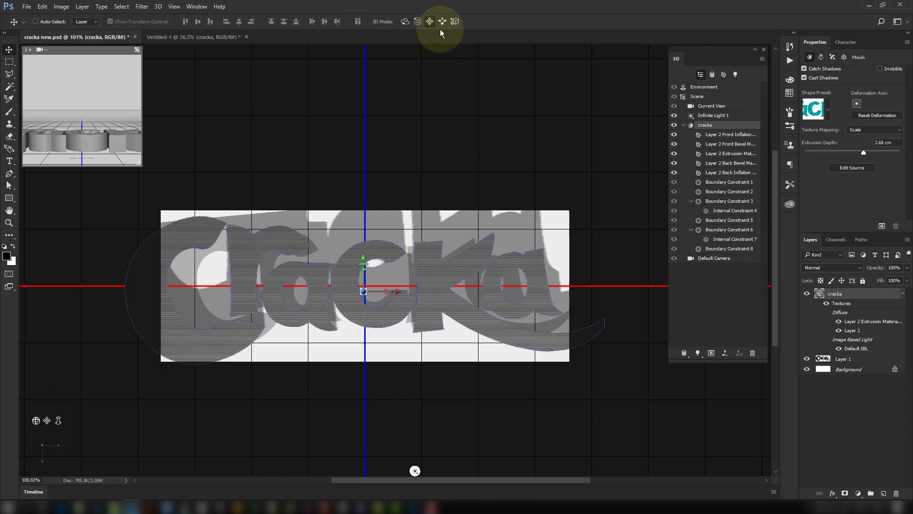
# - Scale the cracka mesh down uniformly so that it fits inside the canvas
pyautogui.click(454, 22)
pyautogui.moveTo(402, 244); pyautogui.dragTo(355, 254)
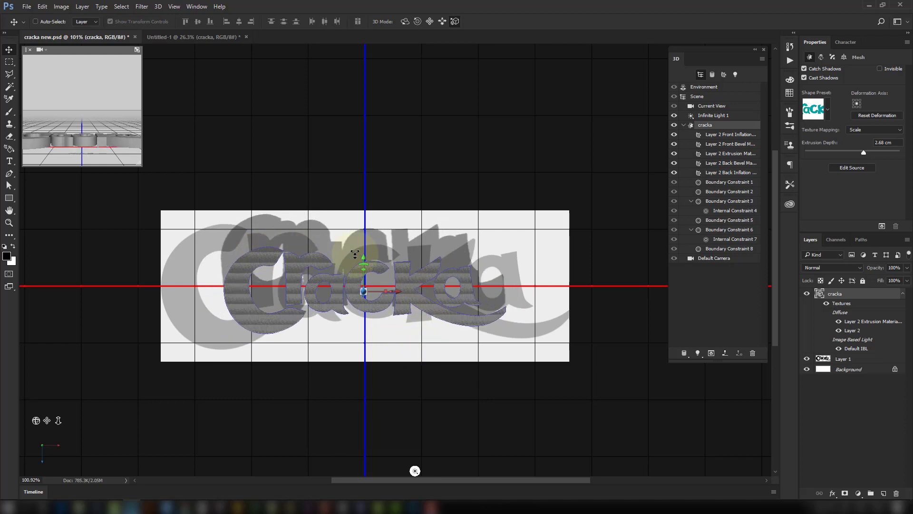
# - Redirect Infinite Light 1 so the shadow falls below and slightly right of the letters, and hide Layer 1
pyautogui.click(713, 115)
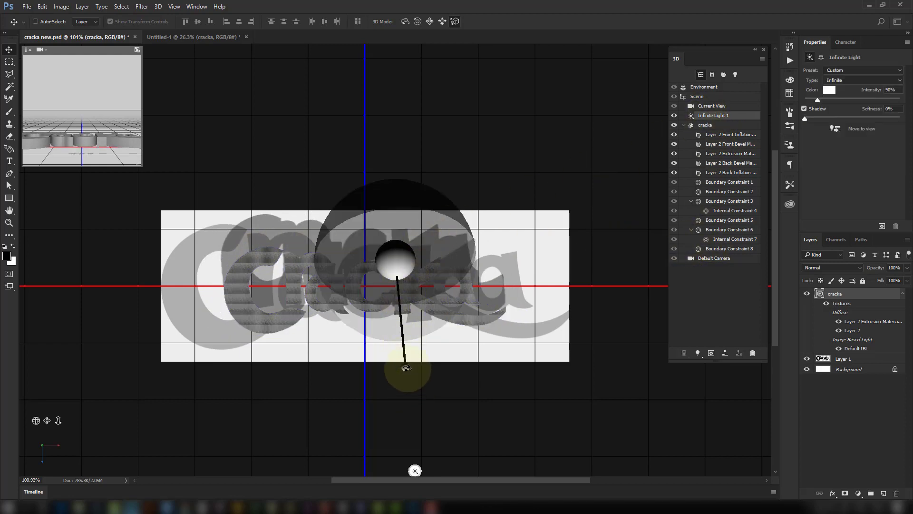
pyautogui.moveTo(407, 368)
pyautogui.mouseDown()
pyautogui.moveTo(406, 260)
pyautogui.moveTo(393, 201)
pyautogui.moveTo(382, 200)
pyautogui.mouseUp()
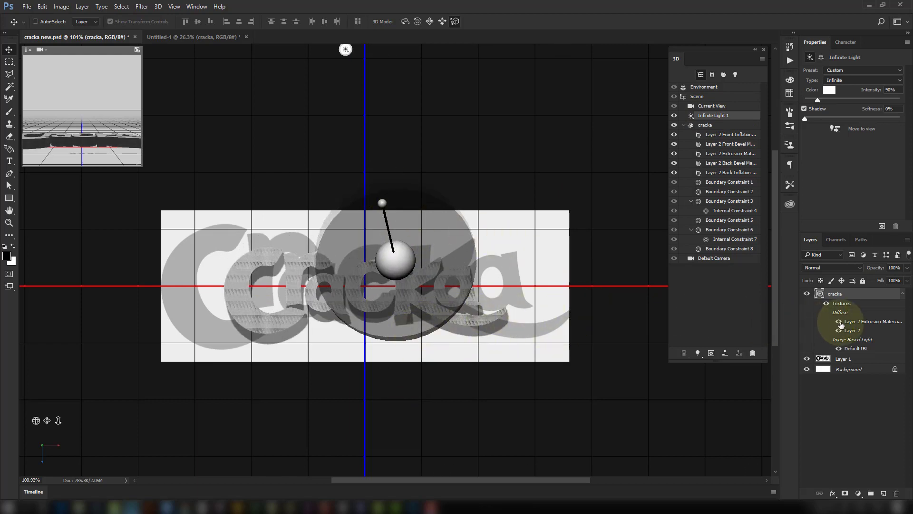
pyautogui.click(807, 358)
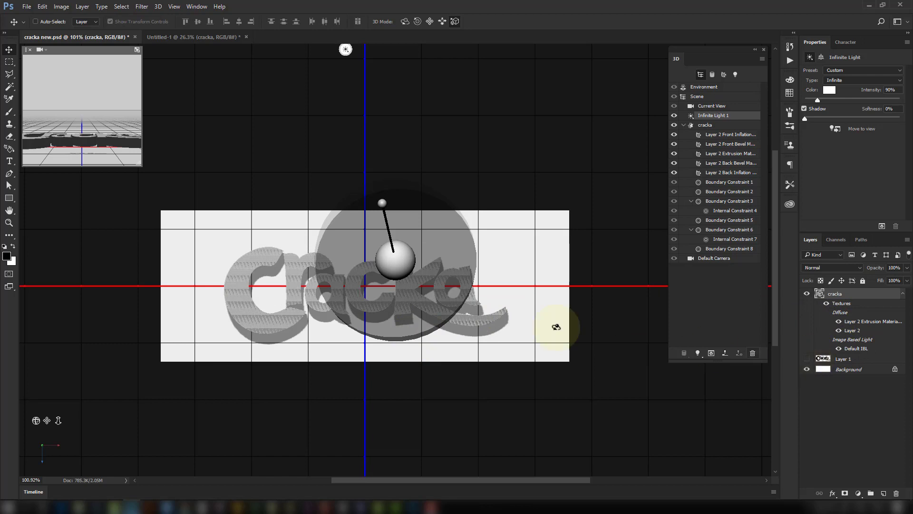
pyautogui.moveTo(382, 203)
pyautogui.mouseDown()
pyautogui.moveTo(395, 261)
pyautogui.moveTo(430, 286)
pyautogui.moveTo(471, 255)
pyautogui.moveTo(427, 200)
pyautogui.moveTo(385, 183)
pyautogui.moveTo(371, 192)
pyautogui.mouseUp()
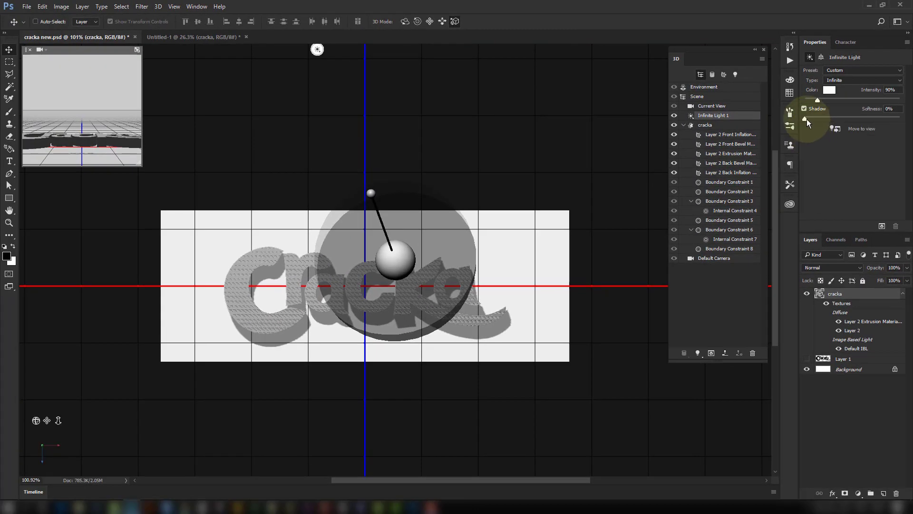
# - Set Infinite Light 1's shadow softness to 50%, fine-tune its direction, and select the cracka mesh again
pyautogui.moveTo(807, 119); pyautogui.dragTo(851, 119)
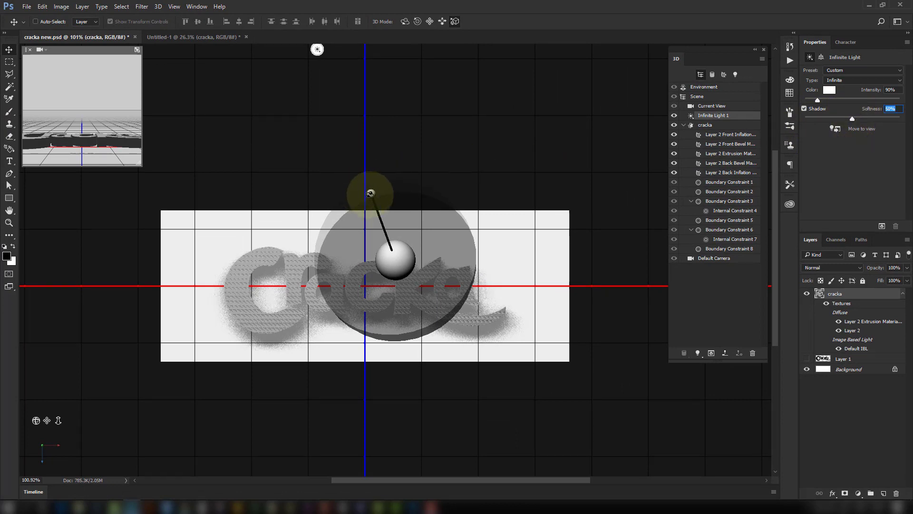
pyautogui.moveTo(371, 193); pyautogui.dragTo(367, 189)
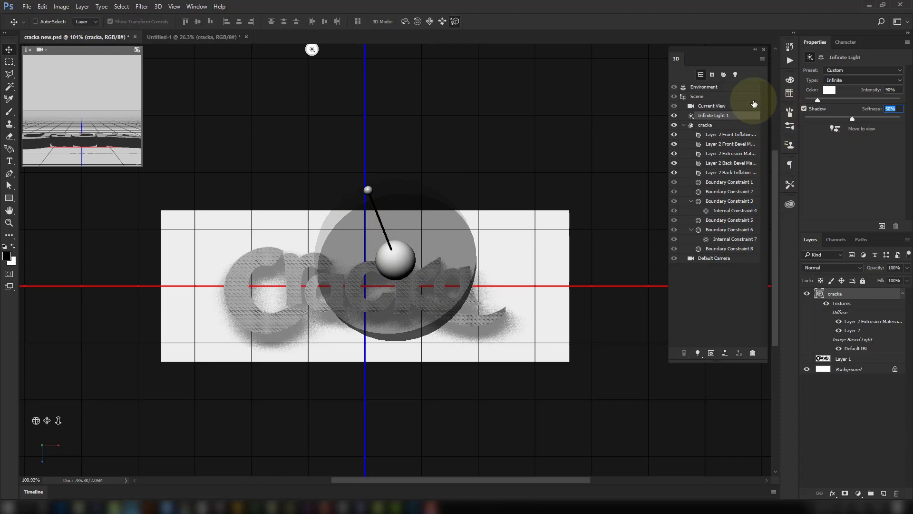
pyautogui.click(276, 269)
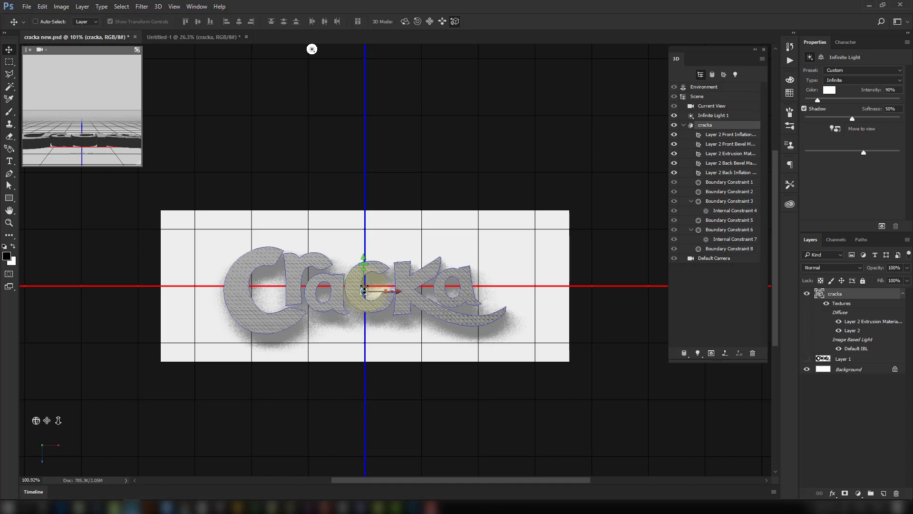
# - Increase the cracka mesh's extrusion depth to 17.77 cm and set its taper to 61%
pyautogui.moveTo(364, 289); pyautogui.dragTo(362, 328)
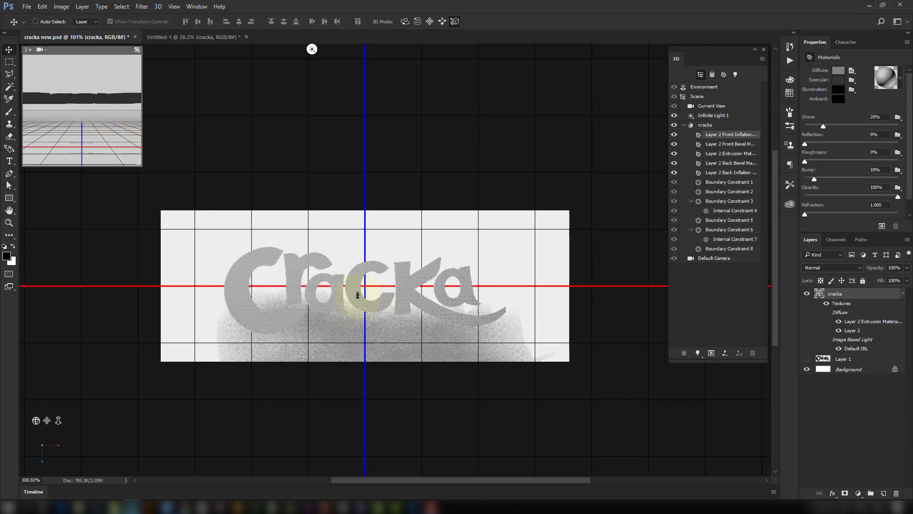
pyautogui.press('v')
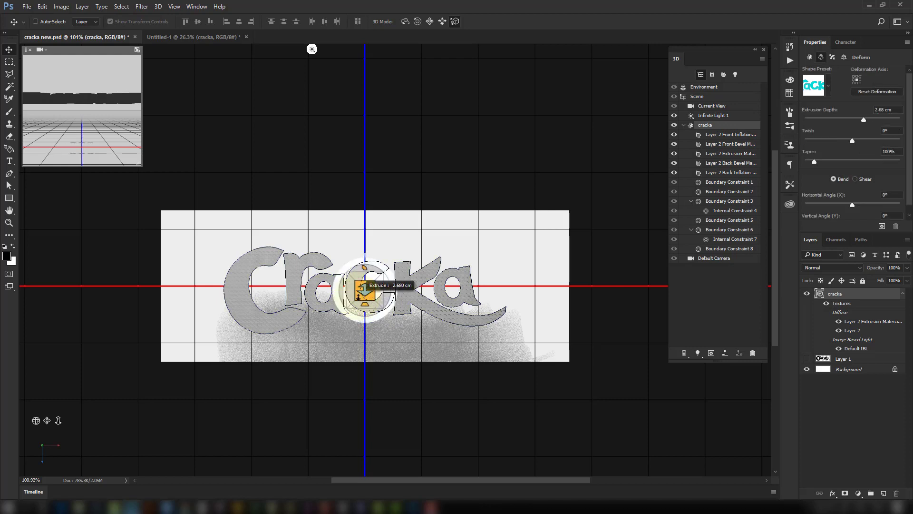
pyautogui.moveTo(365, 290); pyautogui.dragTo(406, 6)
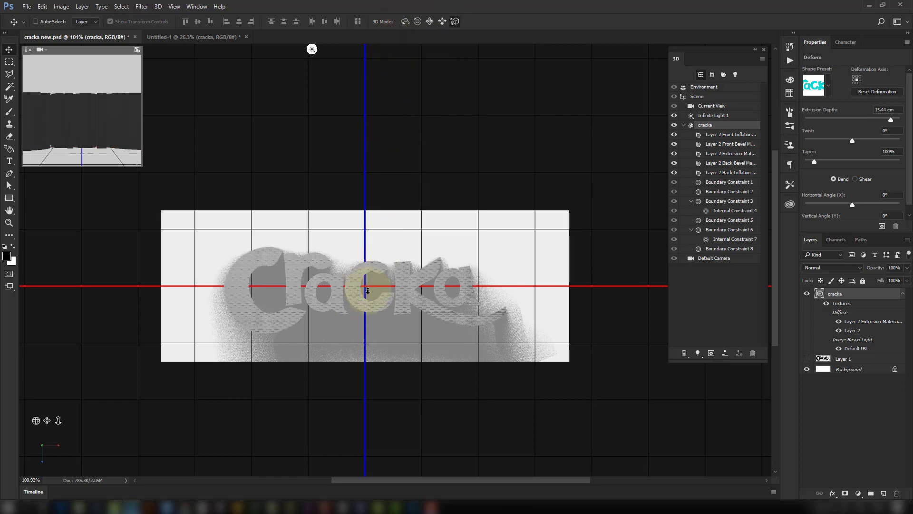
pyautogui.click(366, 287)
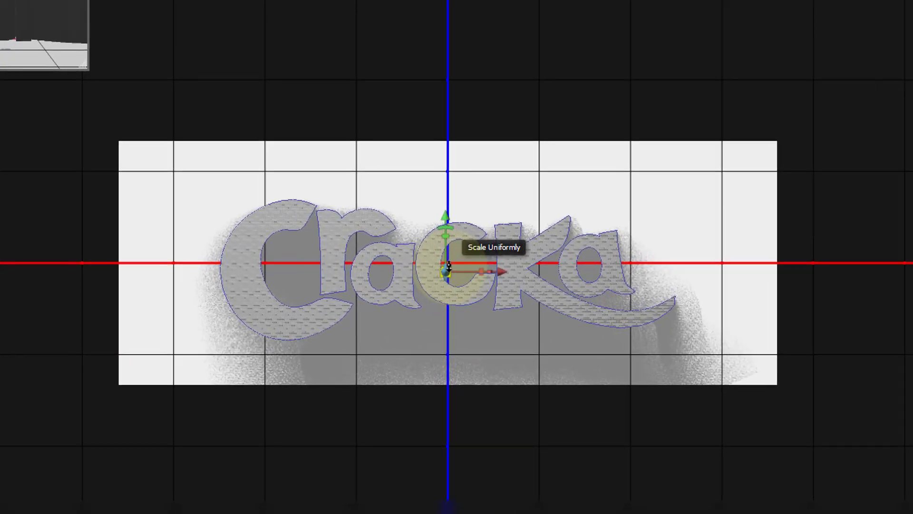
pyautogui.press('v')
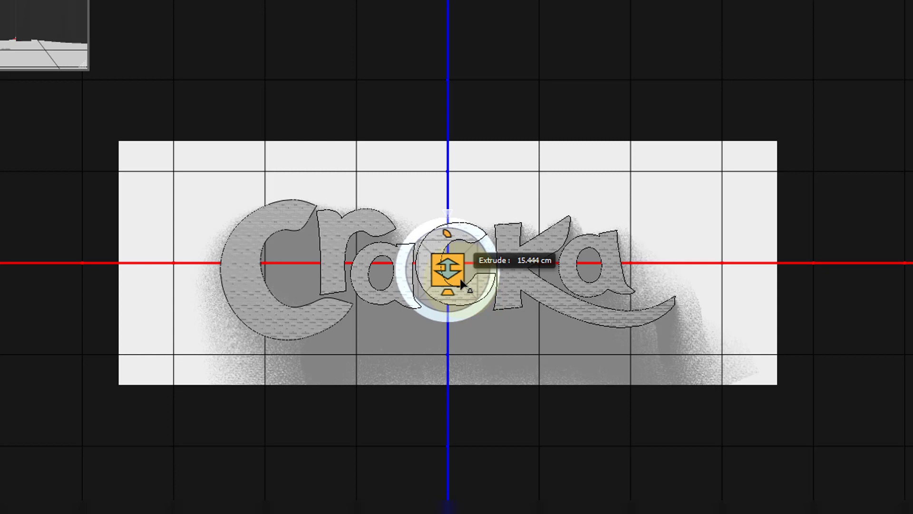
pyautogui.moveTo(453, 269); pyautogui.dragTo(450, 177)
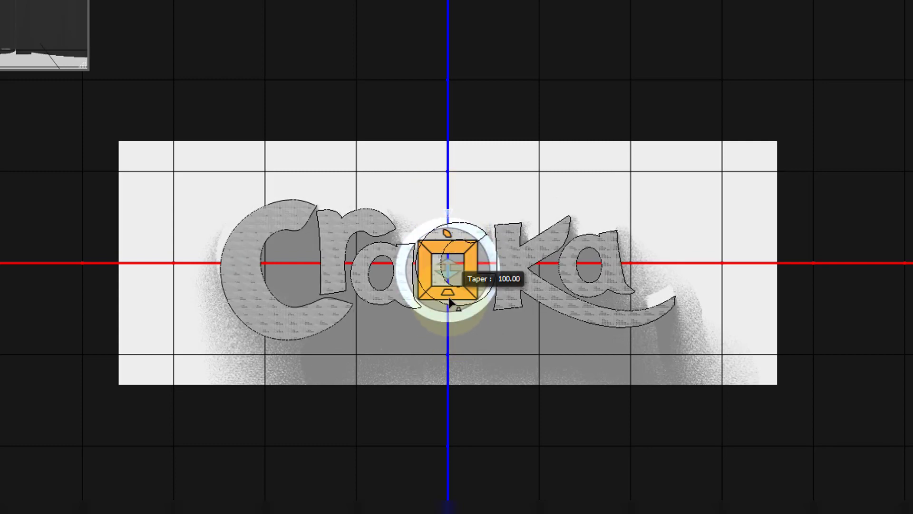
pyautogui.moveTo(450, 297); pyautogui.dragTo(348, 312)
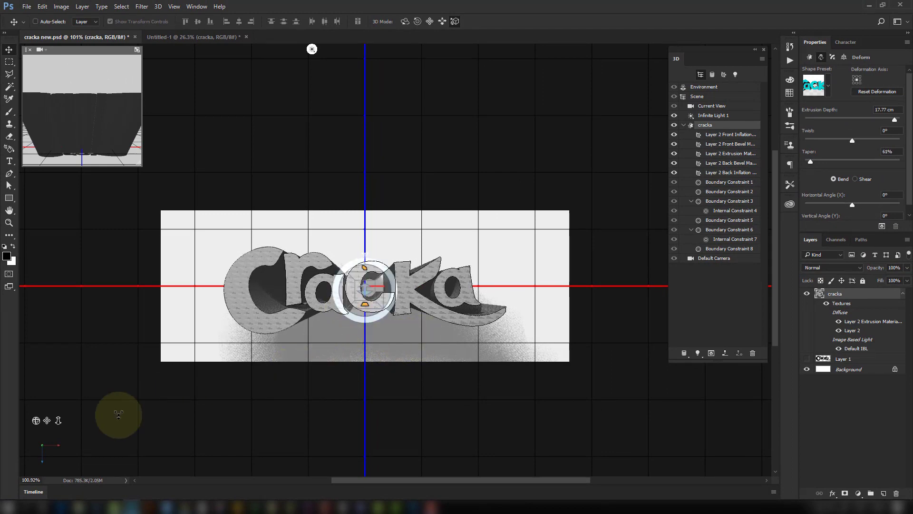
# - Orbit the 3D camera to a tilted view of the extruded sides and seat the cracka mesh on the ground plane, fine-tuning its Y position
pyautogui.moveTo(37, 420); pyautogui.dragTo(40, 404)
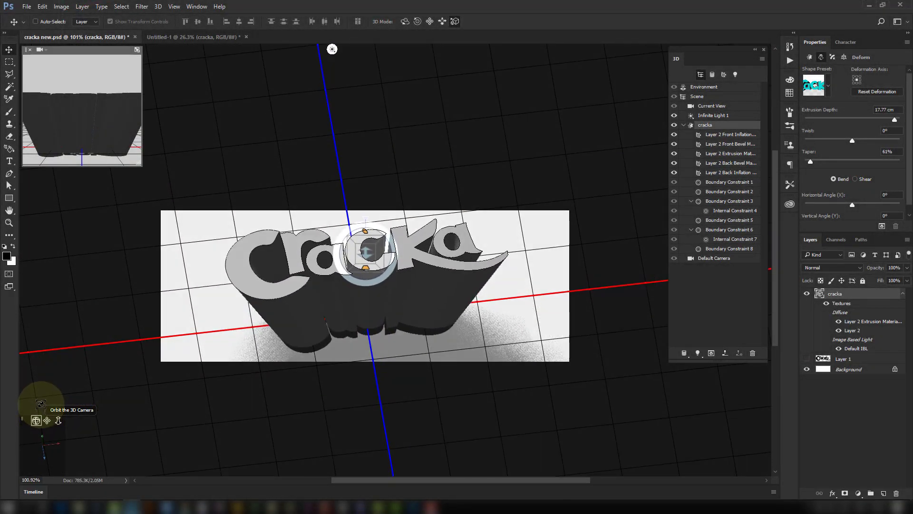
pyautogui.click(761, 58)
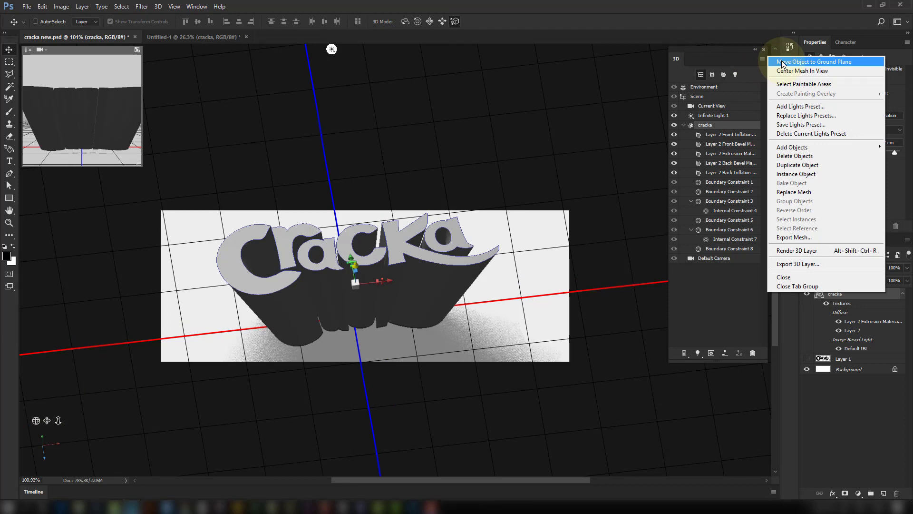
pyautogui.click(782, 62)
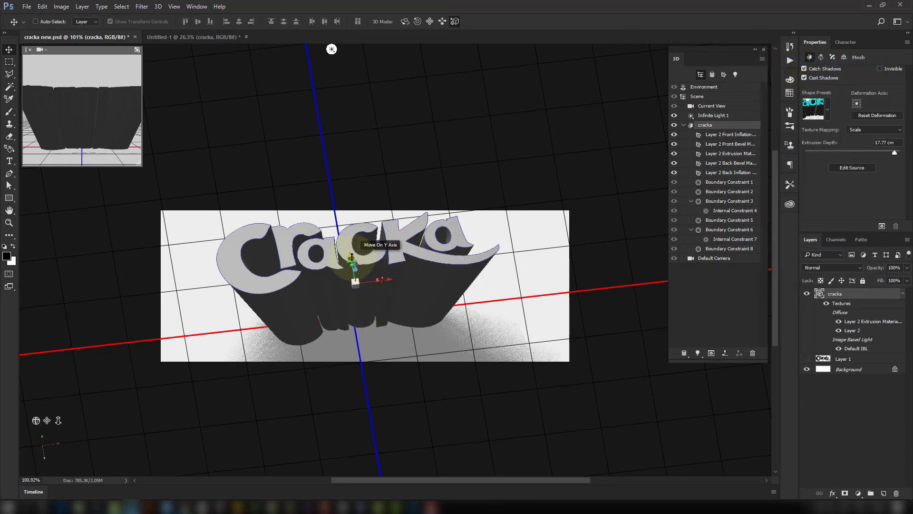
pyautogui.moveTo(353, 258); pyautogui.dragTo(352, 261)
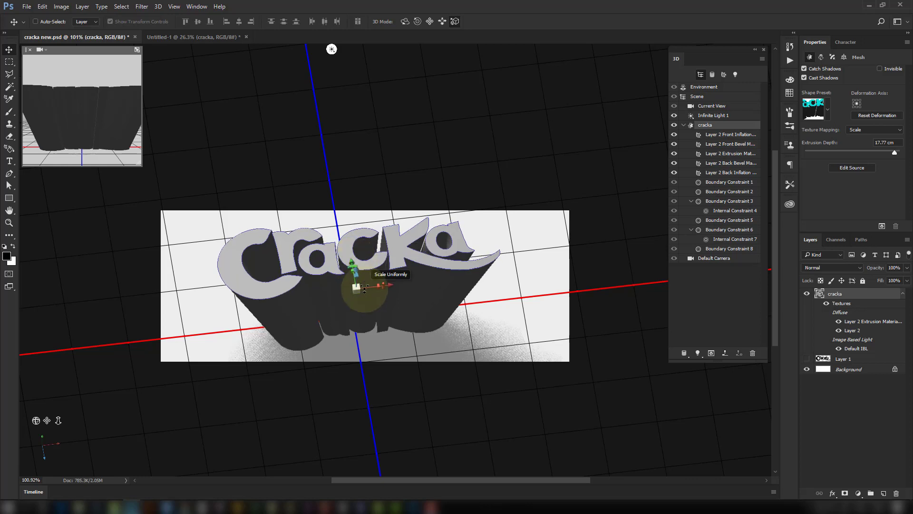
# - Deform the cracka mesh further by reducing its extrusion taper to 37%
pyautogui.click(401, 255)
pyautogui.click(400, 255)
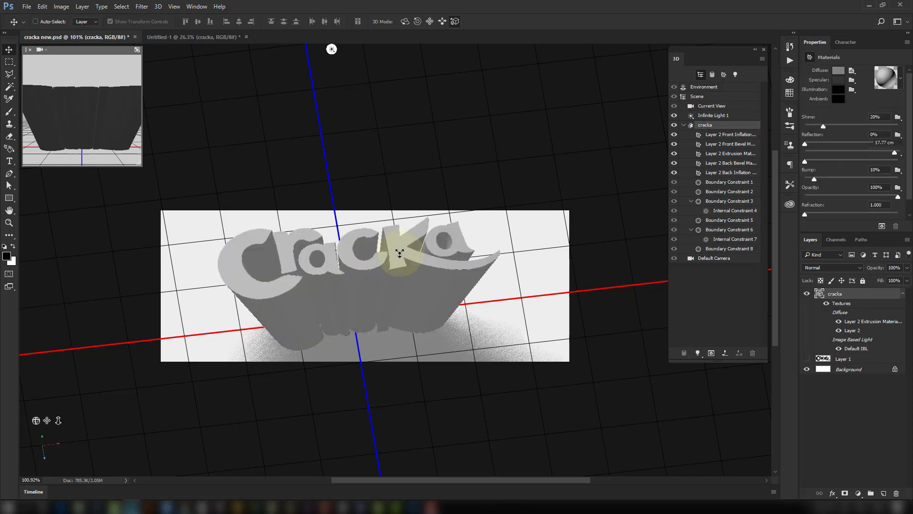
pyautogui.press('v')
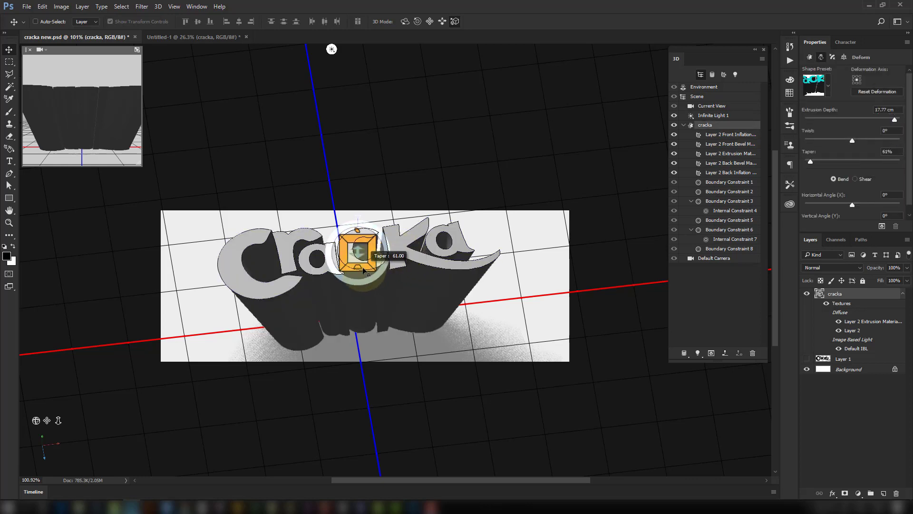
pyautogui.moveTo(363, 270)
pyautogui.mouseDown()
pyautogui.moveTo(352, 269)
pyautogui.moveTo(355, 258)
pyautogui.mouseUp()
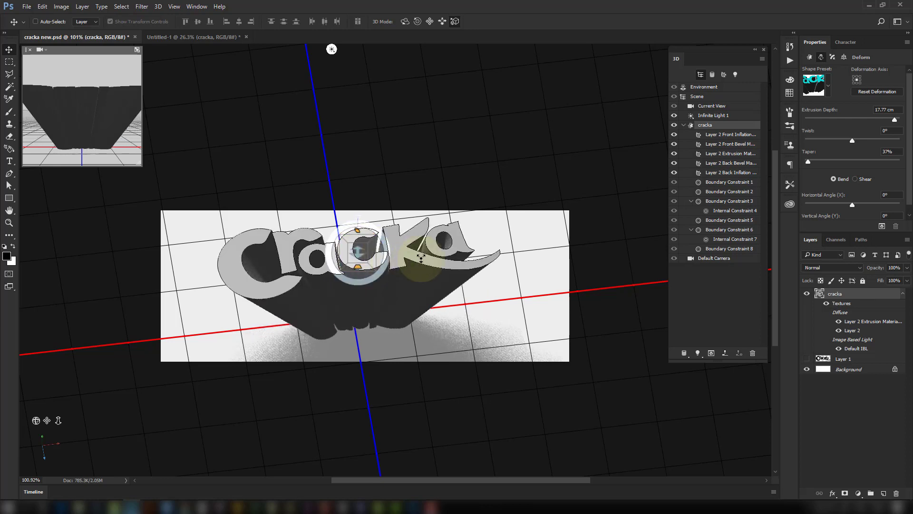
pyautogui.moveTo(362, 255); pyautogui.dragTo(373, 272)
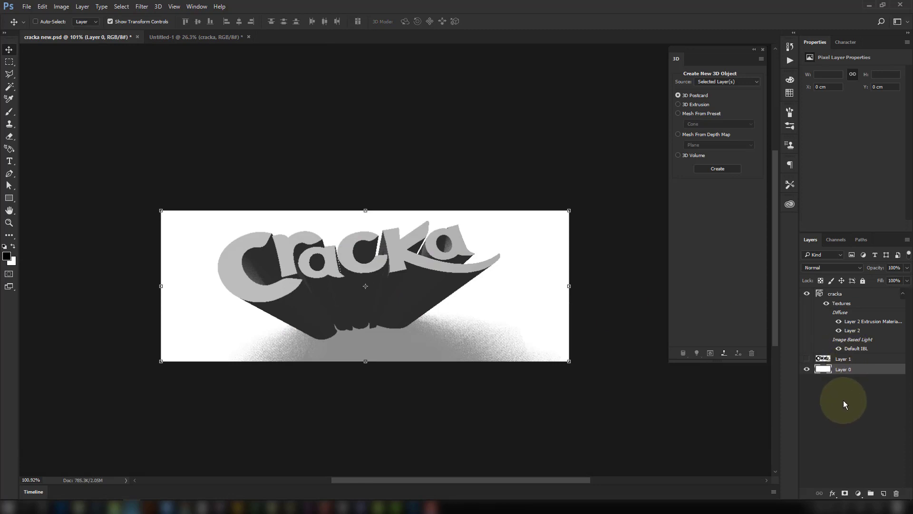
# - Add a Color Overlay to Layer 0 in yellow with CMYK values 0, 20, 100, 0 at 100% opacity
pyautogui.click(832, 493)
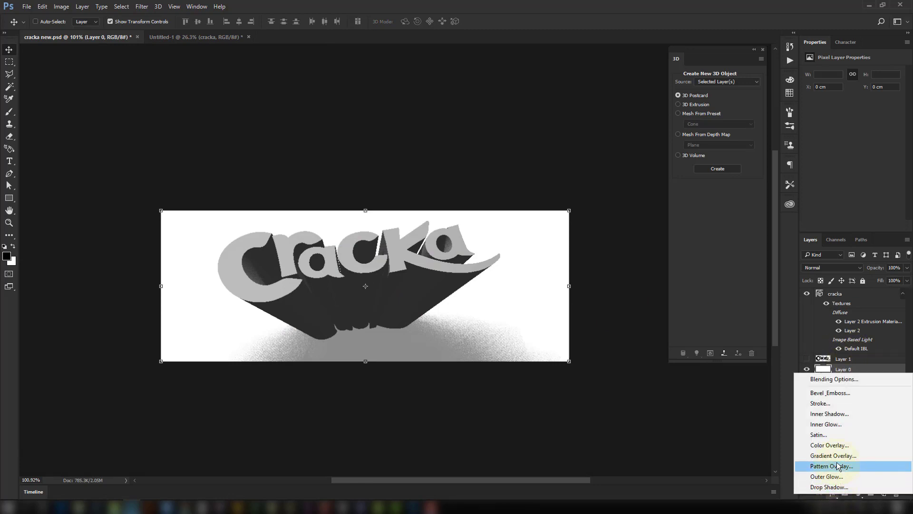
pyautogui.click(829, 444)
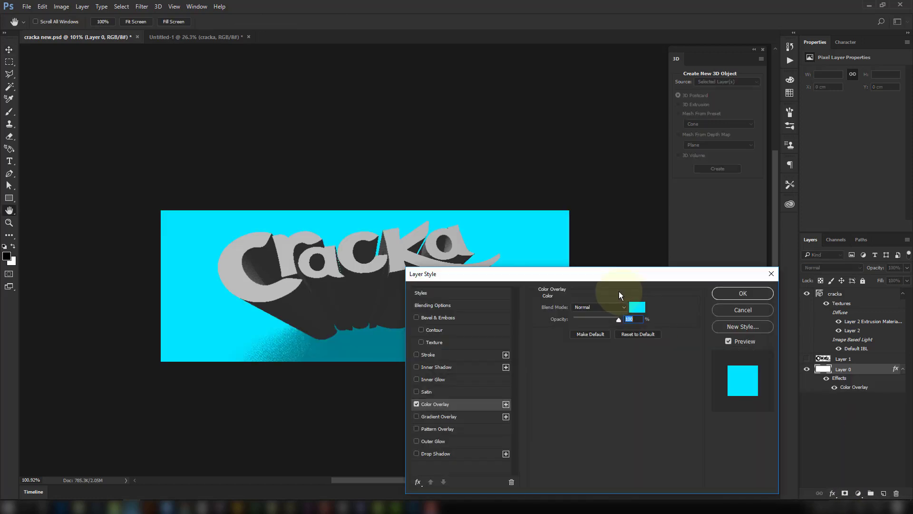
pyautogui.click(637, 304)
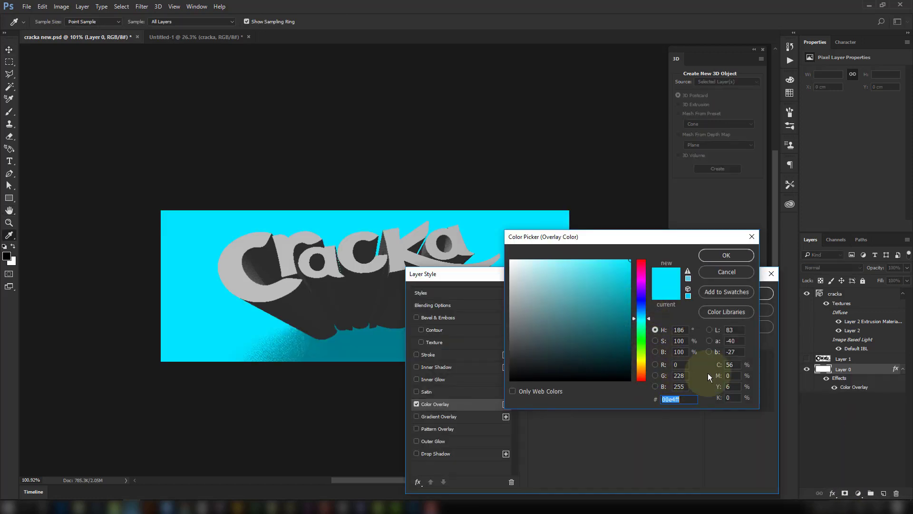
pyautogui.click(638, 361)
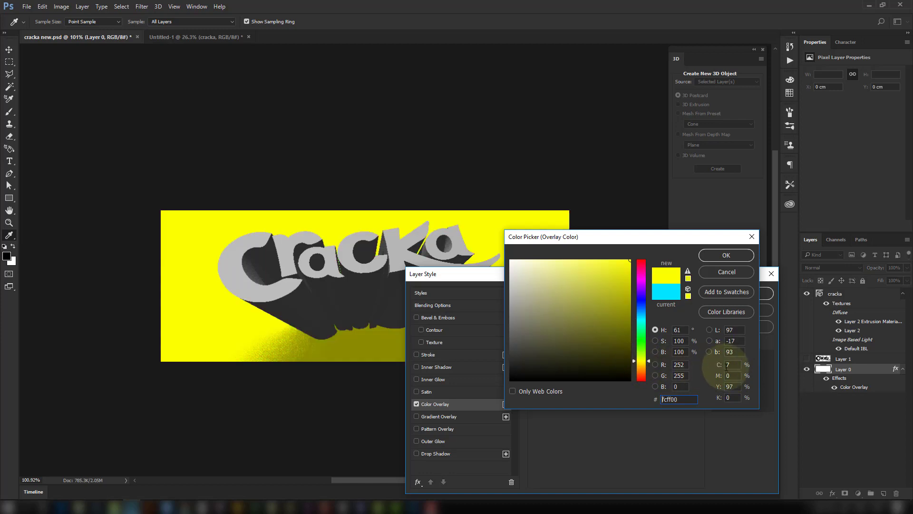
pyautogui.moveTo(740, 386); pyautogui.dragTo(692, 388)
pyautogui.write('100')
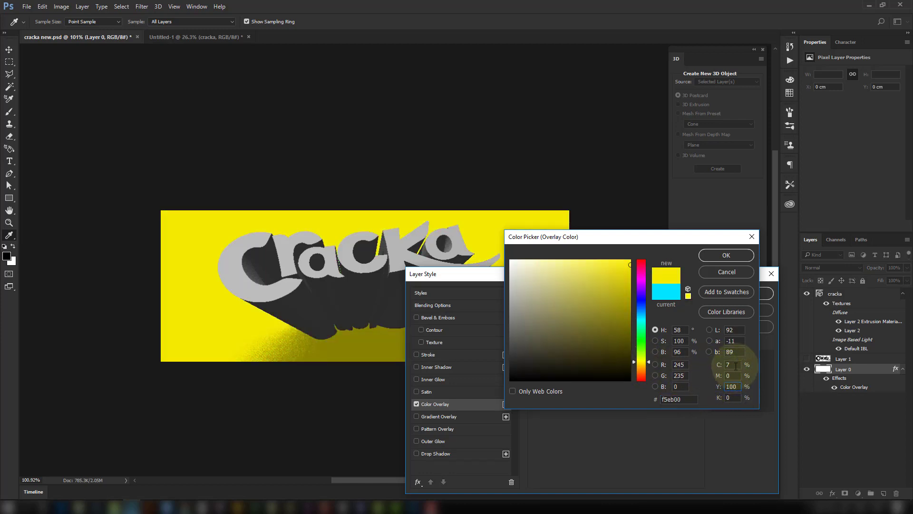
pyautogui.moveTo(739, 364); pyautogui.dragTo(689, 373)
pyautogui.write('20020')
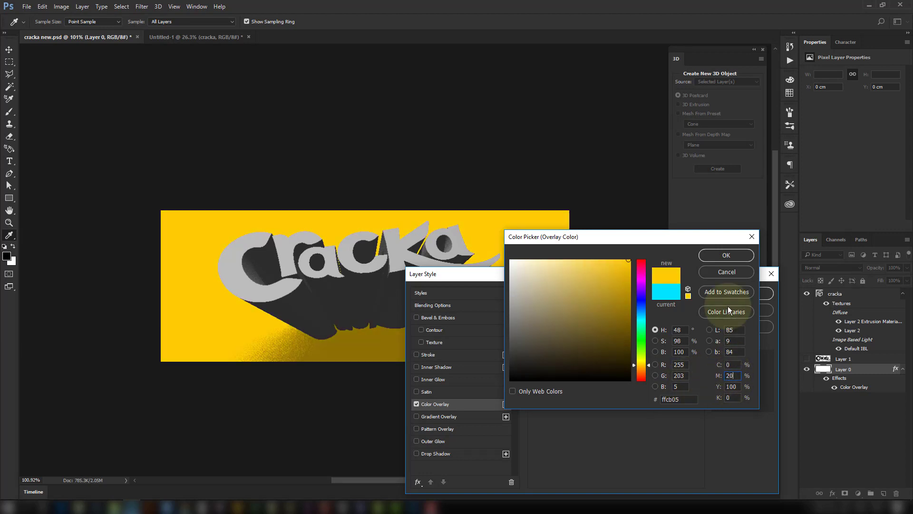
pyautogui.click(724, 258)
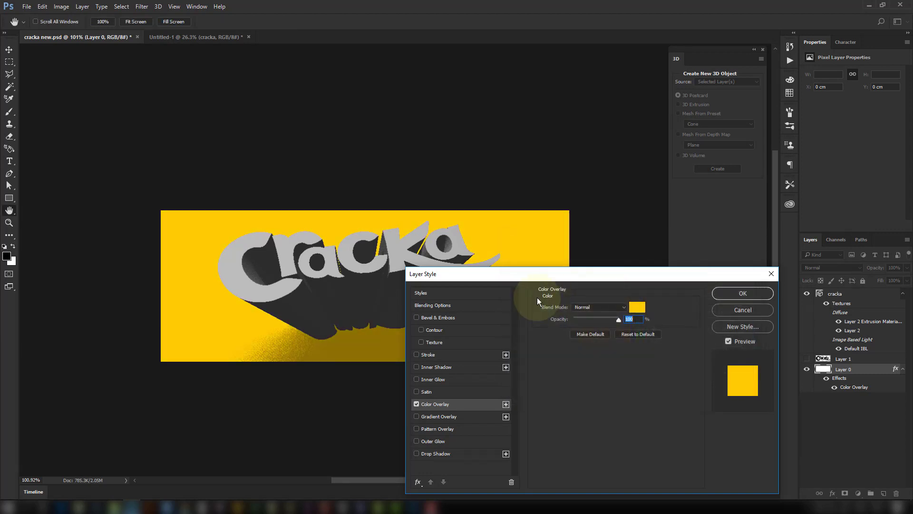
pyautogui.click(753, 293)
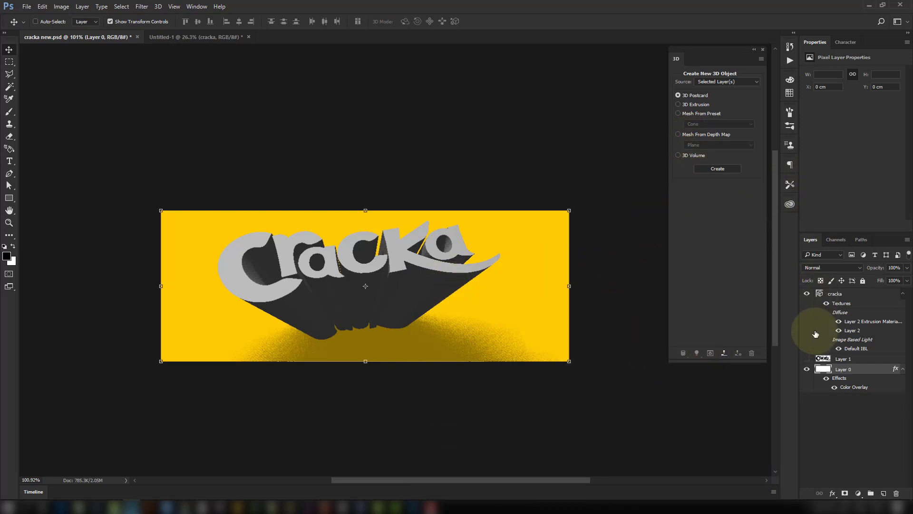
# - On the cracka layer, set Infinite Light 1's shadow softness to 25% and redirect the light so shadows spread along both sides of the extrusion
pyautogui.click(837, 293)
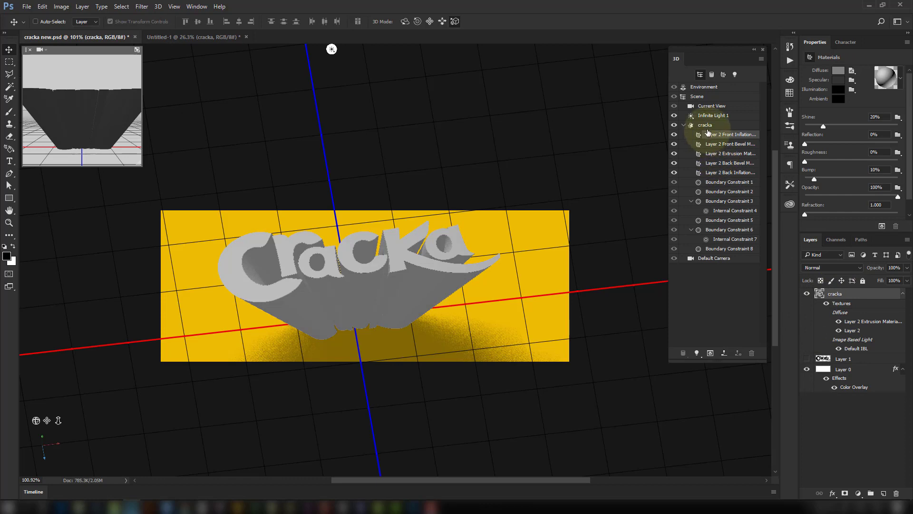
pyautogui.click(708, 117)
pyautogui.moveTo(367, 146)
pyautogui.mouseDown()
pyautogui.moveTo(396, 222)
pyautogui.moveTo(394, 195)
pyautogui.mouseUp()
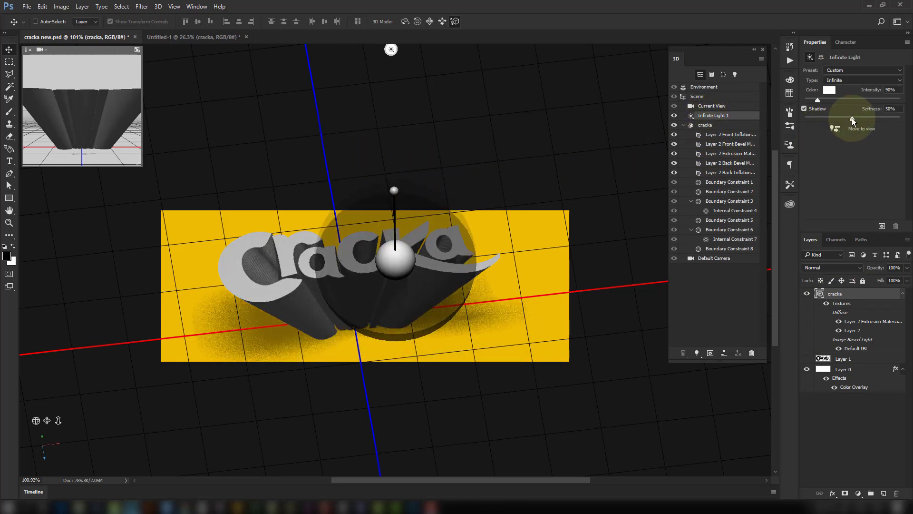
pyautogui.moveTo(852, 117)
pyautogui.mouseDown()
pyautogui.moveTo(809, 118)
pyautogui.moveTo(828, 118)
pyautogui.mouseUp()
pyautogui.moveTo(393, 189)
pyautogui.mouseDown()
pyautogui.moveTo(363, 160)
pyautogui.moveTo(348, 123)
pyautogui.moveTo(353, 155)
pyautogui.moveTo(310, 159)
pyautogui.moveTo(309, 185)
pyautogui.moveTo(358, 180)
pyautogui.moveTo(363, 187)
pyautogui.mouseUp()
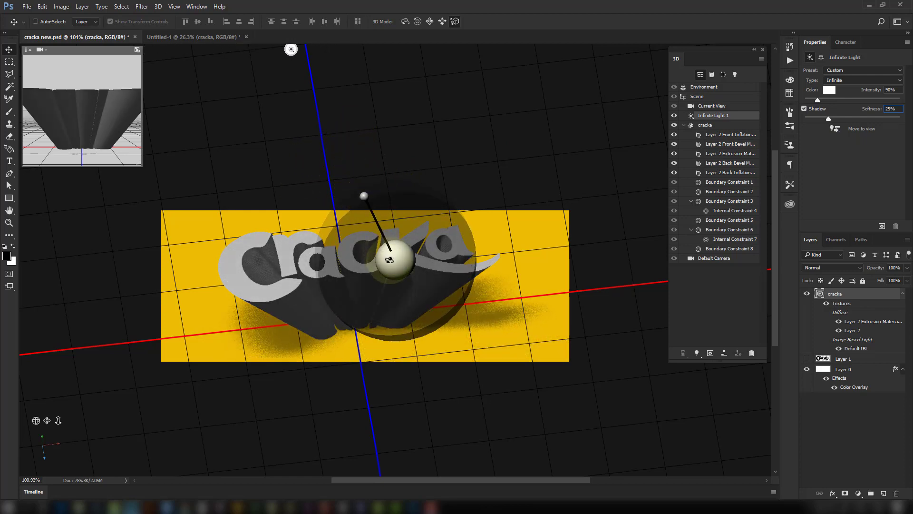
# - Reset Infinite Light 1's rotation and re-aim it to about 66°, 6° and 5.5° so the shadow falls left of the letters
pyautogui.click(821, 57)
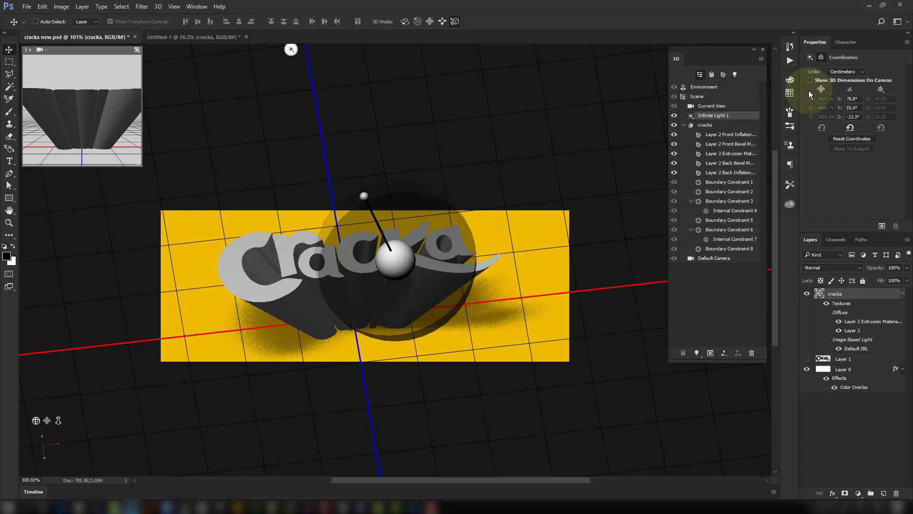
pyautogui.moveTo(843, 119)
pyautogui.mouseDown()
pyautogui.moveTo(823, 121)
pyautogui.moveTo(839, 113)
pyautogui.moveTo(819, 113)
pyautogui.moveTo(827, 113)
pyautogui.mouseUp()
pyautogui.click(851, 129)
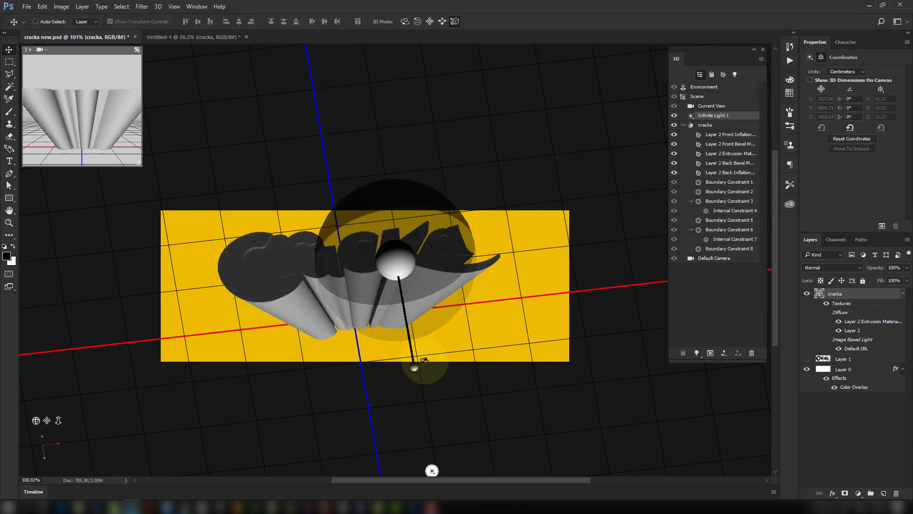
pyautogui.moveTo(415, 369)
pyautogui.mouseDown()
pyautogui.moveTo(405, 253)
pyautogui.moveTo(380, 192)
pyautogui.moveTo(418, 198)
pyautogui.moveTo(411, 214)
pyautogui.moveTo(419, 209)
pyautogui.mouseUp()
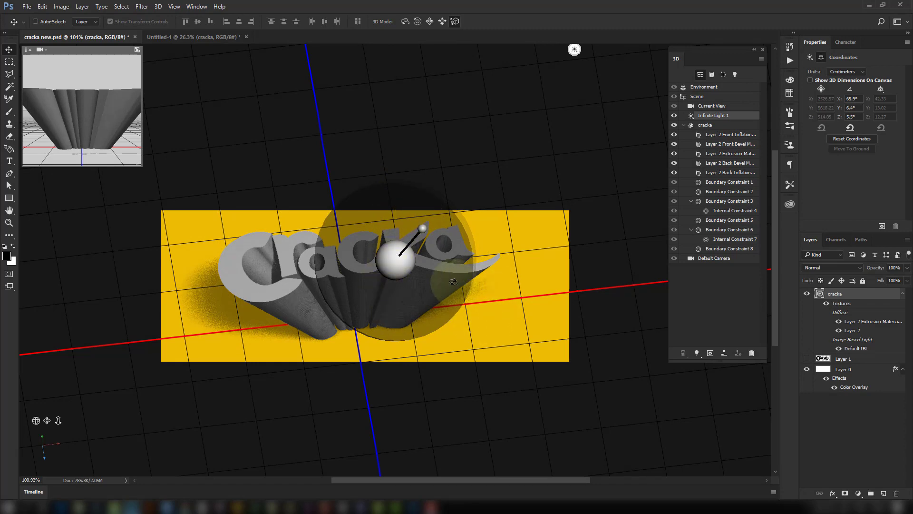
# - Select the extrusion material on the cracka mesh and remove its diffuse texture
pyautogui.click(293, 300)
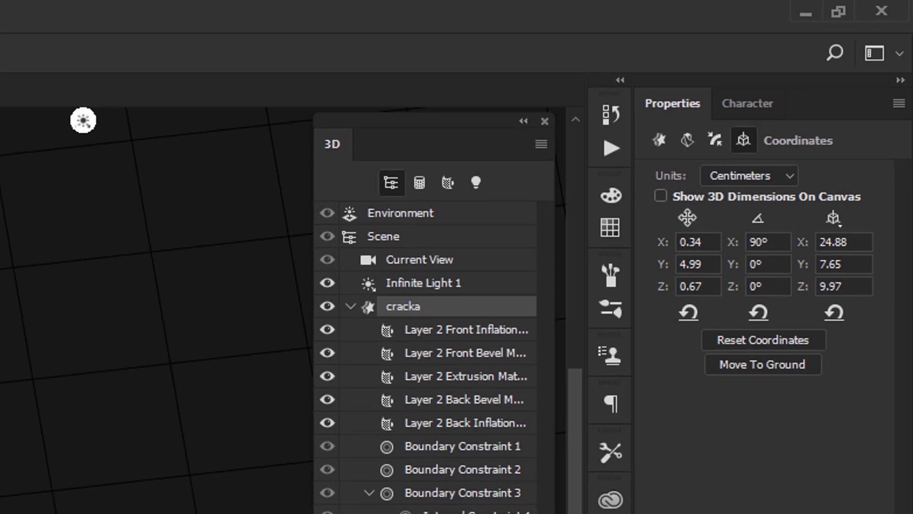
pyautogui.click(290, 301)
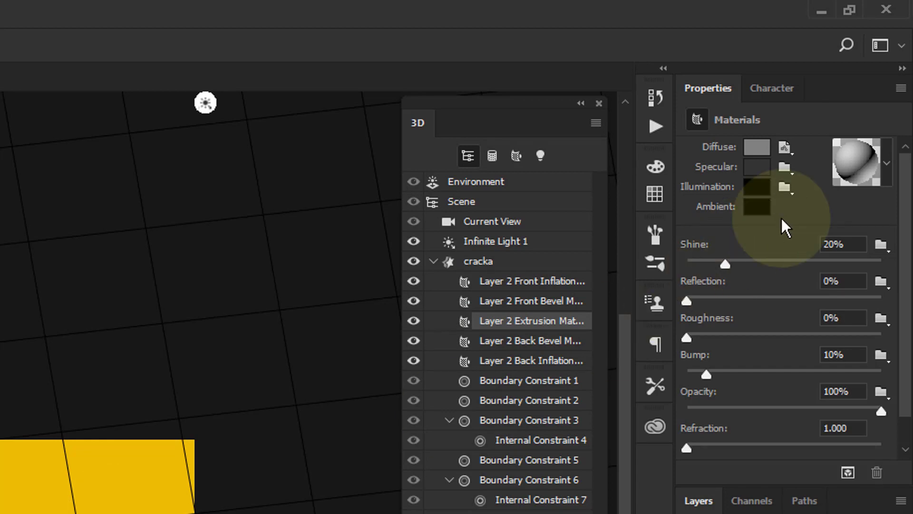
pyautogui.click(786, 149)
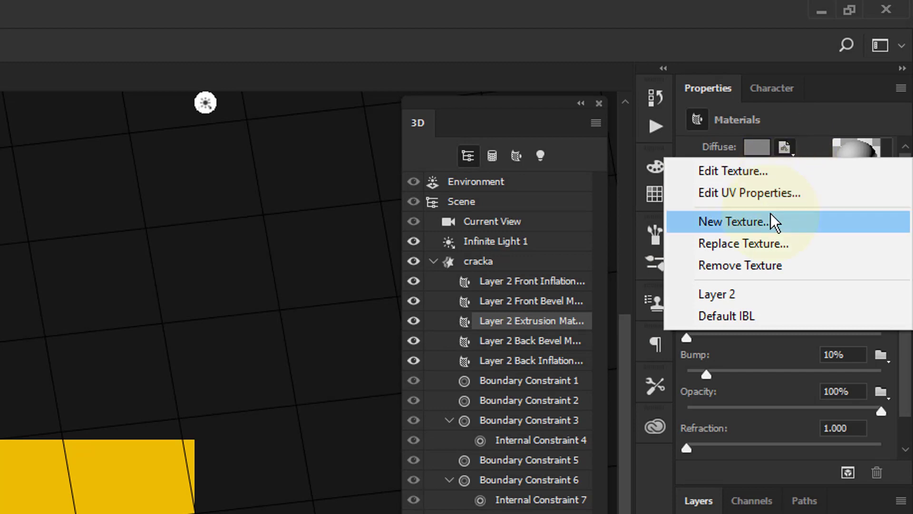
pyautogui.click(753, 265)
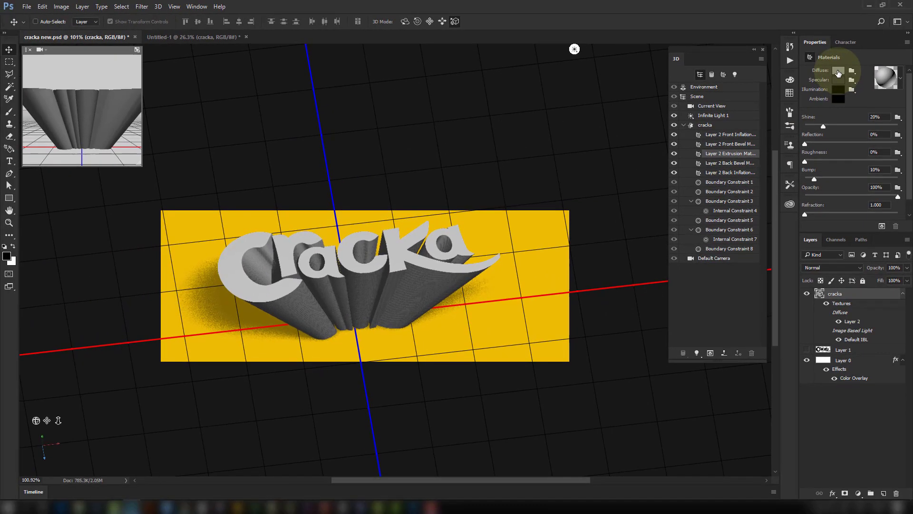
# - Set the extrusion material's diffuse colour to the background yellow, RGB 255, 203, 5, by sampling the canvas
pyautogui.click(838, 73)
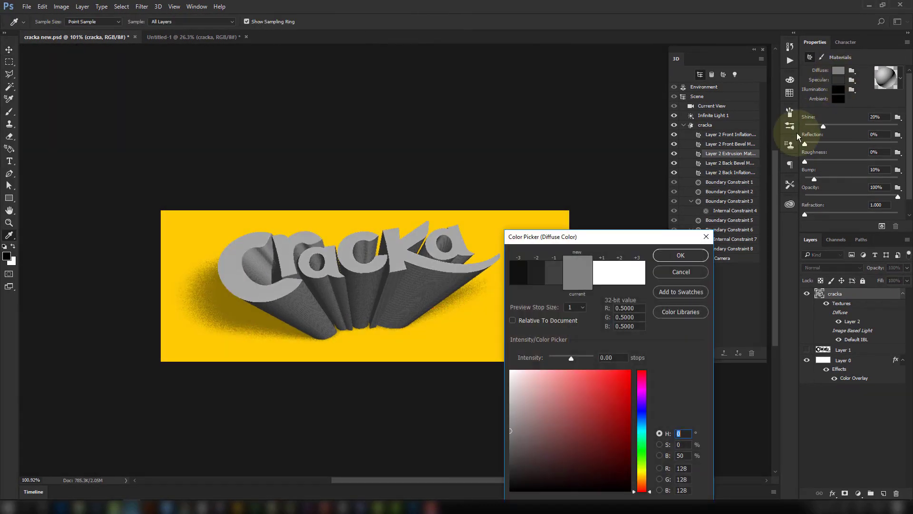
pyautogui.click(504, 211)
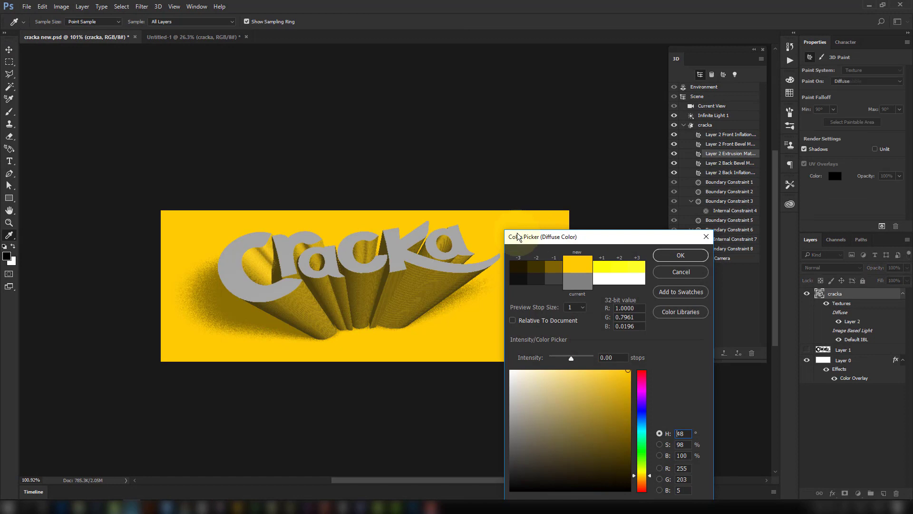
pyautogui.click(675, 256)
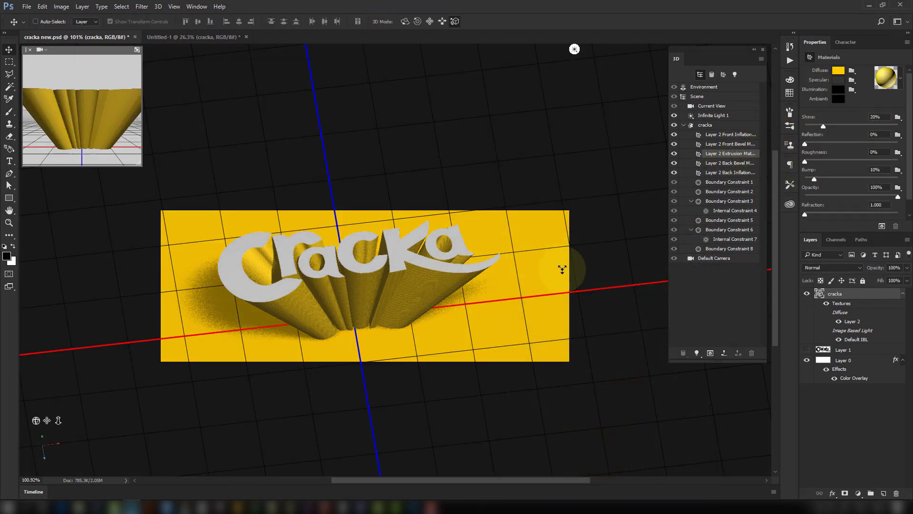
# - Lighten the extrusion material's diffuse colour to a paler, less saturated yellow, keeping the hue at 48°
pyautogui.click(839, 73)
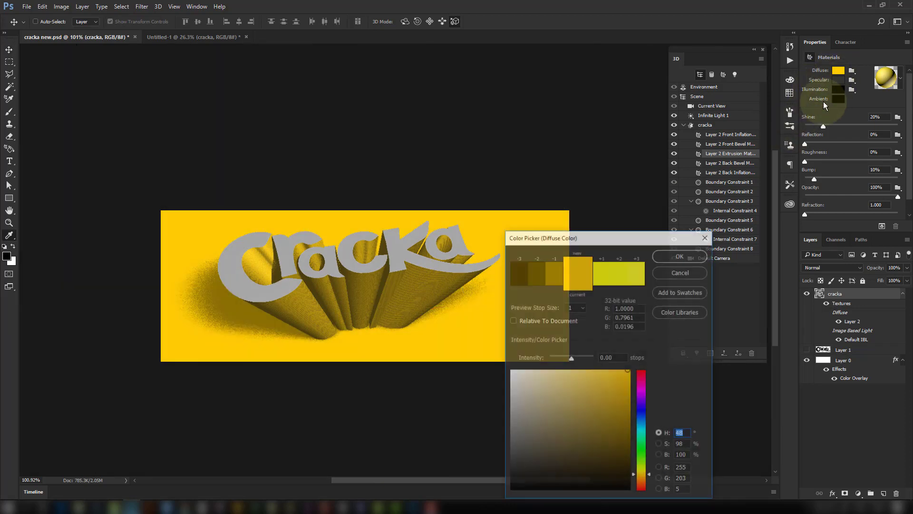
pyautogui.click(577, 376)
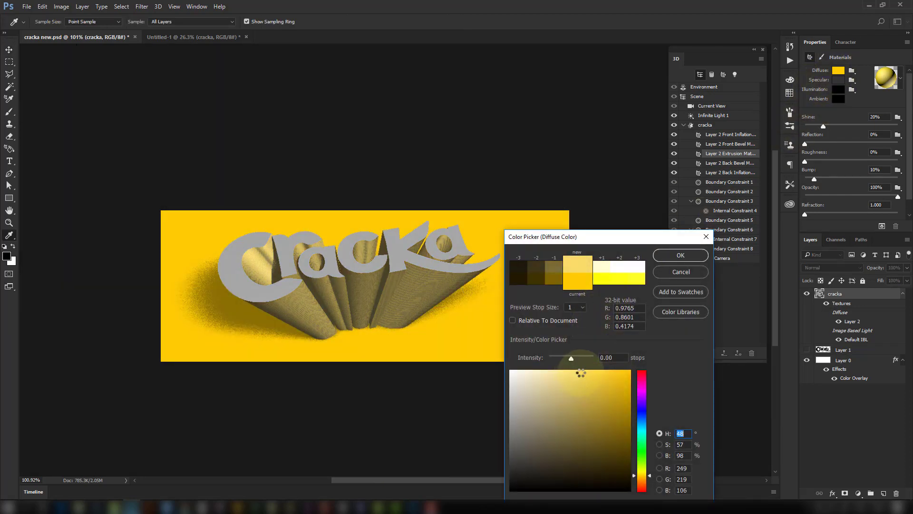
pyautogui.click(681, 256)
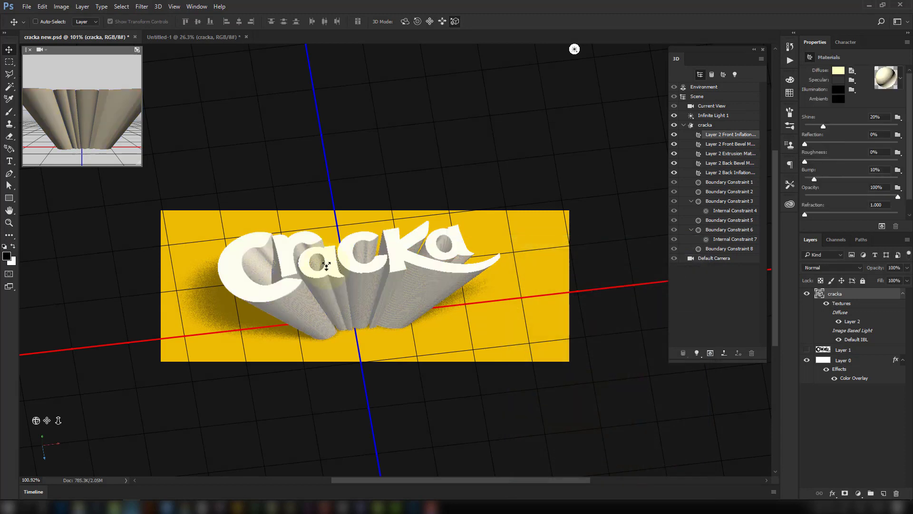
# - Set the front cap's bevel width to 2% on the cracka mesh
pyautogui.click(359, 271)
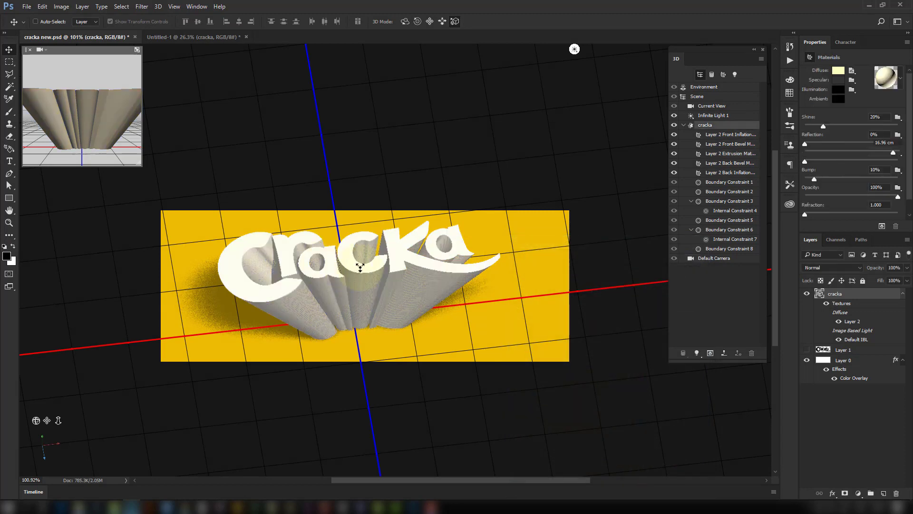
pyautogui.click(742, 144)
pyautogui.click(720, 125)
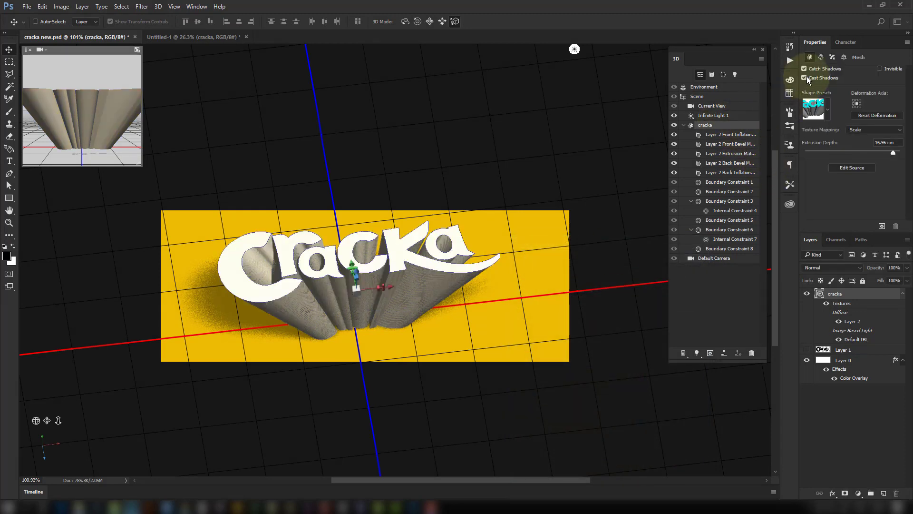
pyautogui.click(833, 57)
pyautogui.click(813, 105)
pyautogui.moveTo(814, 105); pyautogui.dragTo(785, 113)
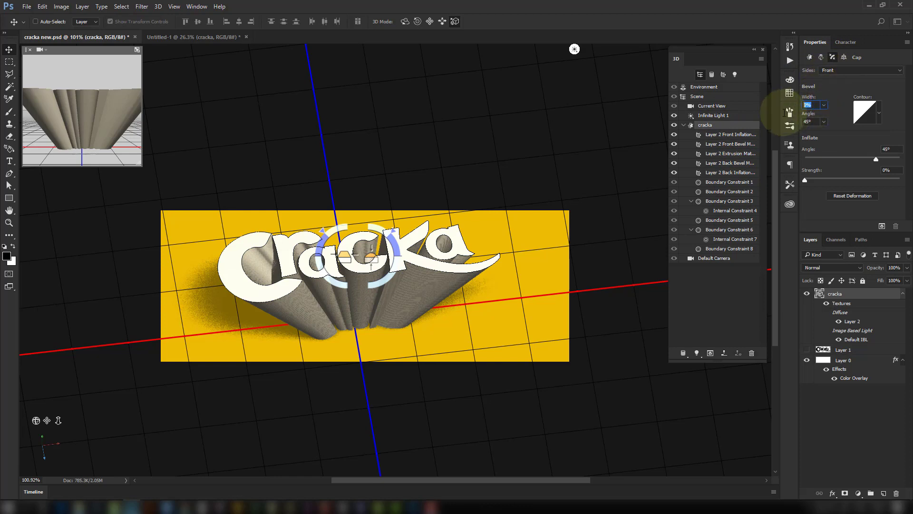
pyautogui.write('2')
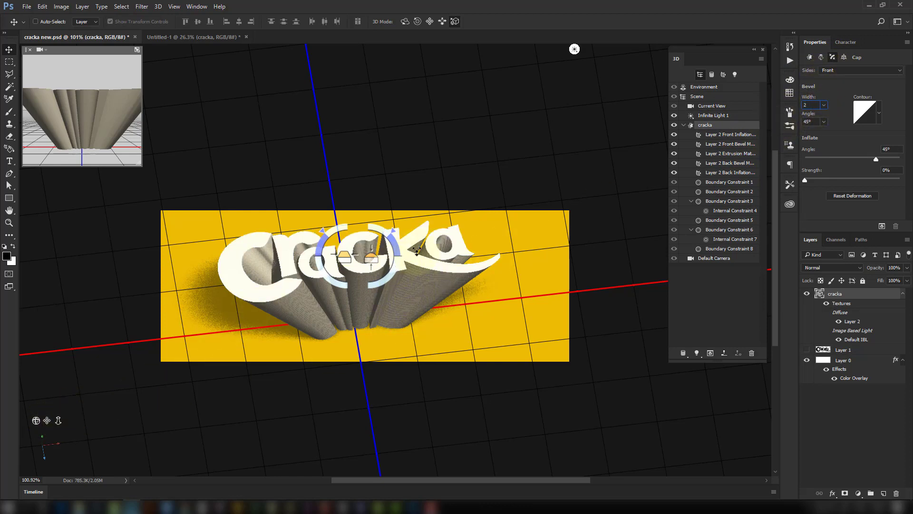
pyautogui.press('Return')
# - Give the cracka mesh's front bevel a rounded, convex contour preset in place of the straight one
pyautogui.scroll(5, 431, 267)
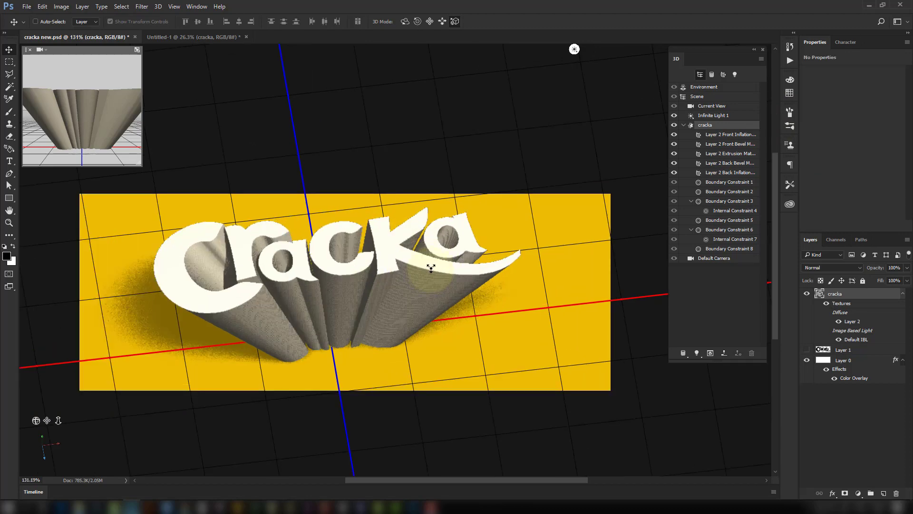
pyautogui.scroll(2, 430, 280)
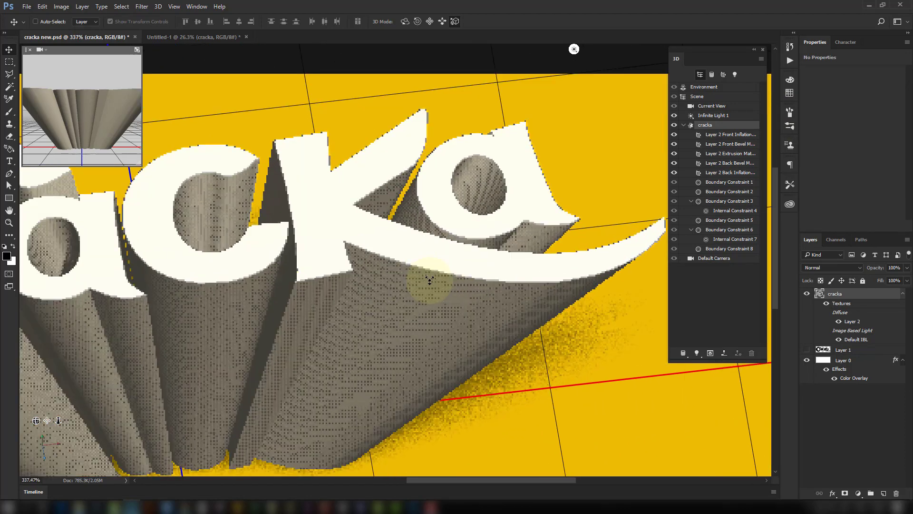
pyautogui.click(716, 124)
pyautogui.click(832, 57)
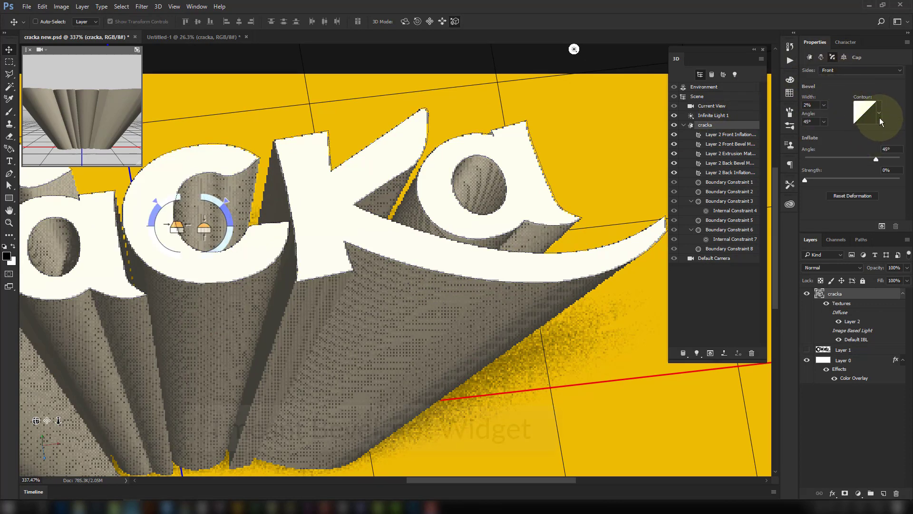
pyautogui.click(879, 117)
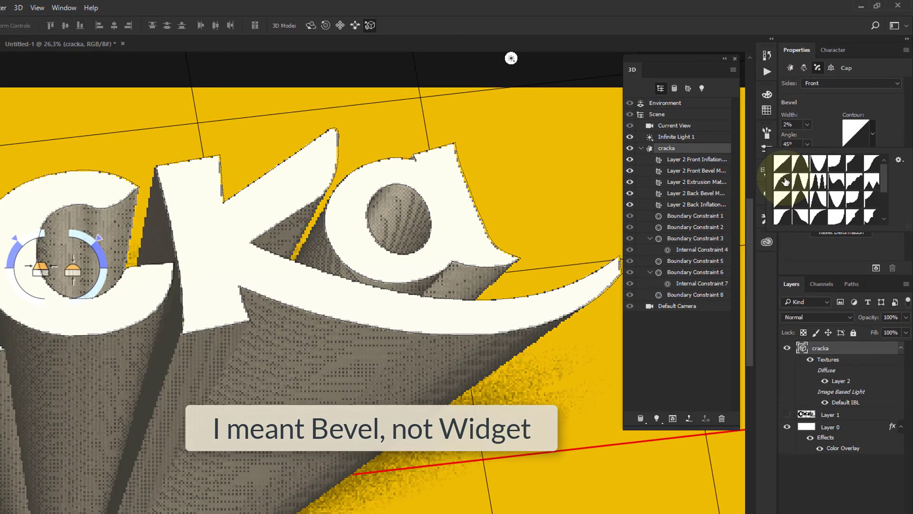
pyautogui.click(802, 153)
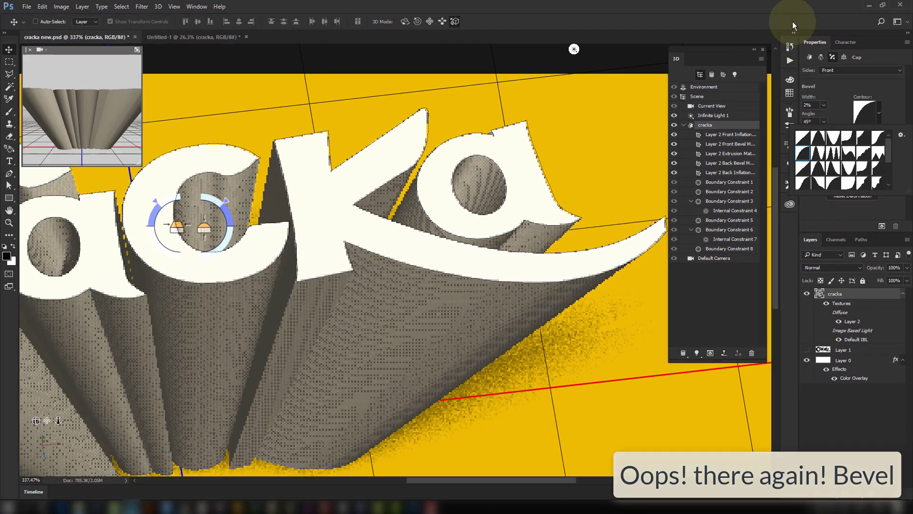
pyautogui.click(617, 54)
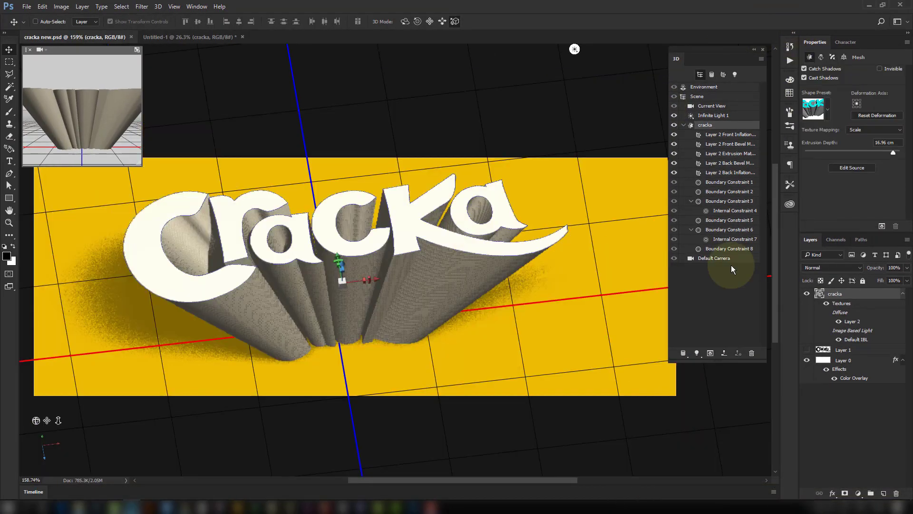
# - Run a test render of the 3D lettering to examine its shading and shadows, stopping it before completion
pyautogui.click(882, 226)
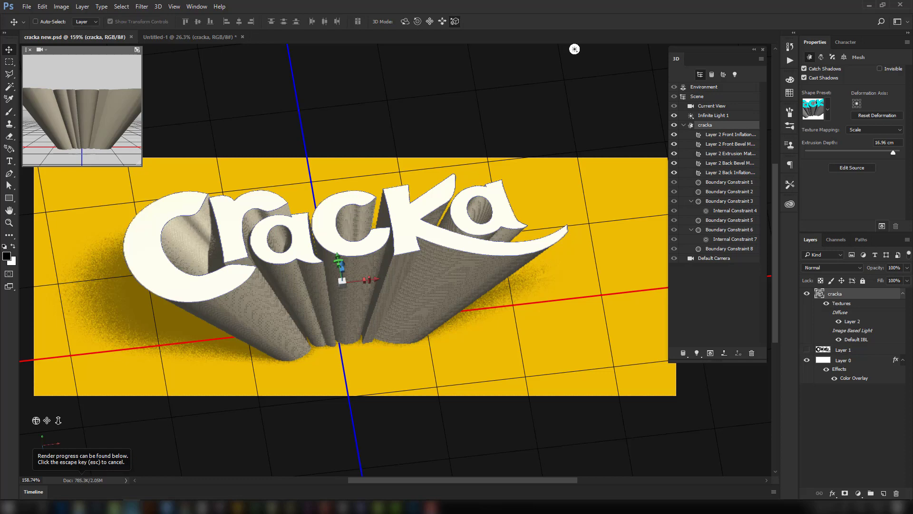
pyautogui.click(882, 227)
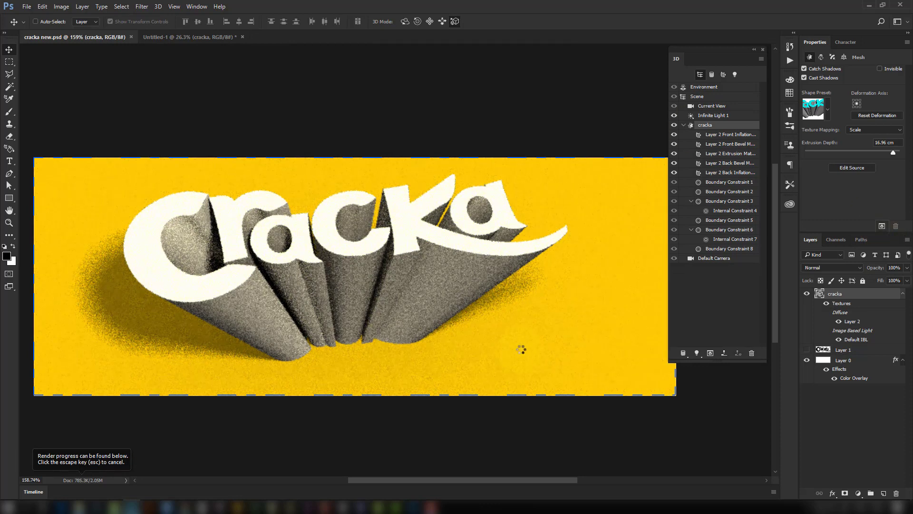
pyautogui.click(412, 341)
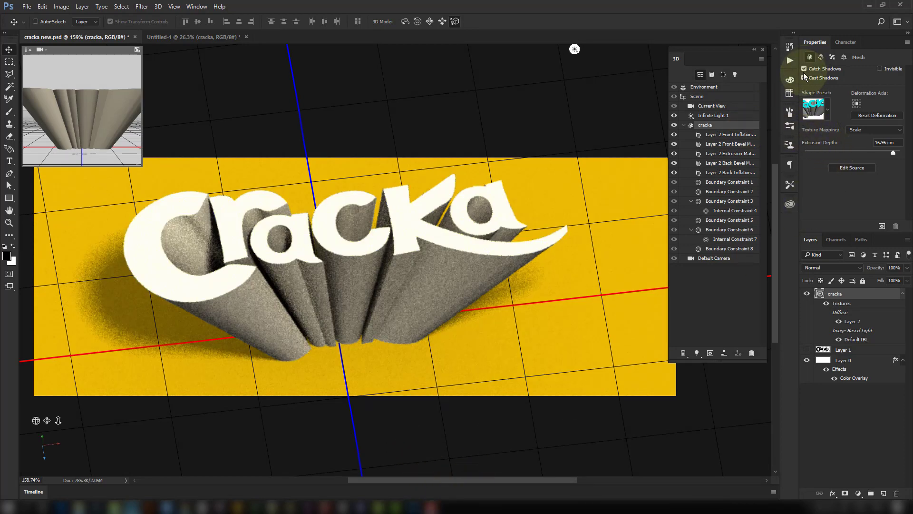
# - Turn off Catch Shadows for the cracka mesh and run another partial test render
pyautogui.click(804, 68)
pyautogui.click(882, 227)
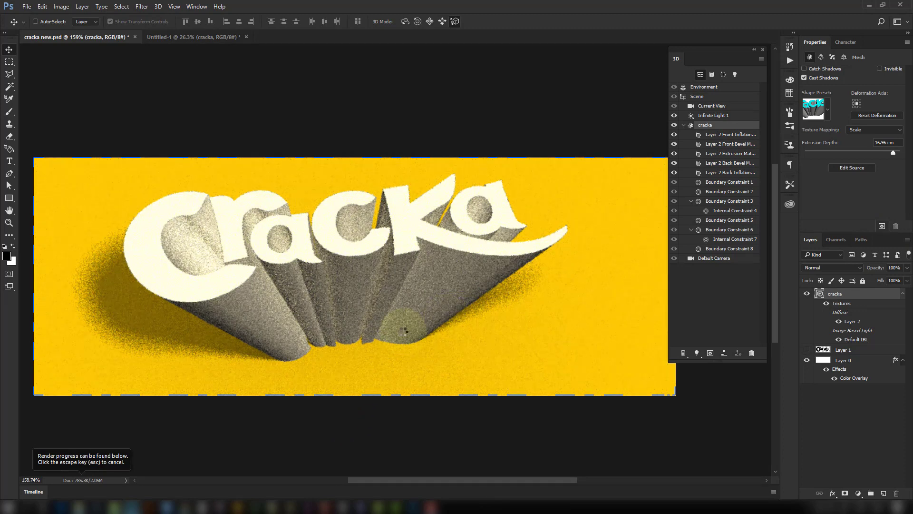
pyautogui.click(316, 372)
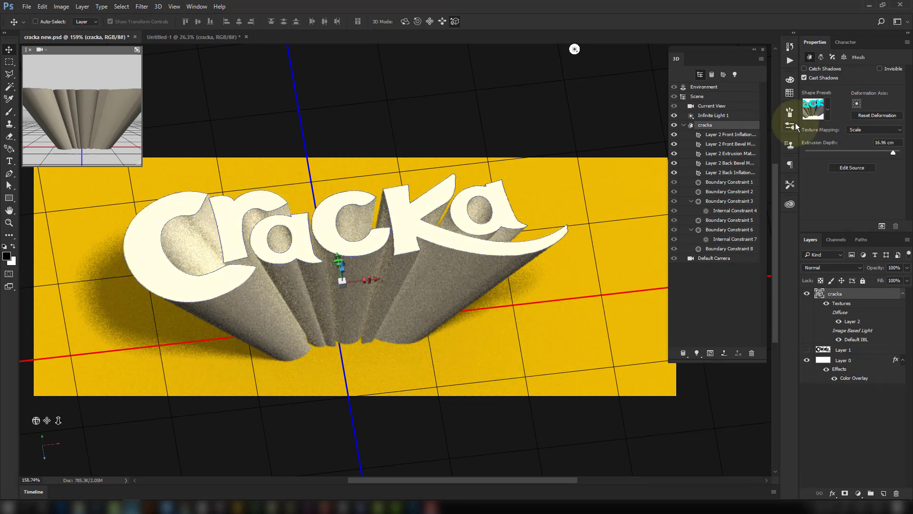
# - Increase the front cap's bevel width on the cracka mesh to 5%
pyautogui.click(740, 153)
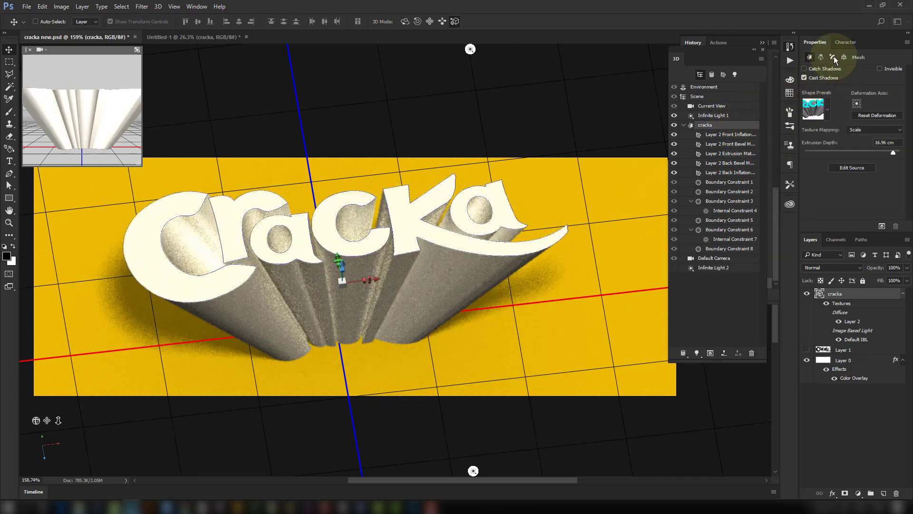
pyautogui.click(832, 58)
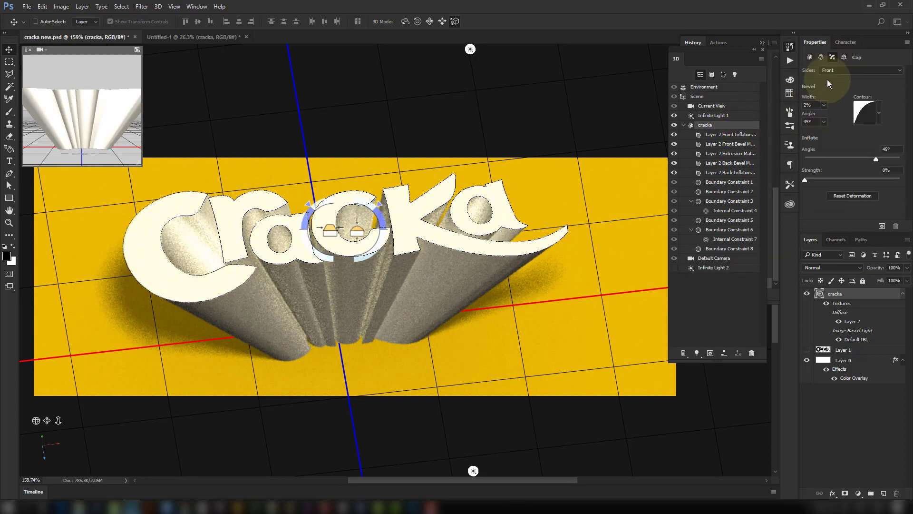
pyautogui.click(812, 105)
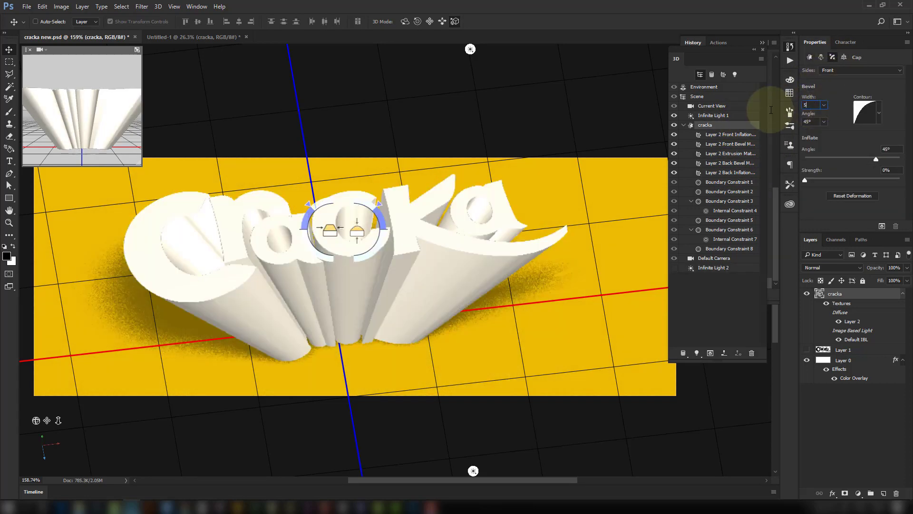
pyautogui.write('5')
pyautogui.press('Return')
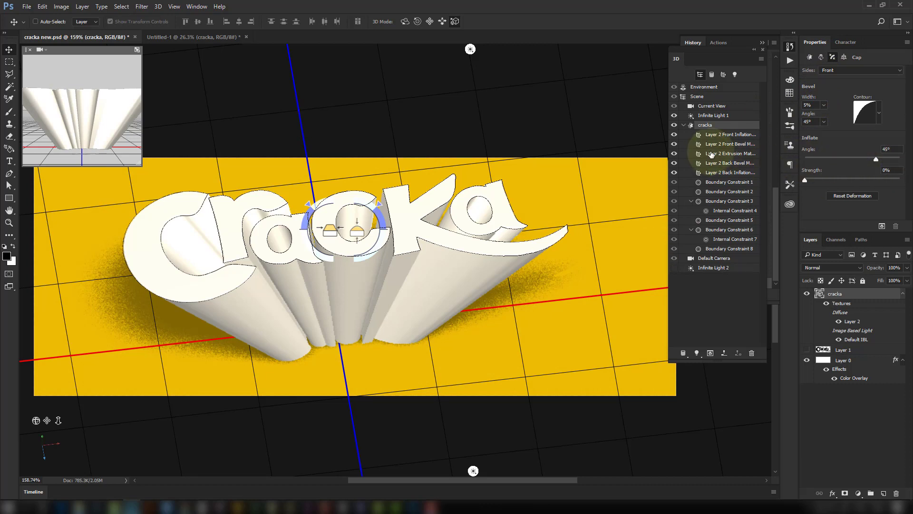
# - Select the front bevel material and run a partial test render to examine the widened bevel
pyautogui.click(730, 143)
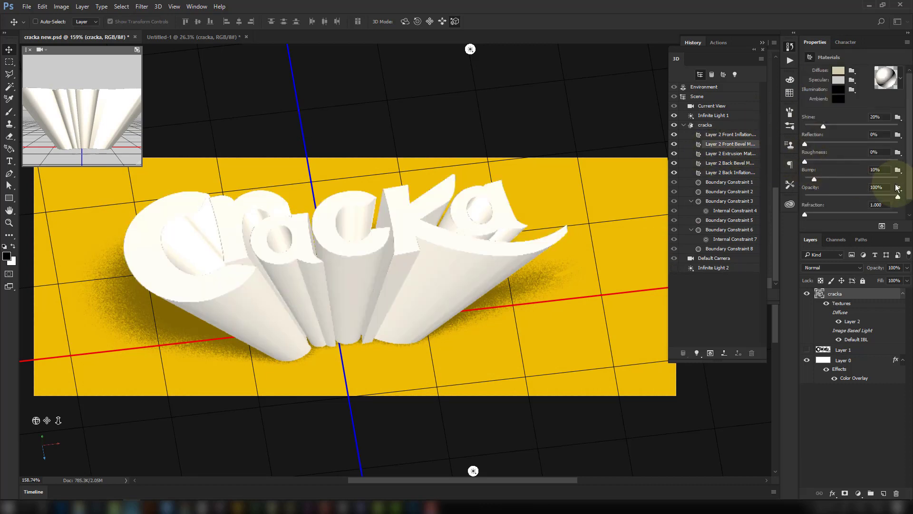
pyautogui.click(881, 227)
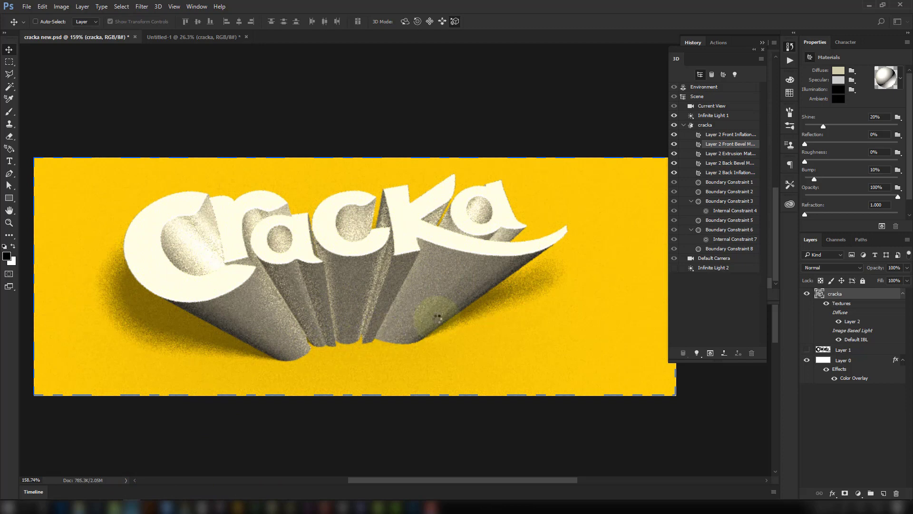
pyautogui.press('Escape')
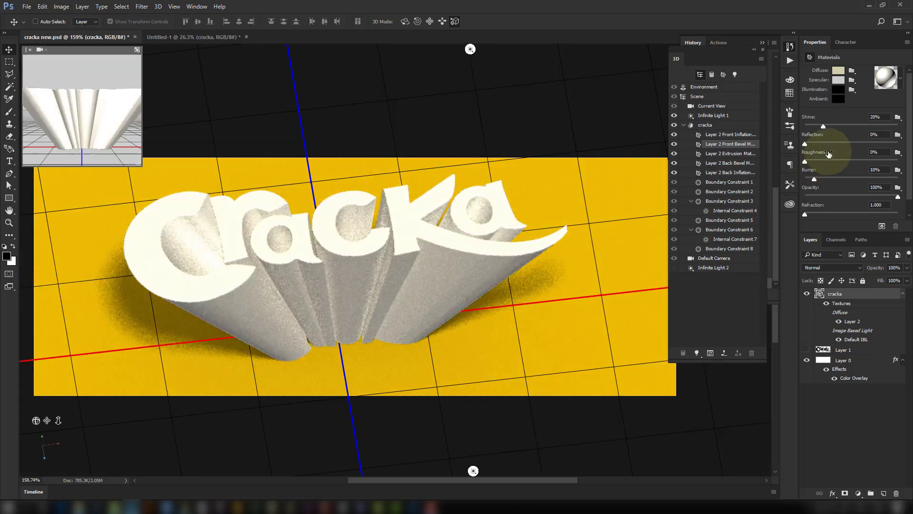
# - Check the diffuse colours of the front bevel and extrusion materials, and run a partial test render
pyautogui.click(842, 70)
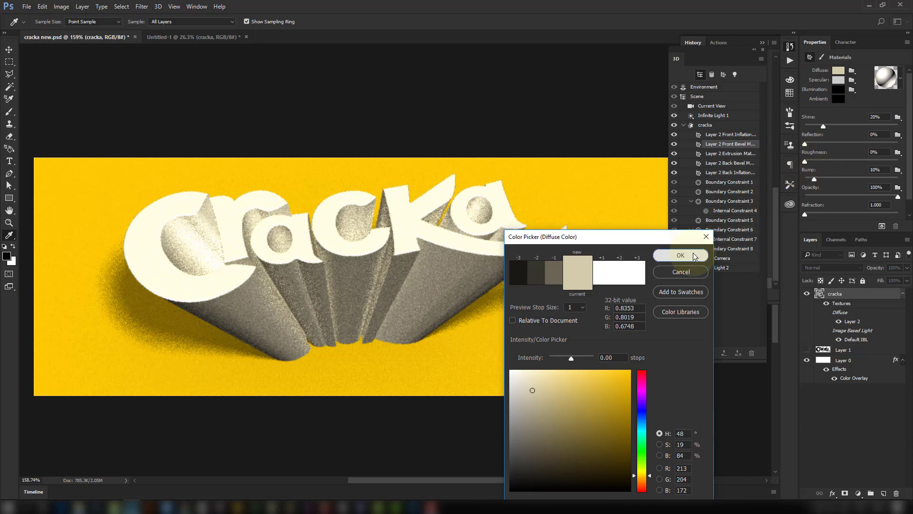
pyautogui.click(681, 255)
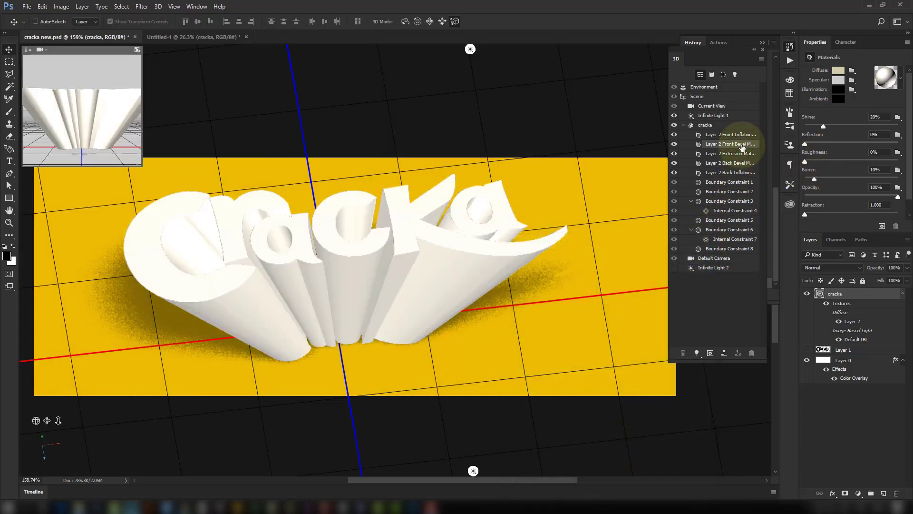
pyautogui.click(740, 154)
pyautogui.click(839, 71)
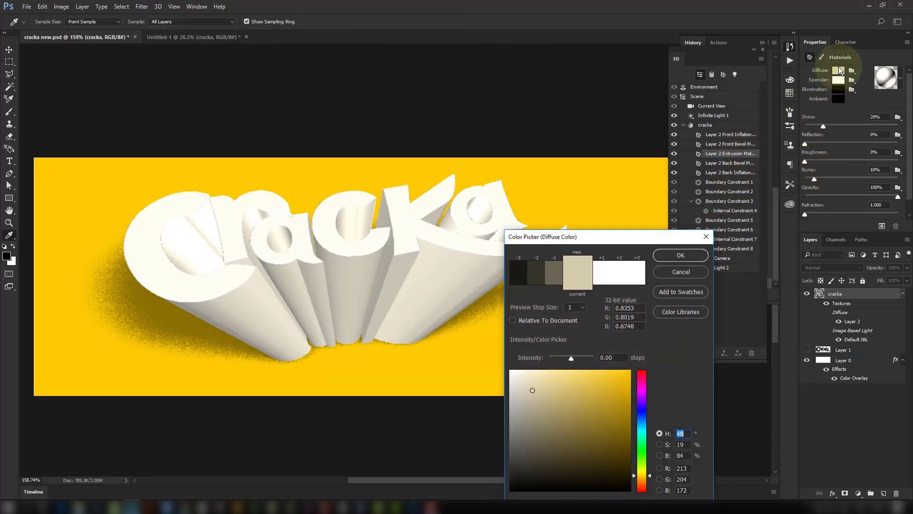
pyautogui.click(681, 272)
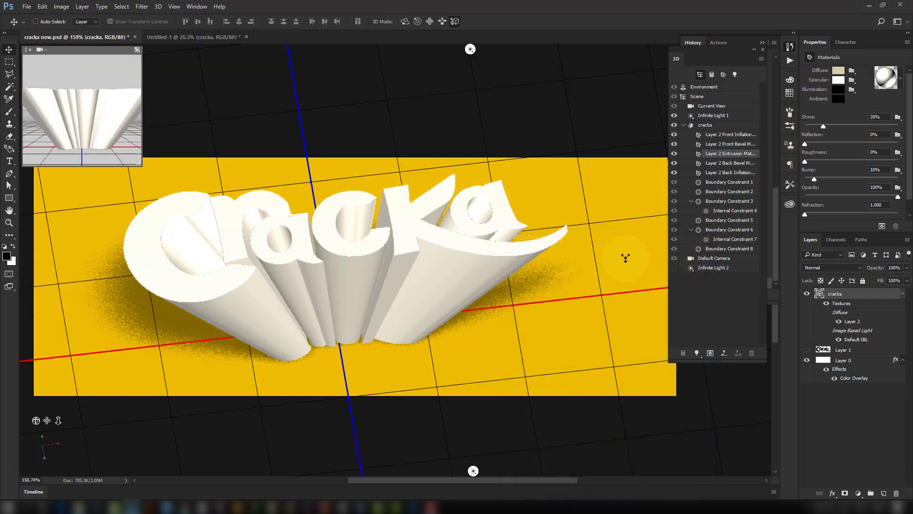
pyautogui.click(881, 225)
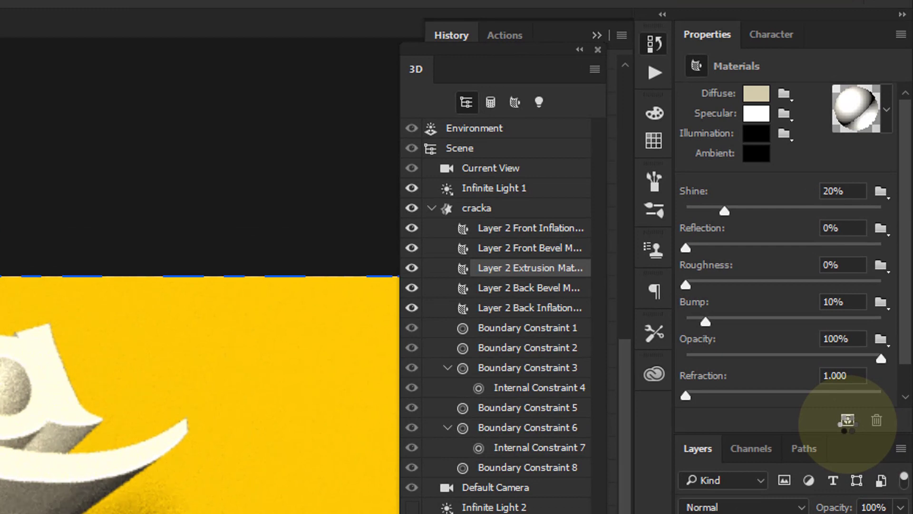
pyautogui.click(848, 419)
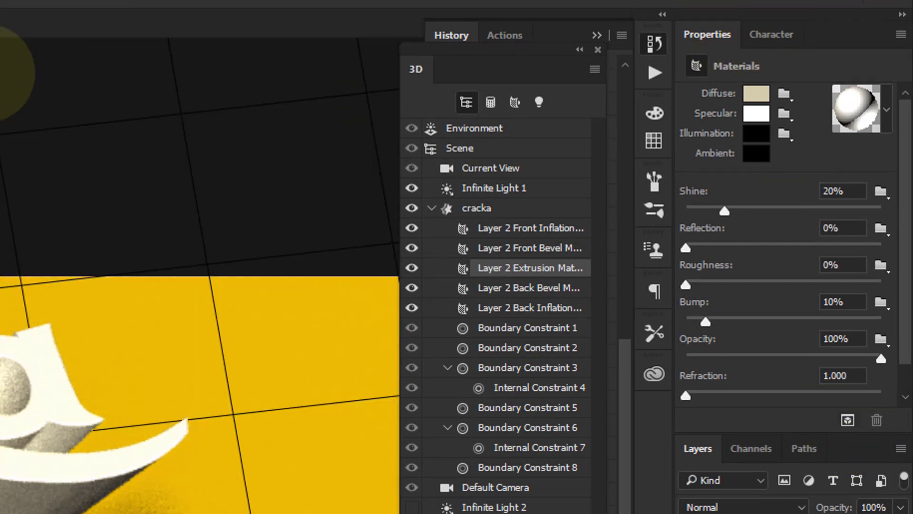
# - Turn on Infinite Light 2, set its intensity to 10% and run a test render of the lettering
pyautogui.click(1, 65)
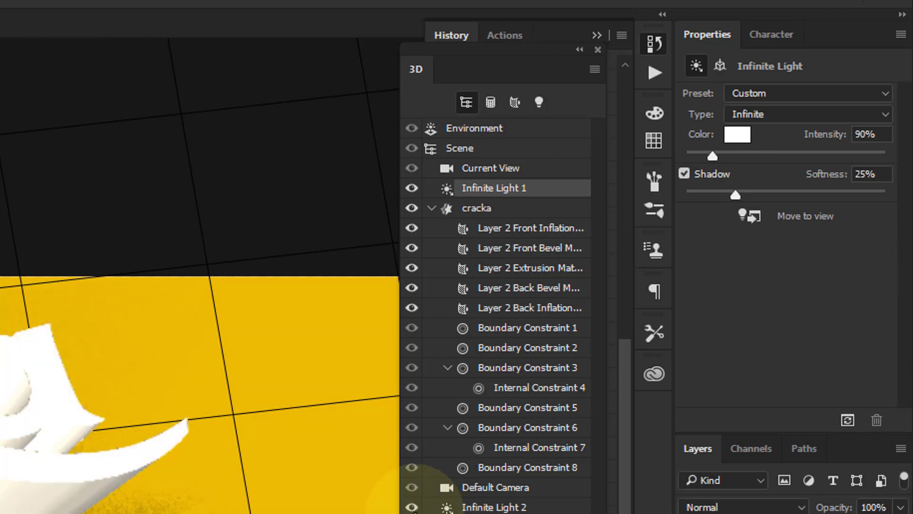
pyautogui.click(494, 507)
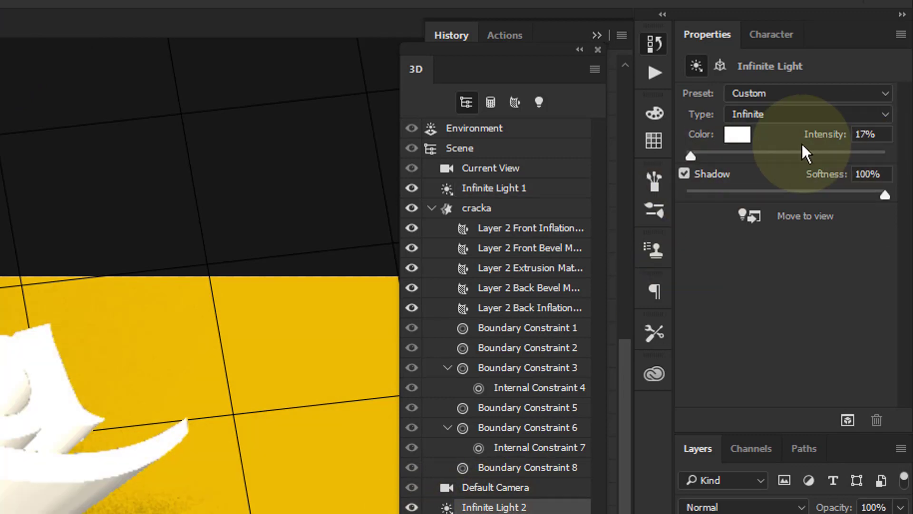
pyautogui.click(870, 134)
pyautogui.write('10')
pyautogui.press('Return')
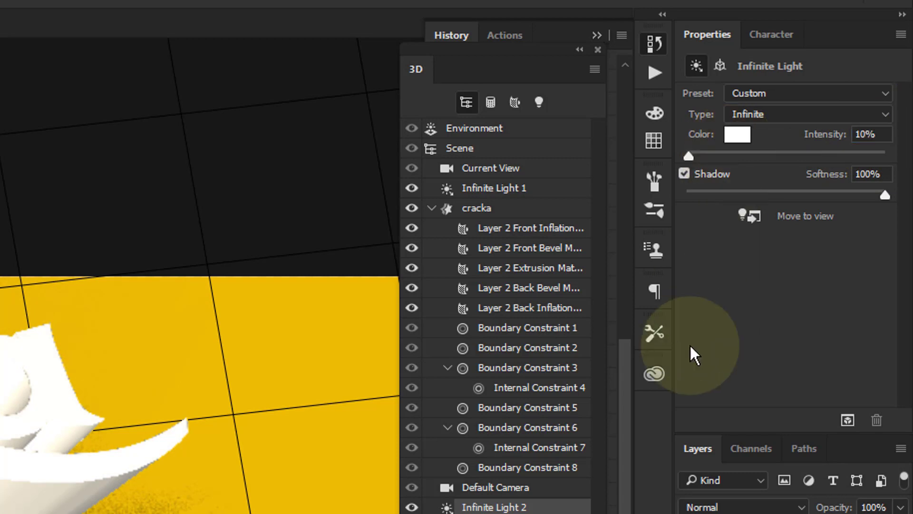
pyautogui.click(847, 419)
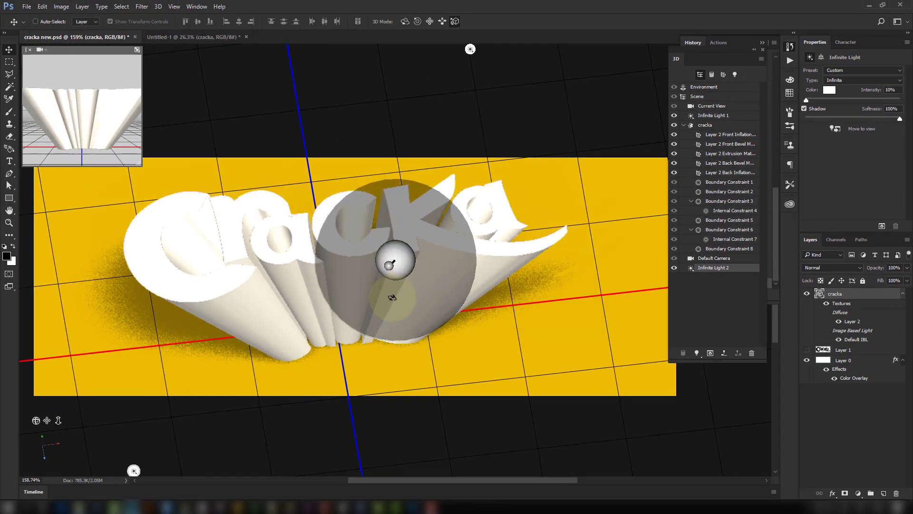
# - Swing the direction of Infinite Light 2 around so that it points to the right
pyautogui.moveTo(392, 297)
pyautogui.mouseDown()
pyautogui.moveTo(418, 320)
pyautogui.moveTo(407, 255)
pyautogui.moveTo(421, 240)
pyautogui.moveTo(418, 253)
pyautogui.mouseUp()
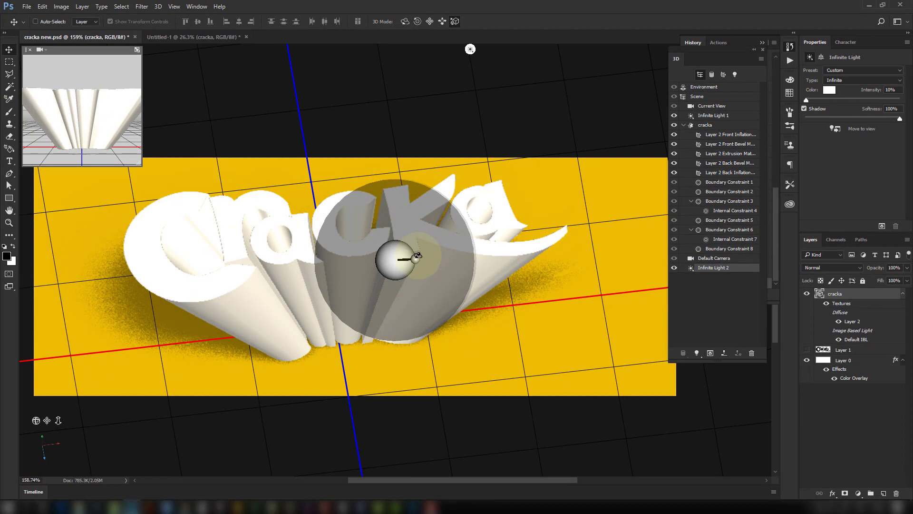
pyautogui.click(401, 260)
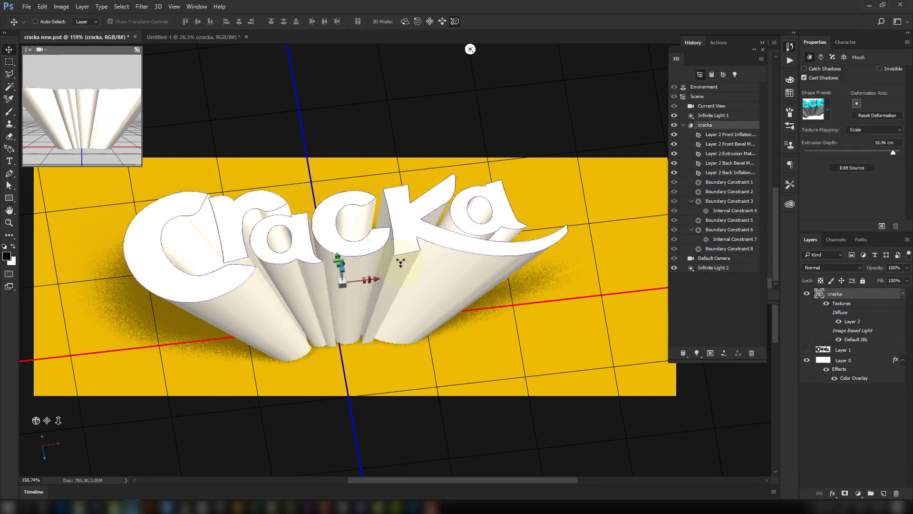
# - Re-aim Infinite Light 1 so its shadow falls behind the upper edge of the lettering, and run a test render
pyautogui.click(469, 50)
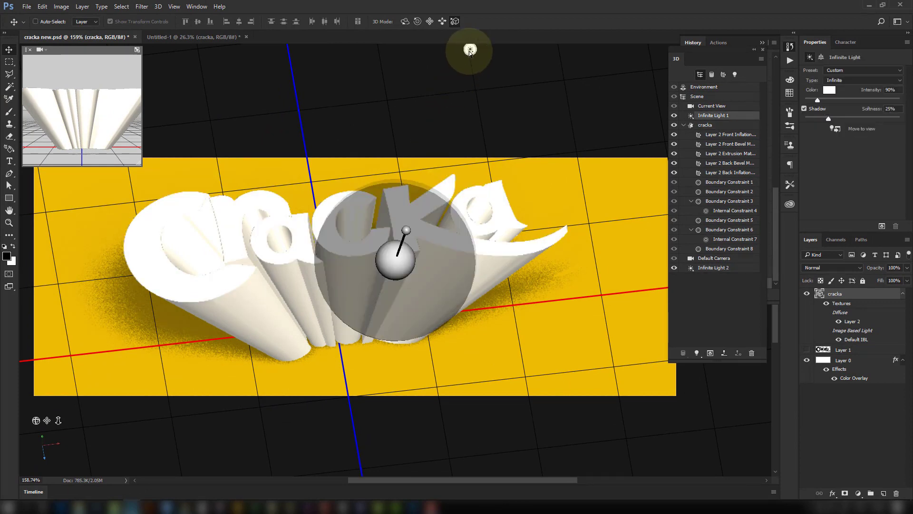
pyautogui.click(430, 21)
pyautogui.moveTo(440, 95)
pyautogui.mouseDown()
pyautogui.moveTo(432, 133)
pyautogui.moveTo(440, 95)
pyautogui.moveTo(444, 194)
pyautogui.moveTo(487, 188)
pyautogui.moveTo(485, 205)
pyautogui.moveTo(467, 195)
pyautogui.mouseUp()
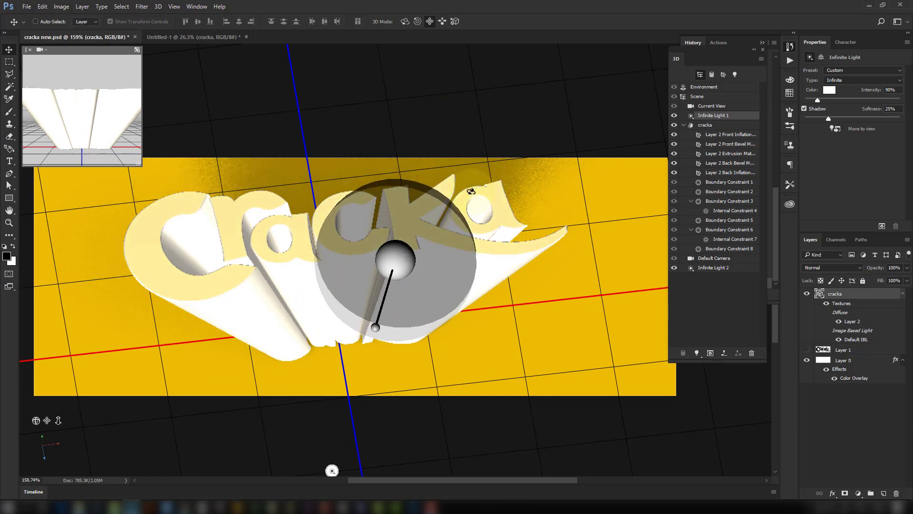
pyautogui.click(405, 23)
pyautogui.moveTo(407, 86)
pyautogui.mouseDown()
pyautogui.moveTo(420, 89)
pyautogui.moveTo(403, 94)
pyautogui.moveTo(347, 77)
pyautogui.moveTo(282, 82)
pyautogui.moveTo(279, 51)
pyautogui.moveTo(252, 61)
pyautogui.mouseUp()
pyautogui.click(880, 226)
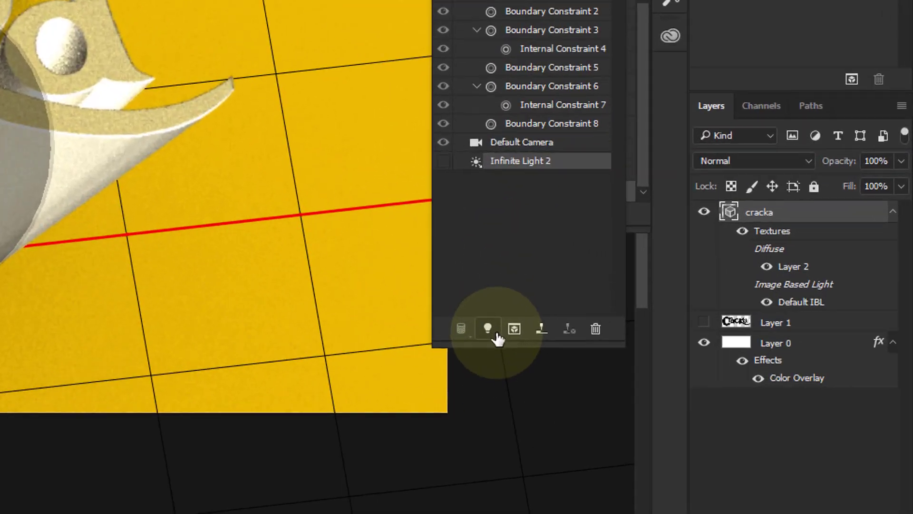
# - Add a new point light to the scene and move it along the Y axis
pyautogui.click(685, 352)
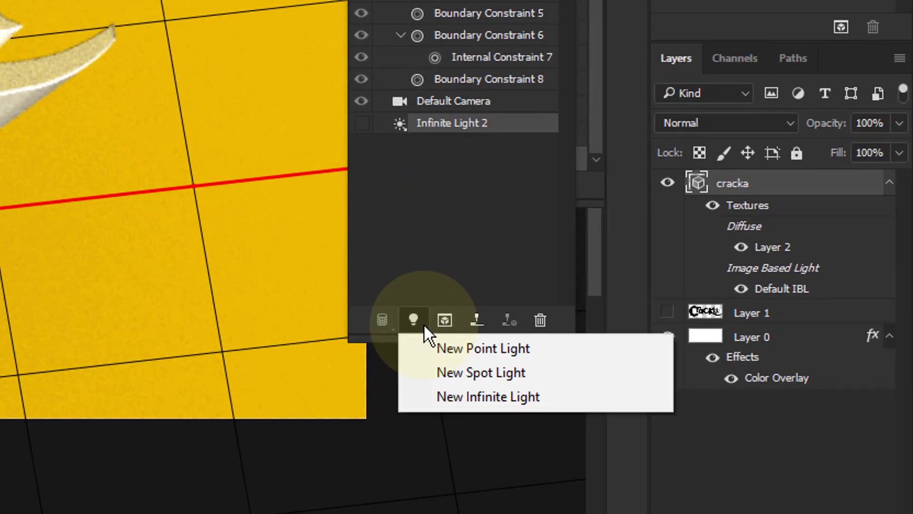
pyautogui.click(501, 355)
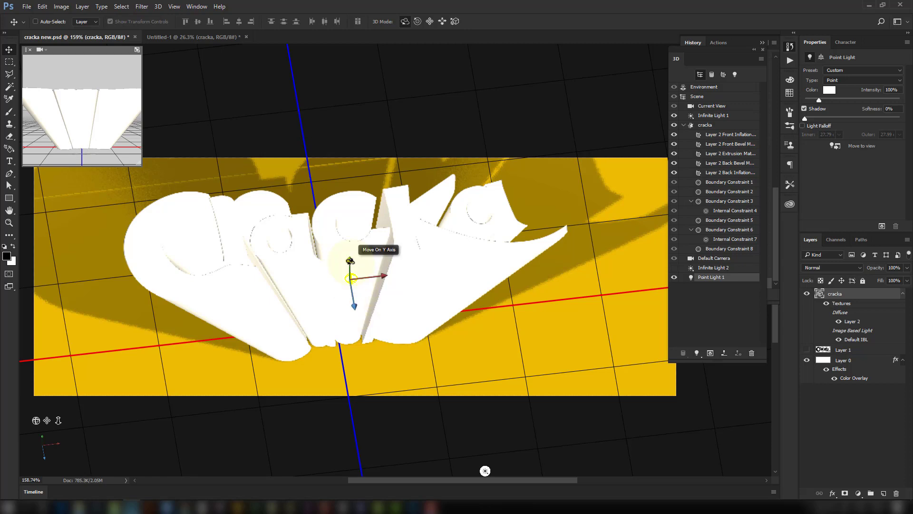
pyautogui.moveTo(350, 261); pyautogui.dragTo(341, 205)
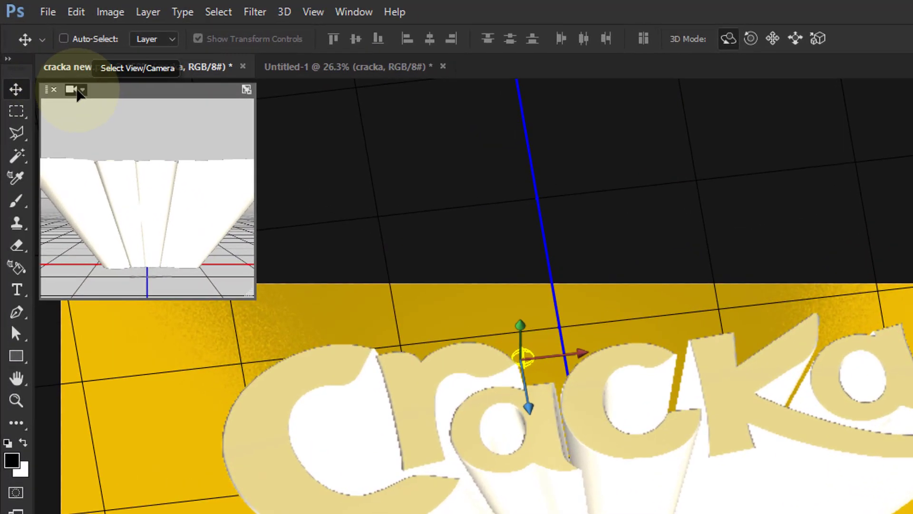
# - Cycle the secondary view through Front, Back, Bottom, Top, Right and Left to examine the lettering and its lighting
pyautogui.click(45, 50)
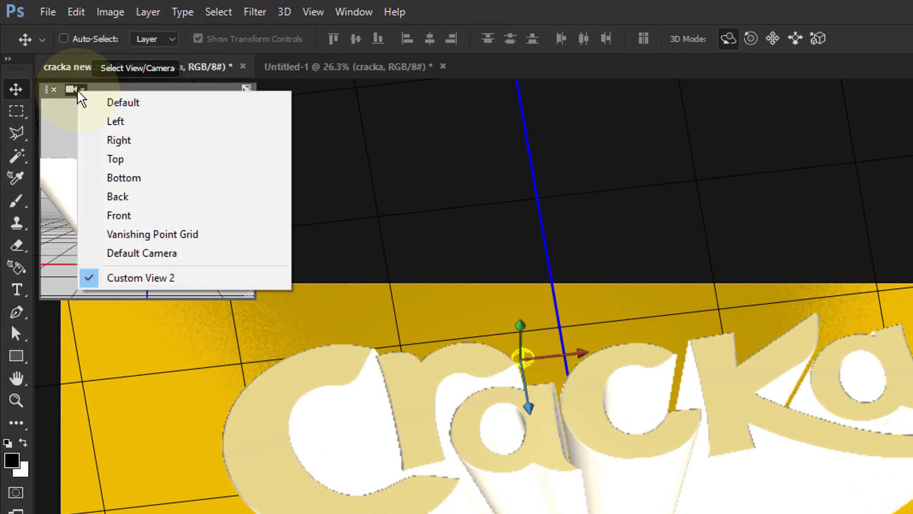
pyautogui.click(167, 221)
pyautogui.click(82, 90)
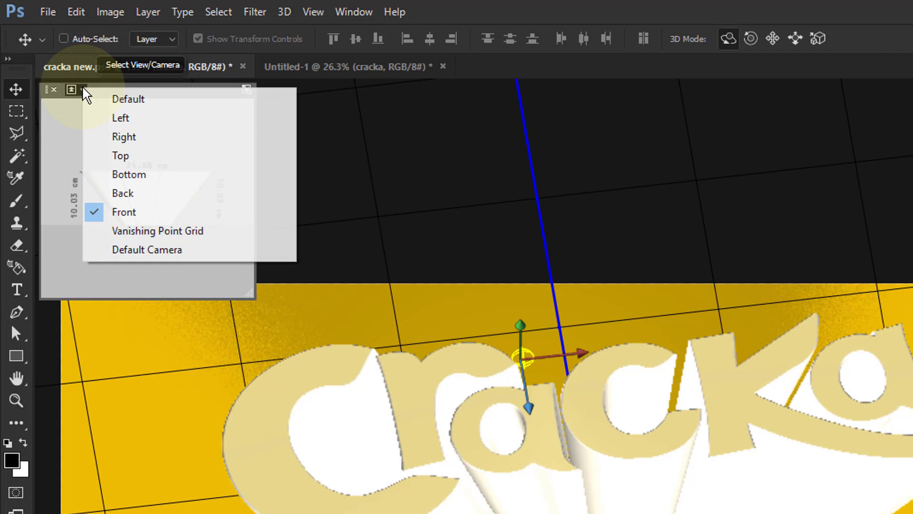
pyautogui.click(137, 199)
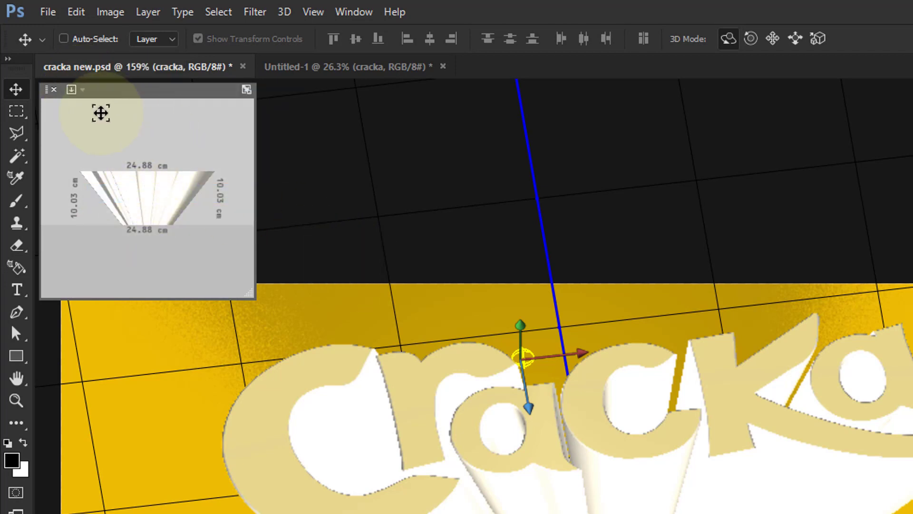
pyautogui.scroll(1, 136, 200)
pyautogui.scroll(-1, 136, 200)
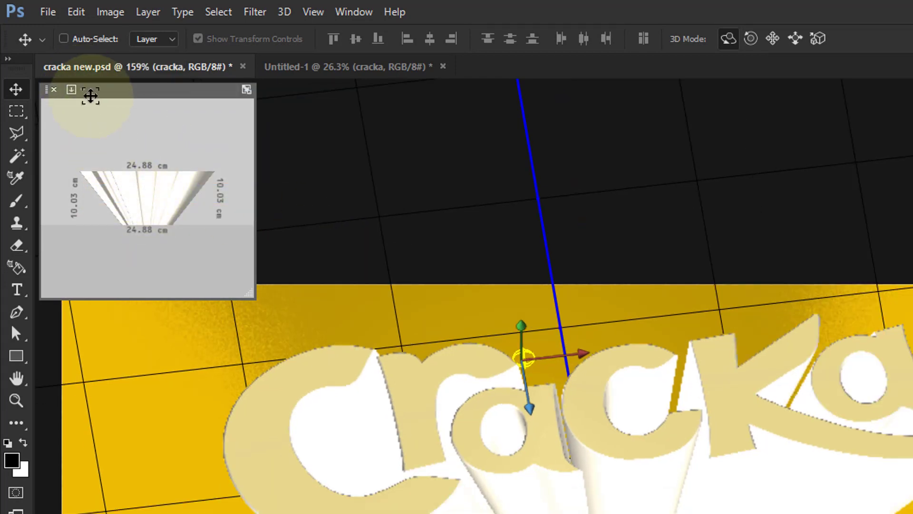
pyautogui.click(89, 94)
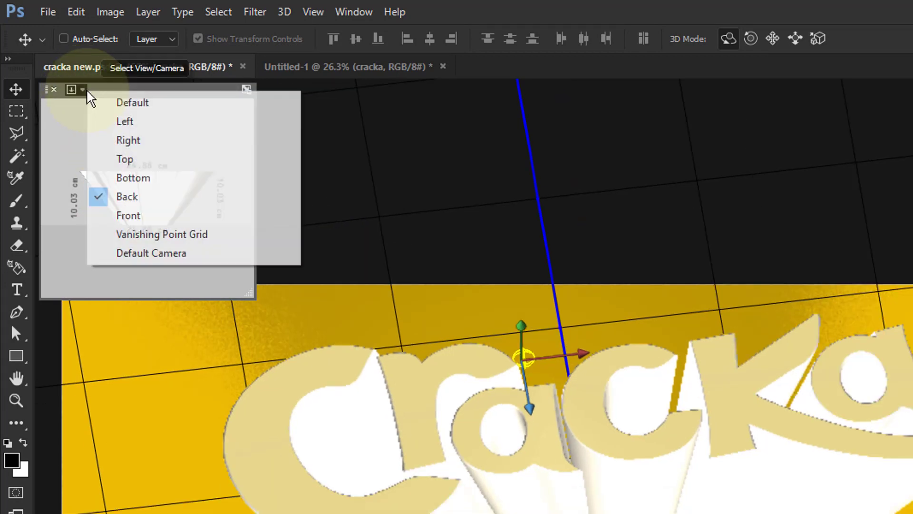
pyautogui.click(138, 179)
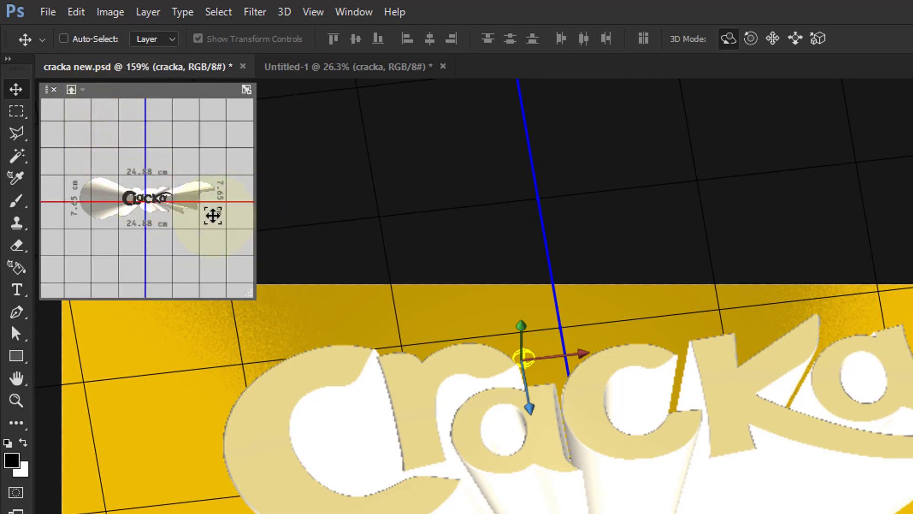
pyautogui.click(83, 90)
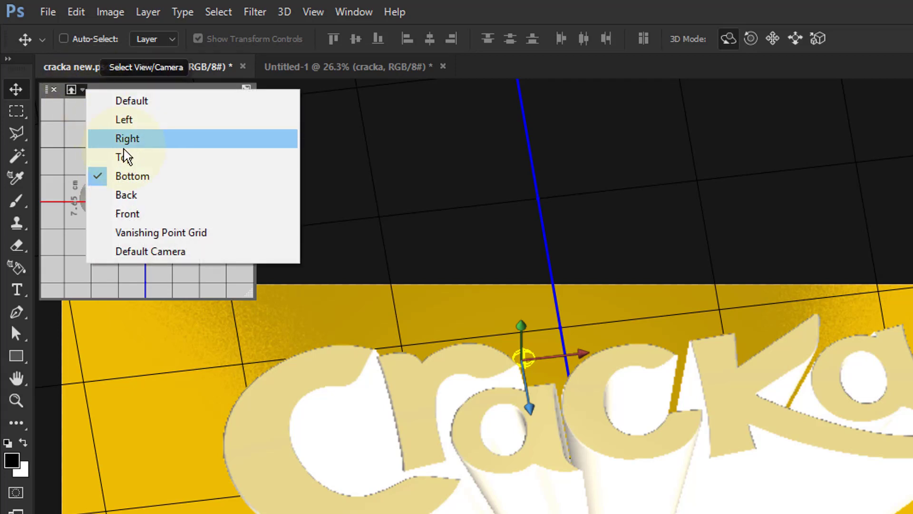
pyautogui.click(123, 156)
pyautogui.click(71, 89)
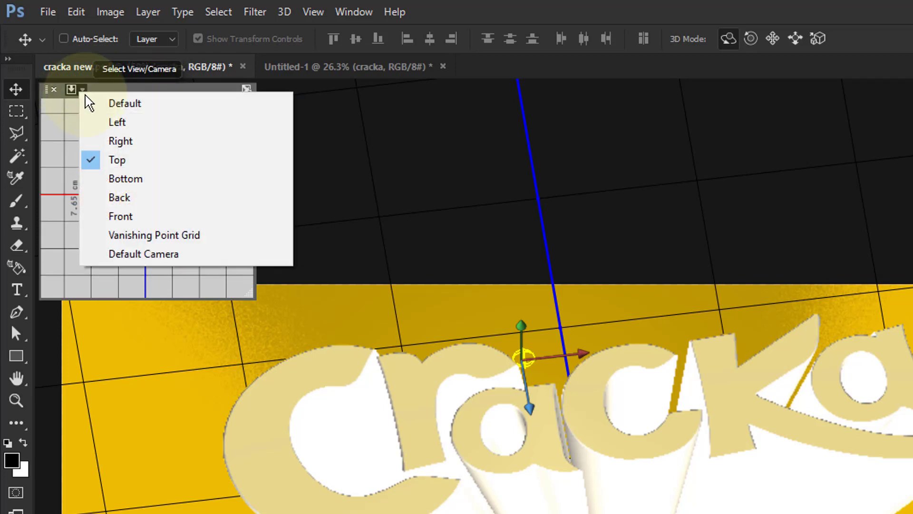
pyautogui.click(122, 139)
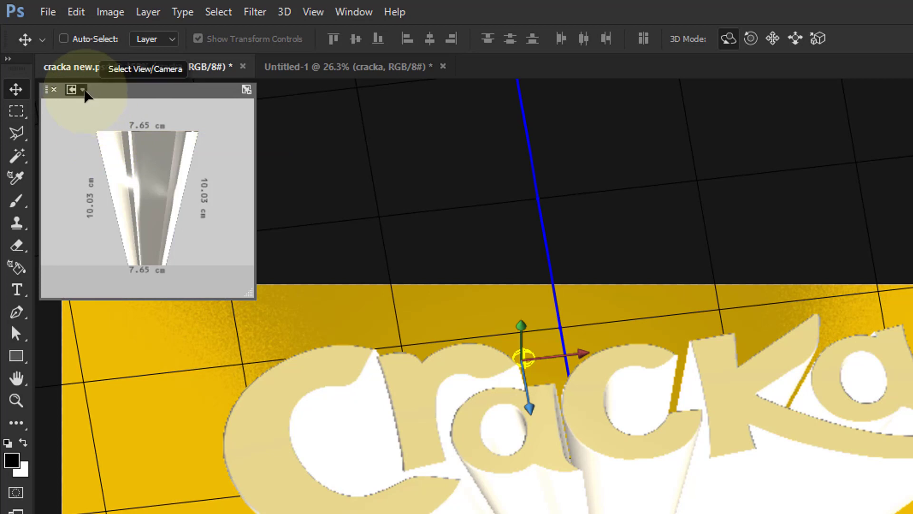
pyautogui.click(74, 90)
pyautogui.click(119, 124)
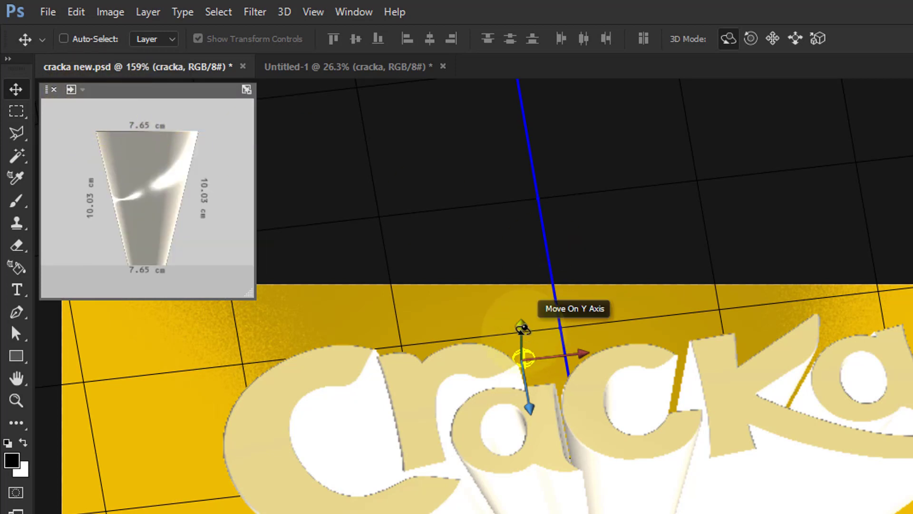
# - Reposition the point light along its axes until it sits beyond the canvas's upper edge, near the blue axis
pyautogui.moveTo(521, 326); pyautogui.dragTo(522, 442)
pyautogui.moveTo(522, 504); pyautogui.dragTo(540, 454)
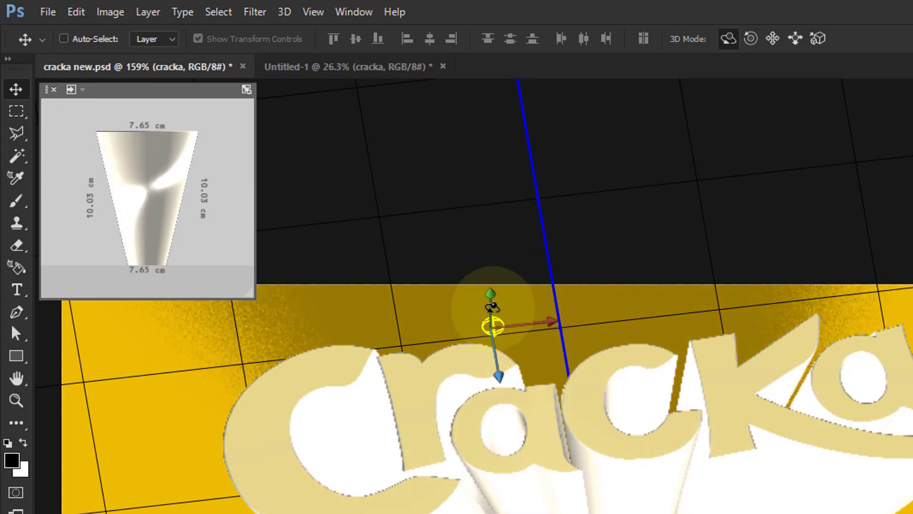
pyautogui.moveTo(492, 304); pyautogui.dragTo(488, 385)
pyautogui.moveTo(420, 332); pyautogui.dragTo(466, 182)
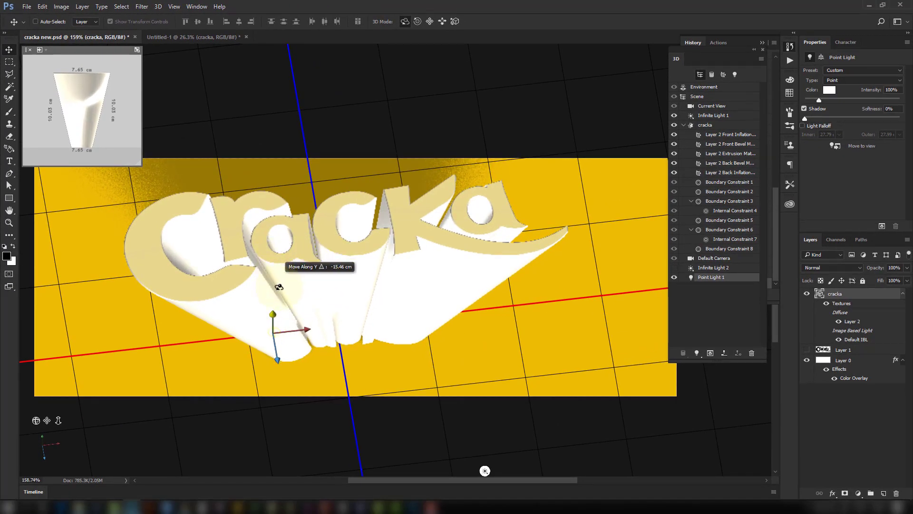
pyautogui.moveTo(301, 118); pyautogui.dragTo(350, 93)
pyautogui.scroll(-6, 330, 142)
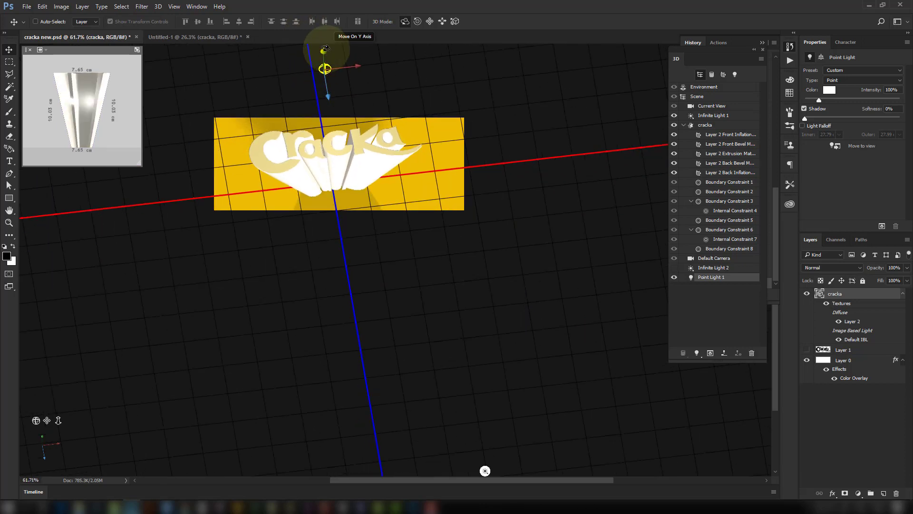
pyautogui.moveTo(325, 48)
pyautogui.mouseDown()
pyautogui.moveTo(323, 83)
pyautogui.moveTo(326, 25)
pyautogui.moveTo(336, 49)
pyautogui.mouseUp()
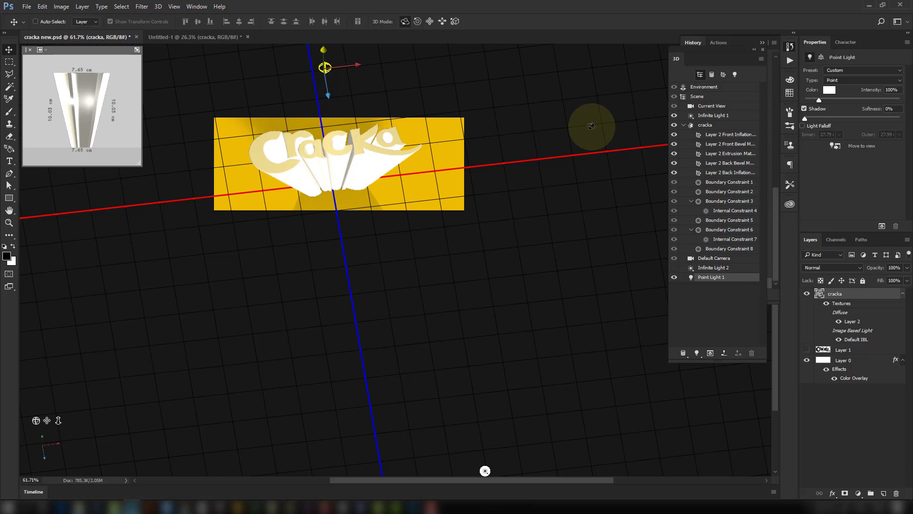
# - Set the point light's shadow softness to 35% and run a partial test render
pyautogui.moveTo(805, 119); pyautogui.dragTo(832, 121)
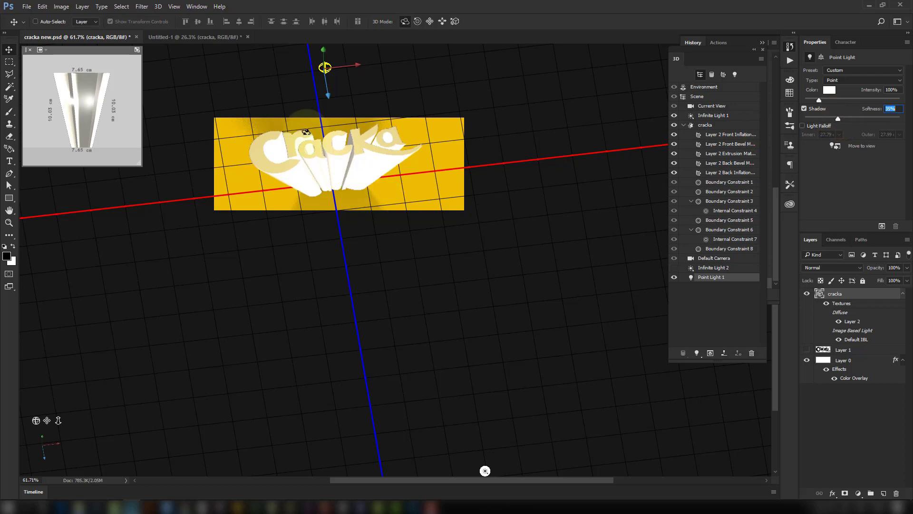
pyautogui.click(882, 226)
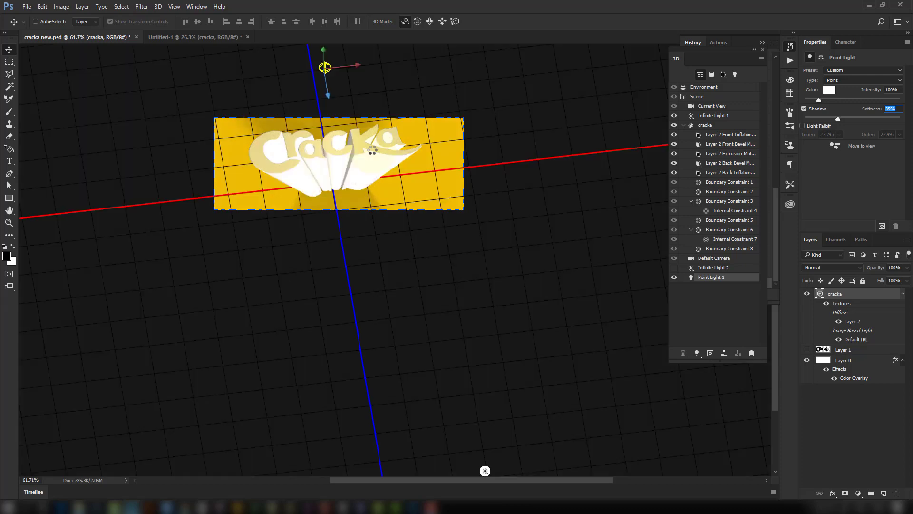
pyautogui.moveTo(296, 158); pyautogui.dragTo(310, 237)
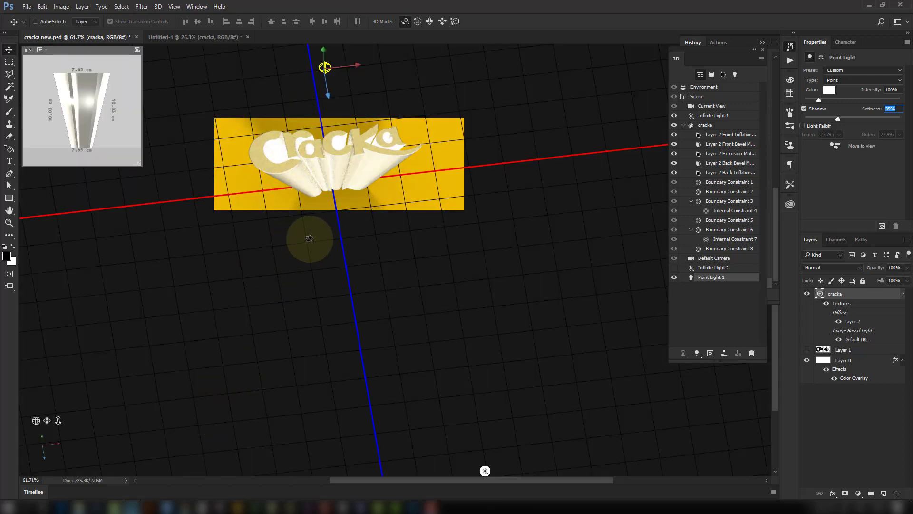
# - Save the current 3D camera position as a new view named "main view"
pyautogui.hotkey('ctrl', '0')
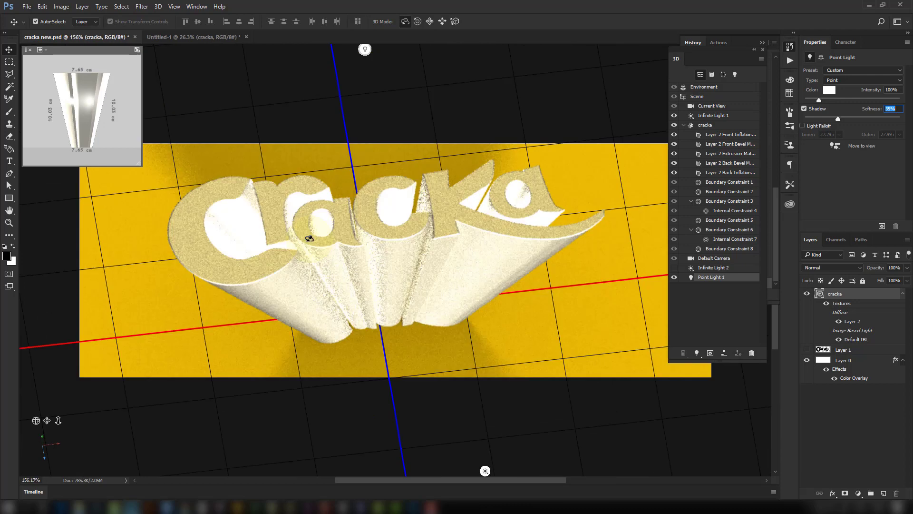
pyautogui.hotkey('ctrl', '1')
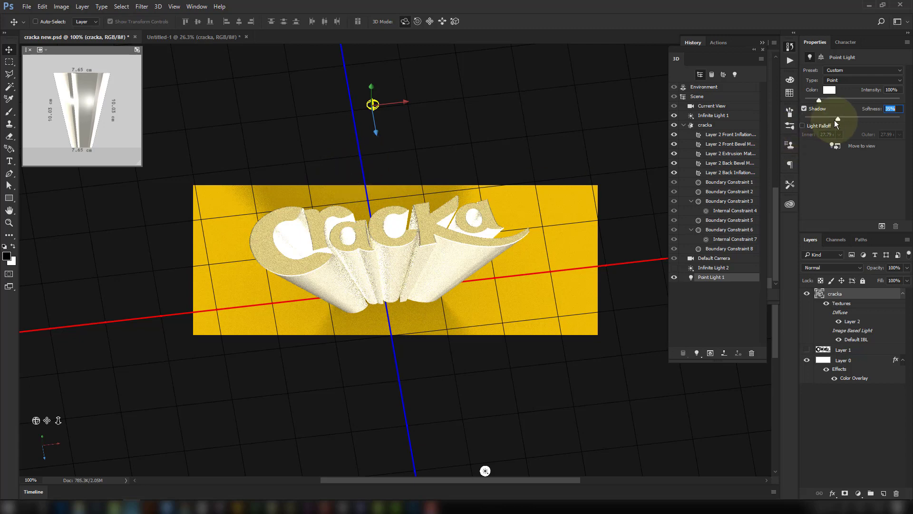
pyautogui.click(714, 108)
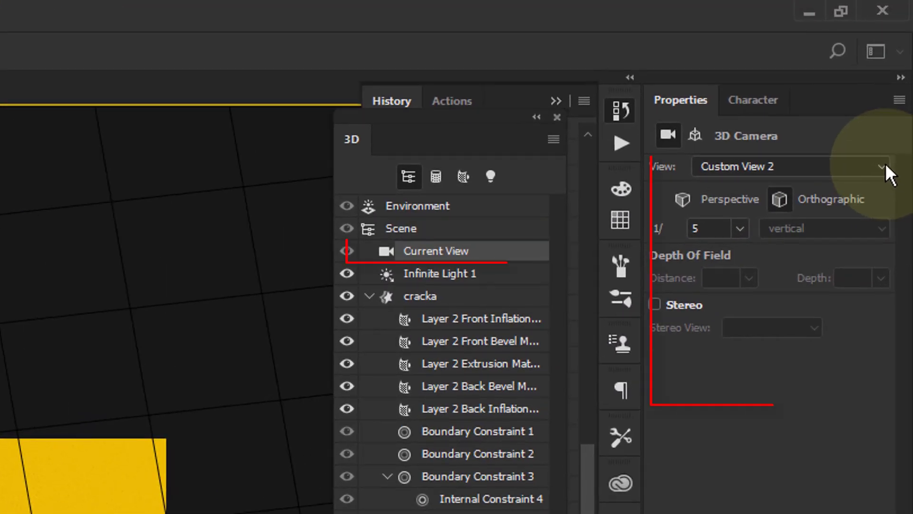
pyautogui.click(884, 166)
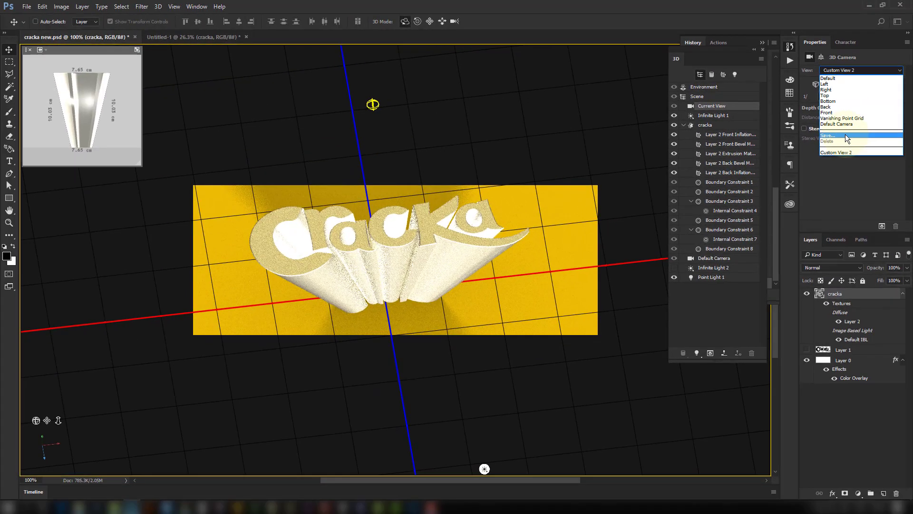
pyautogui.click(755, 317)
pyautogui.write('mai')
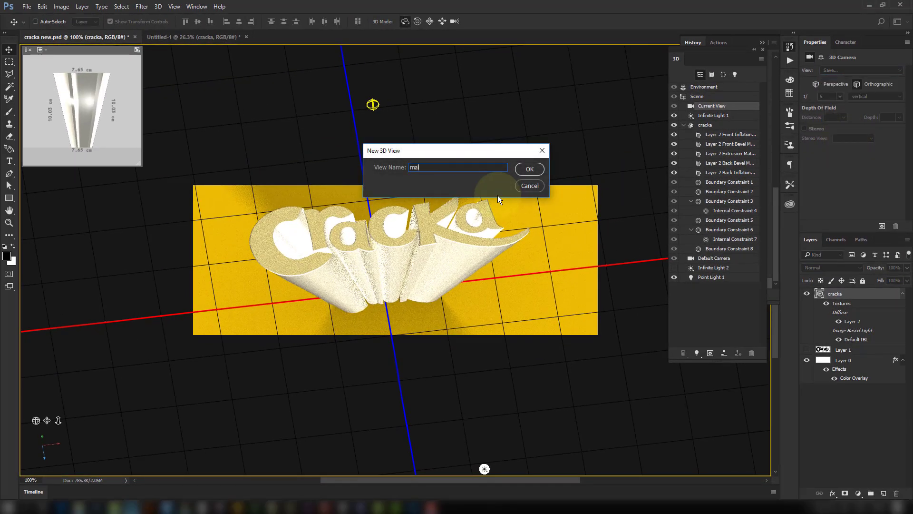
pyautogui.write('n view')
pyautogui.press('Return')
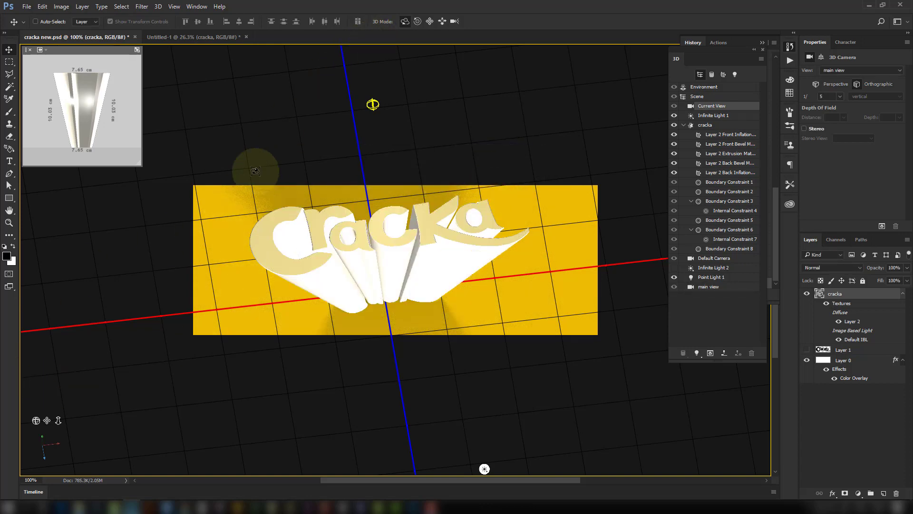
# - Show main view in the secondary view and move the point light closer to the lettering while working from an orbited camera angle
pyautogui.moveTo(211, 214); pyautogui.dragTo(535, 218)
pyautogui.click(273, 344)
pyautogui.moveTo(273, 343); pyautogui.dragTo(321, 302)
pyautogui.click(46, 52)
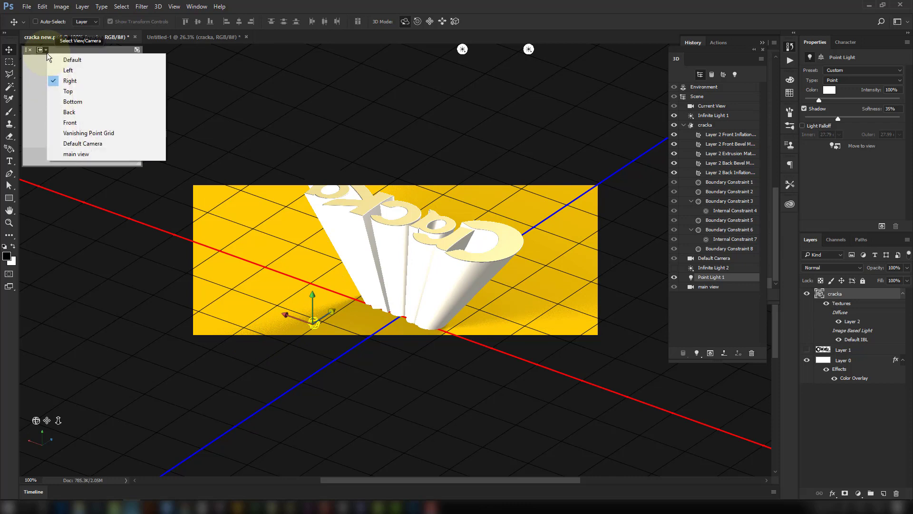
pyautogui.click(76, 154)
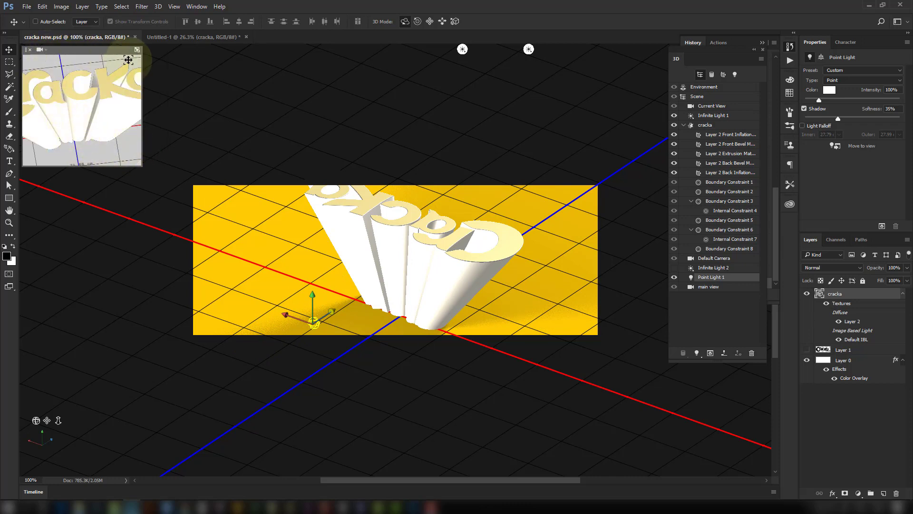
pyautogui.moveTo(62, 79); pyautogui.dragTo(86, 117)
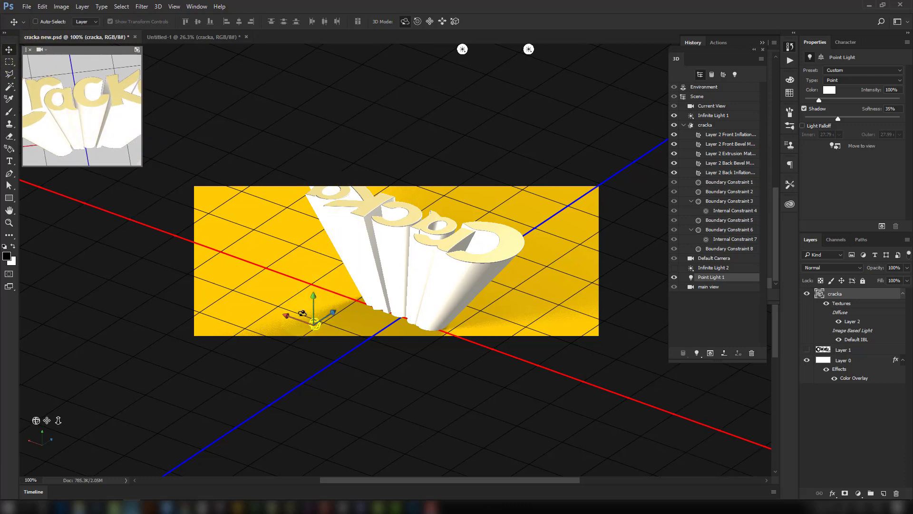
pyautogui.moveTo(332, 312); pyautogui.dragTo(310, 305)
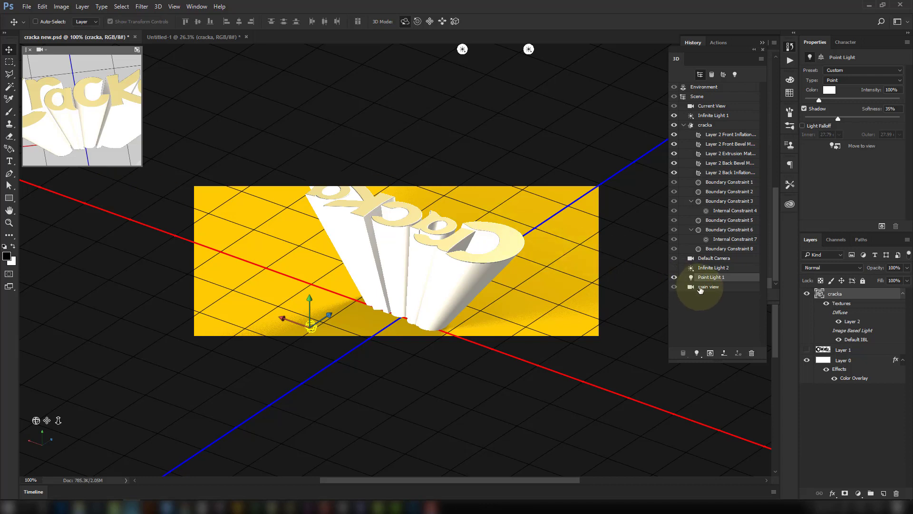
# - Return the Current View camera to the saved main view
pyautogui.click(876, 71)
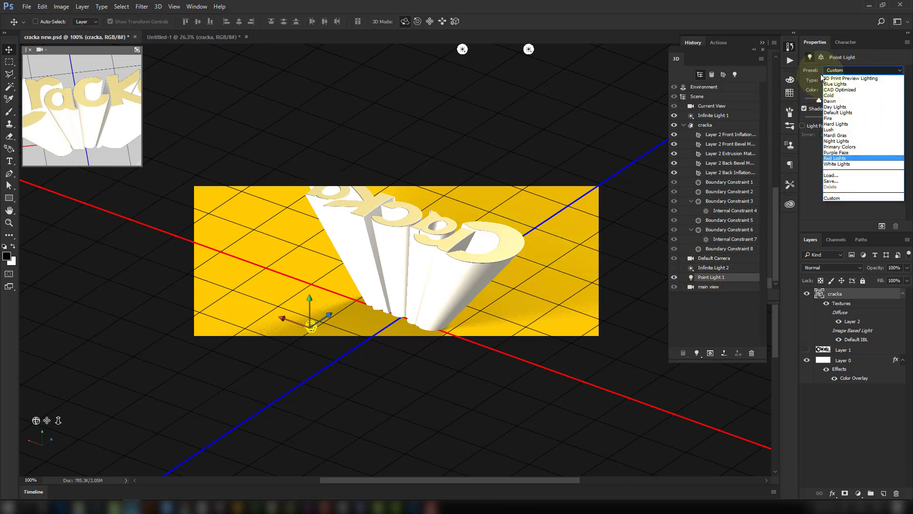
pyautogui.click(709, 100)
pyautogui.click(712, 105)
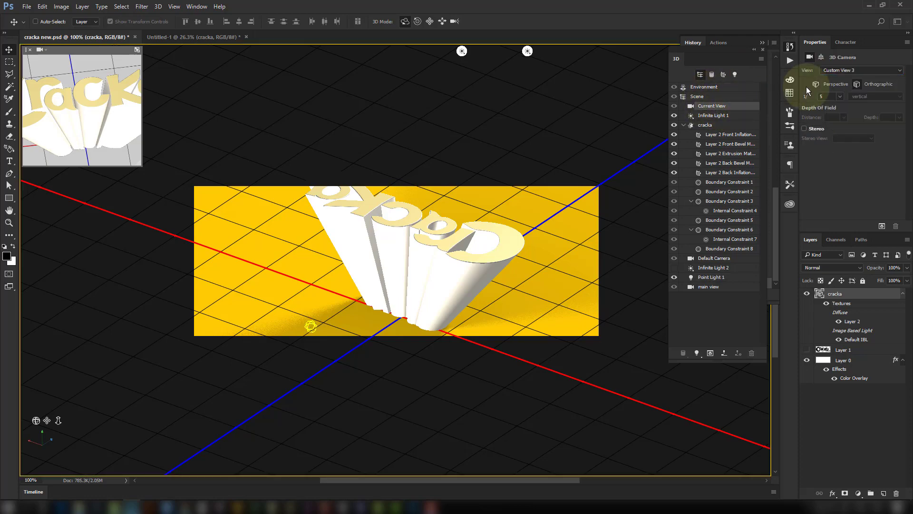
pyautogui.click(848, 71)
pyautogui.click(837, 127)
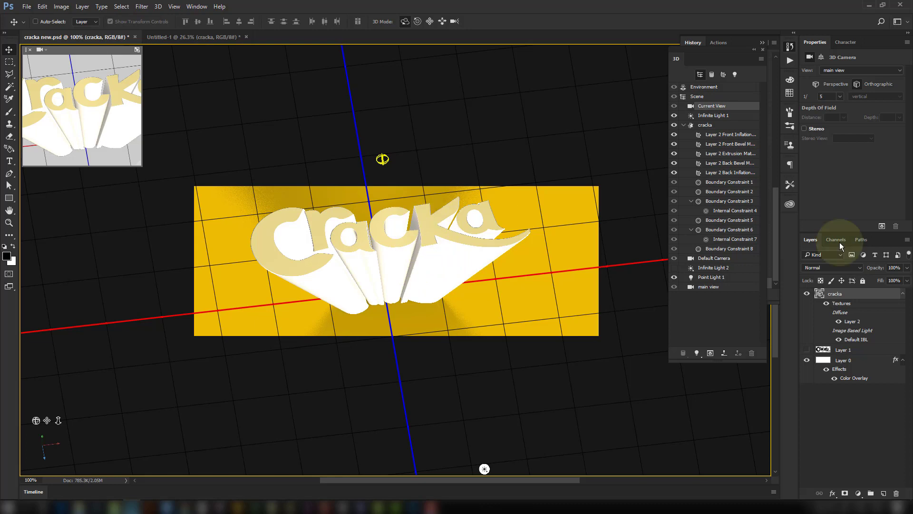
# - Run a partial test render from the main view and turn on Catch Shadows for the cracka mesh
pyautogui.click(883, 227)
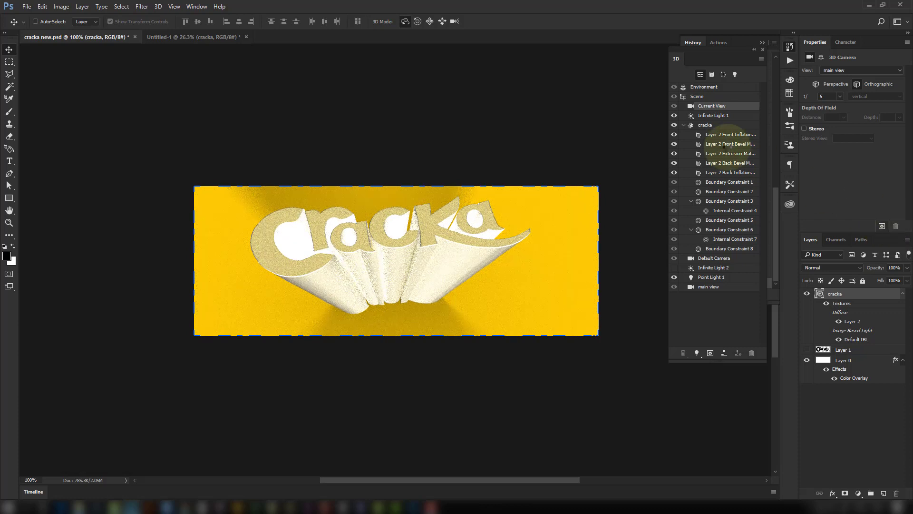
pyautogui.click(320, 265)
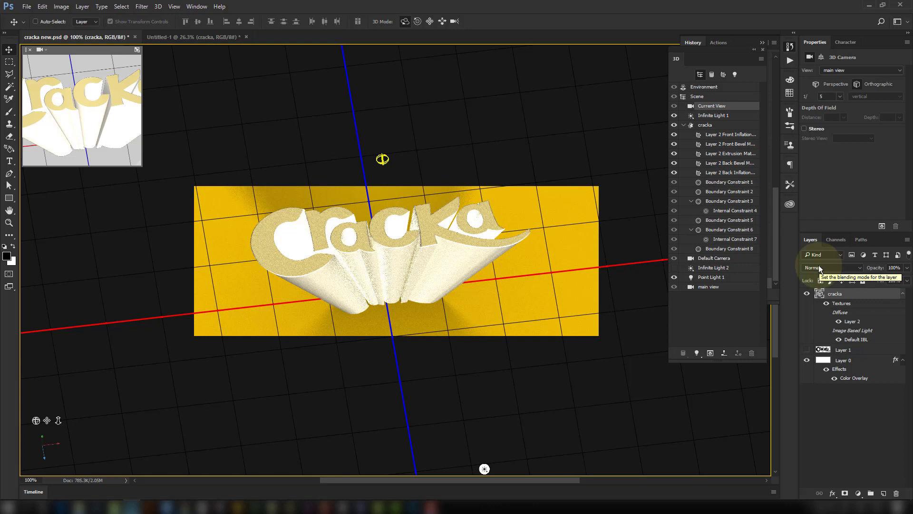
pyautogui.click(709, 124)
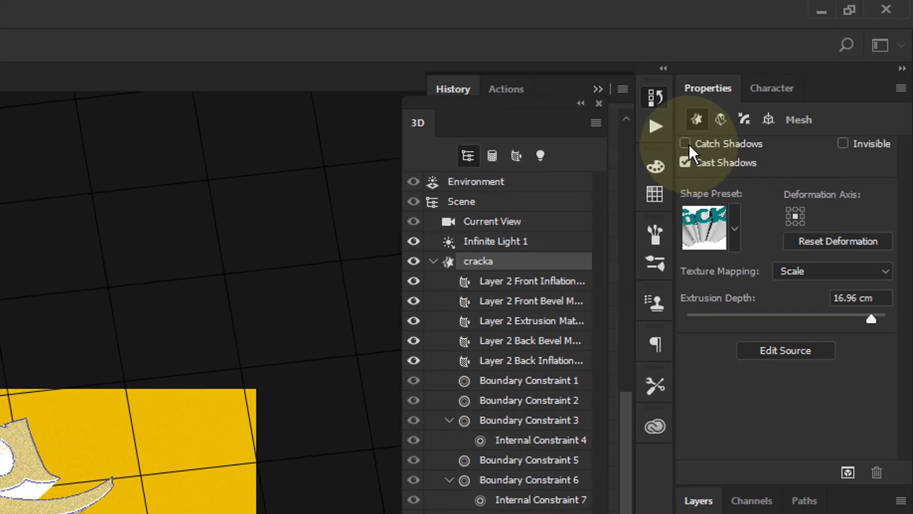
pyautogui.click(687, 144)
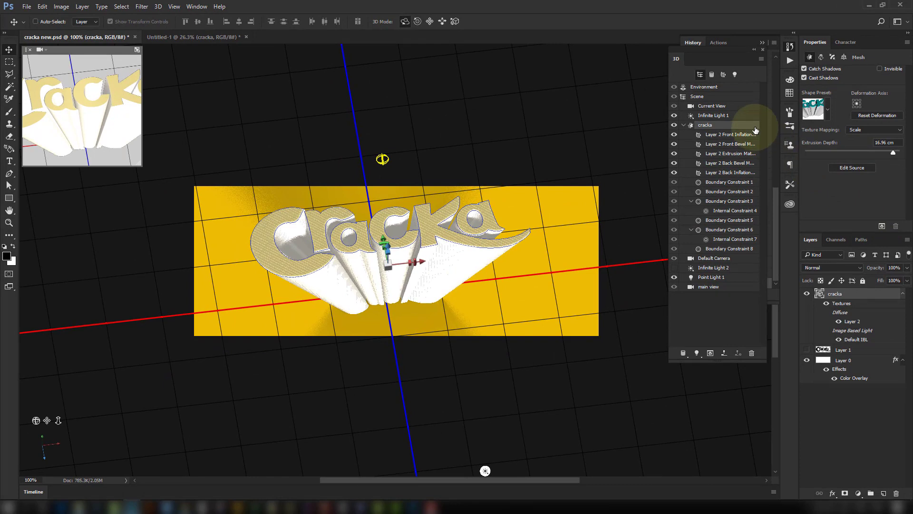
# - Set Infinite Light 1's shadow softness to 50% and run a brief test render
pyautogui.click(729, 117)
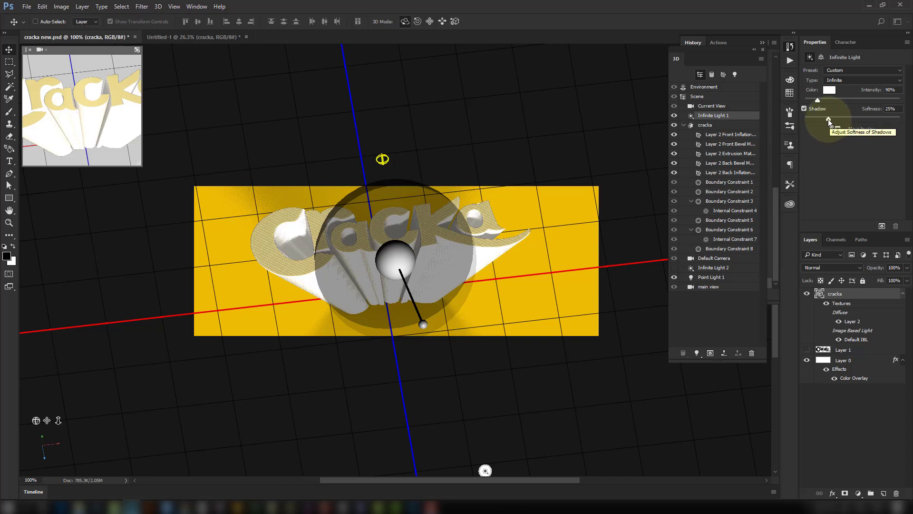
pyautogui.moveTo(828, 119); pyautogui.dragTo(852, 123)
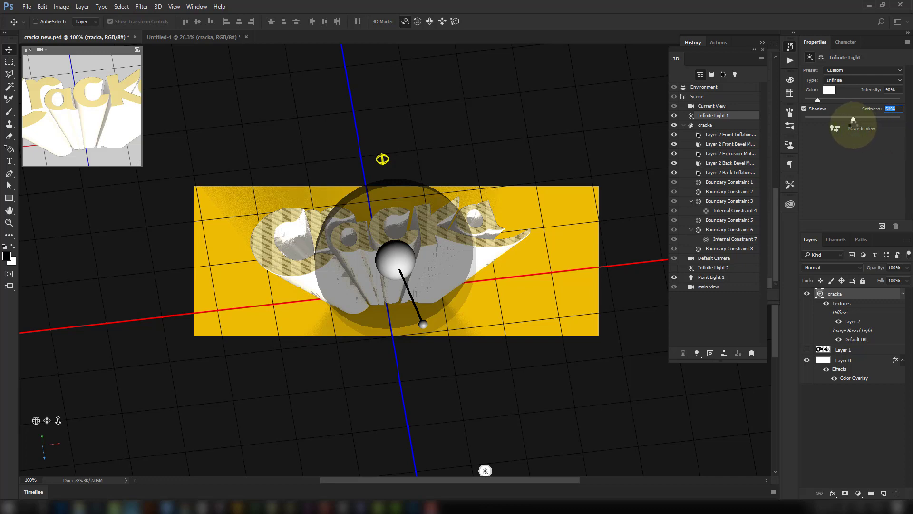
pyautogui.click(881, 226)
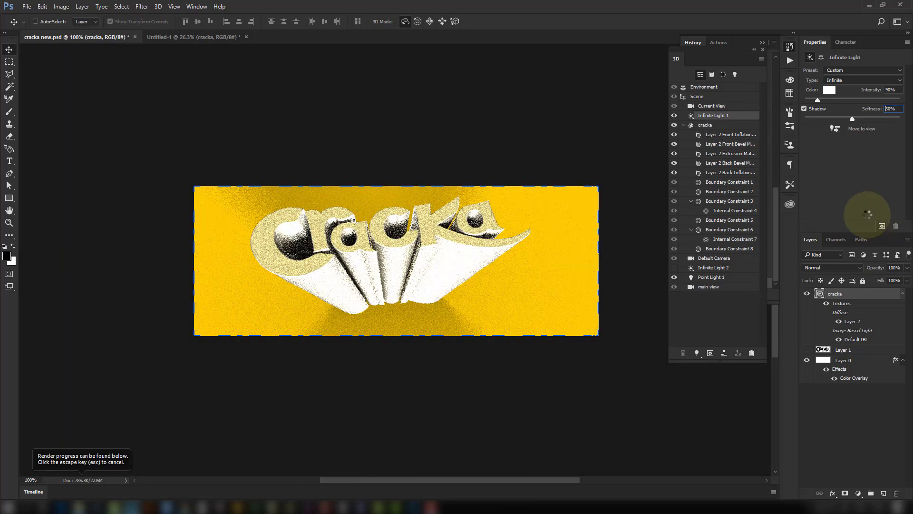
pyautogui.press('Escape')
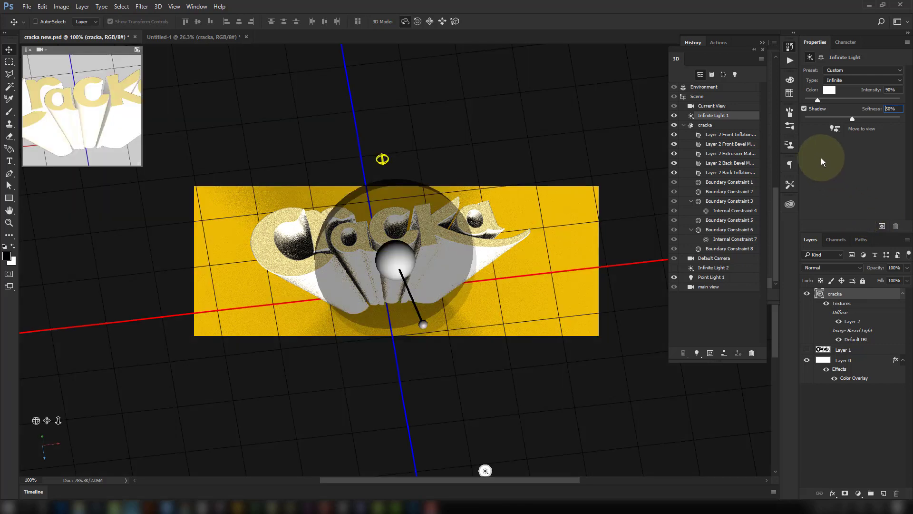
# - Examine the settings of Infinite Light 2 and Point Light 1 and compare the front inflation and extrusion materials
pyautogui.click(715, 269)
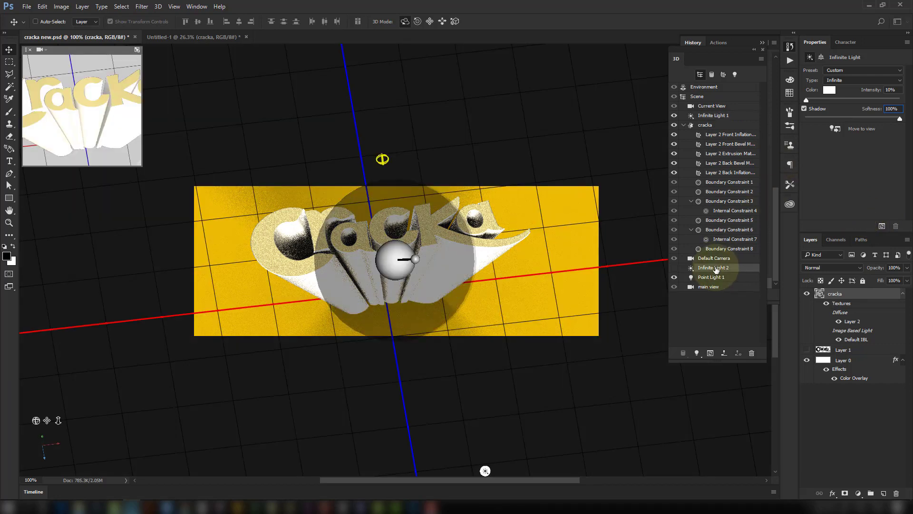
pyautogui.click(709, 277)
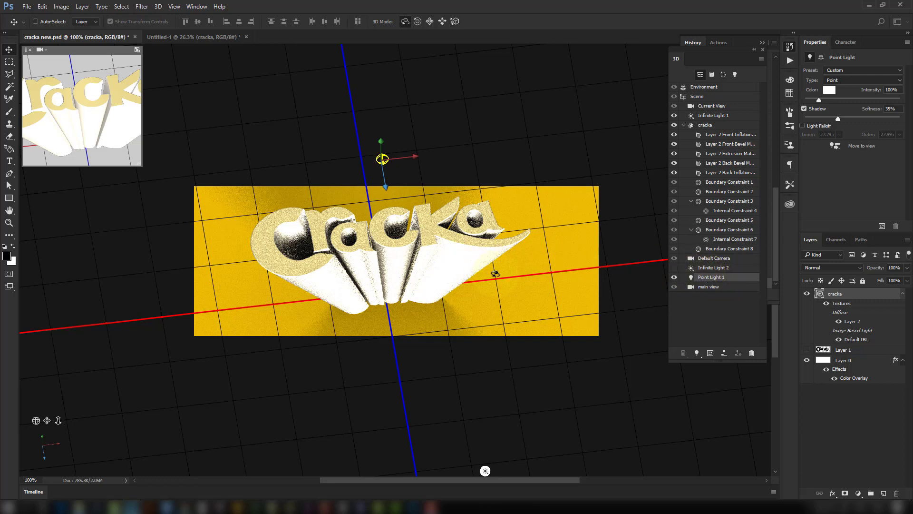
pyautogui.click(462, 268)
pyautogui.click(448, 261)
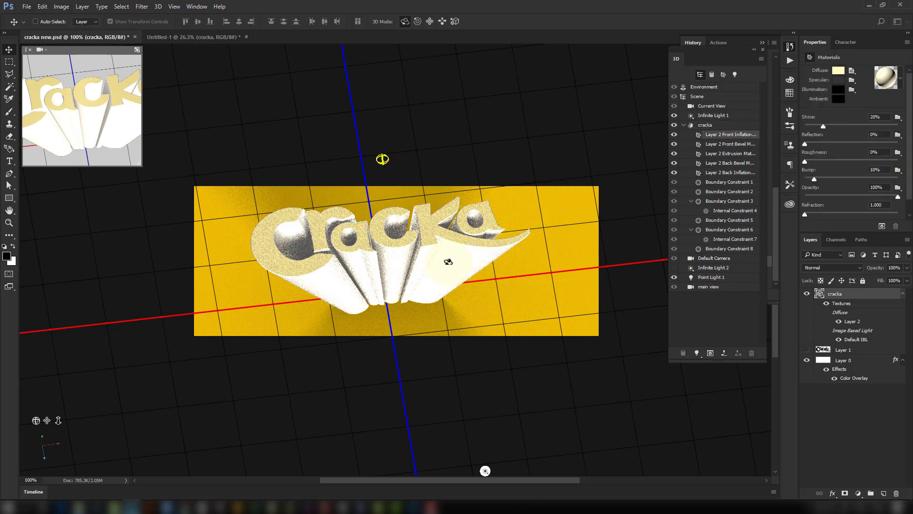
pyautogui.click(448, 265)
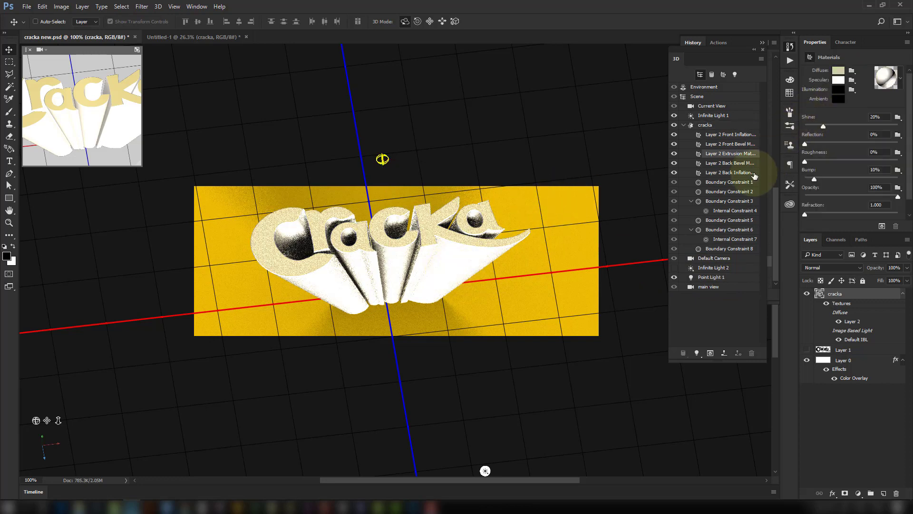
pyautogui.click(735, 136)
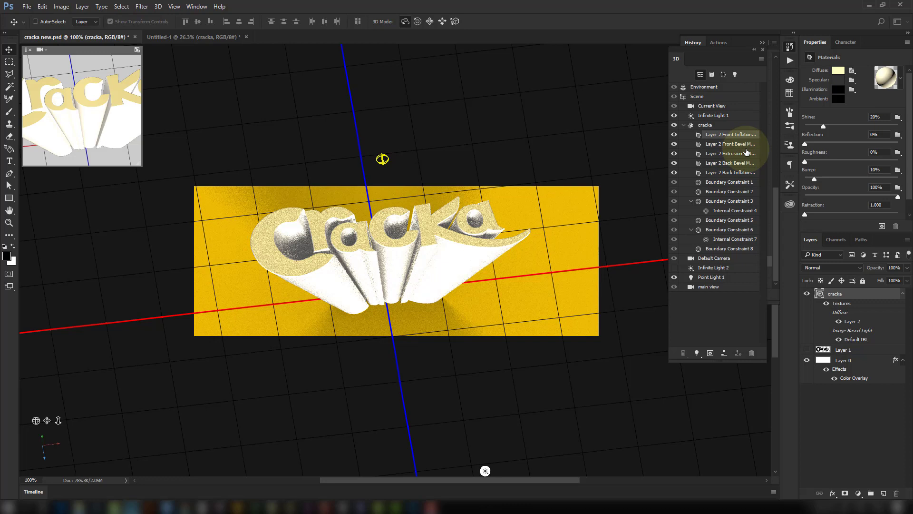
# - Pick a darker color for the Layer 2 Extrusion Material and run a brief test render
pyautogui.click(746, 153)
pyautogui.click(838, 71)
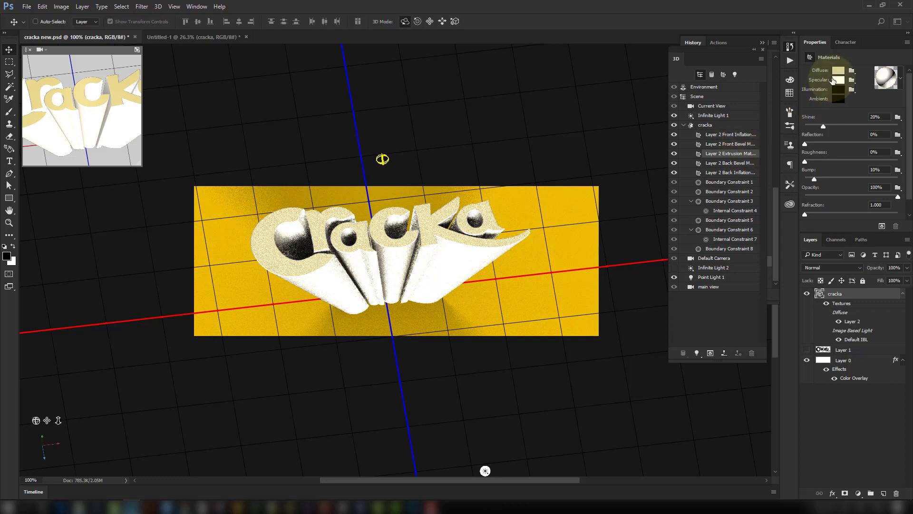
pyautogui.moveTo(552, 386)
pyautogui.mouseDown()
pyautogui.moveTo(577, 375)
pyautogui.moveTo(573, 401)
pyautogui.mouseUp()
pyautogui.click(685, 258)
pyautogui.click(881, 225)
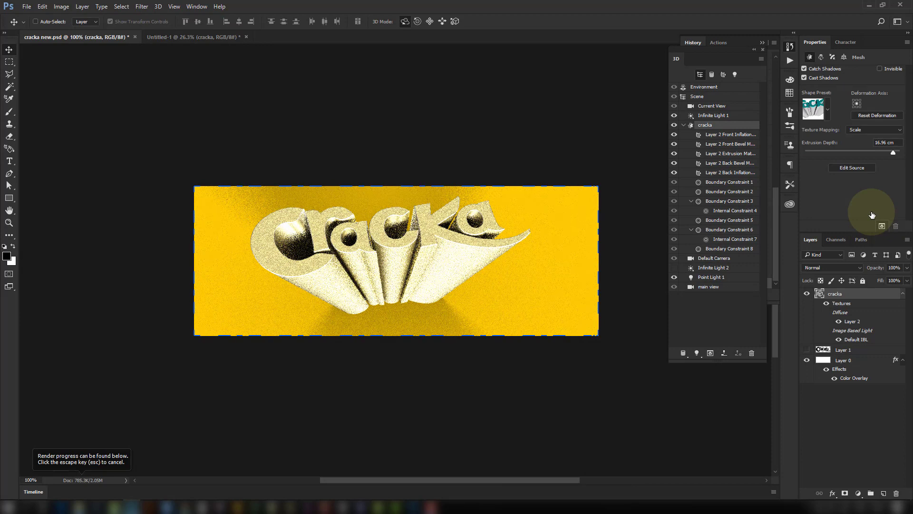
pyautogui.press('Escape')
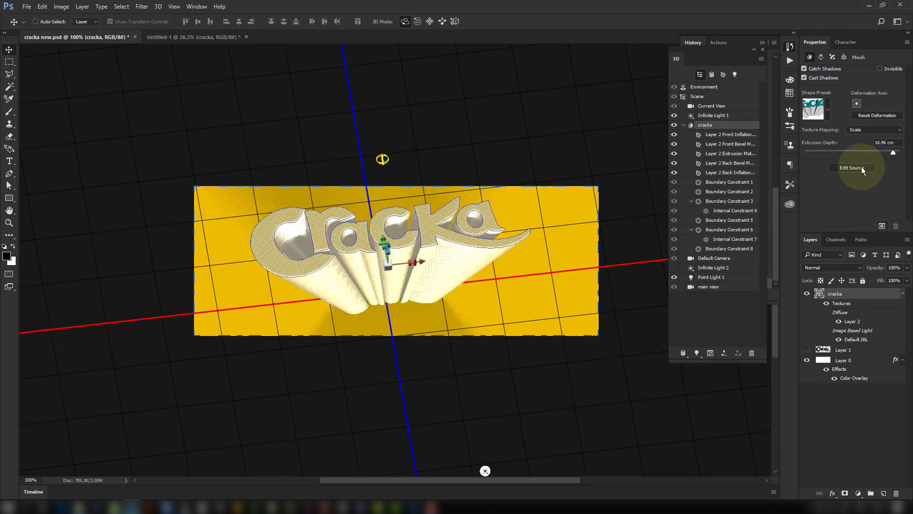
# - Set Infinite Light 1's intensity to 47% and run a partial test render
pyautogui.click(713, 115)
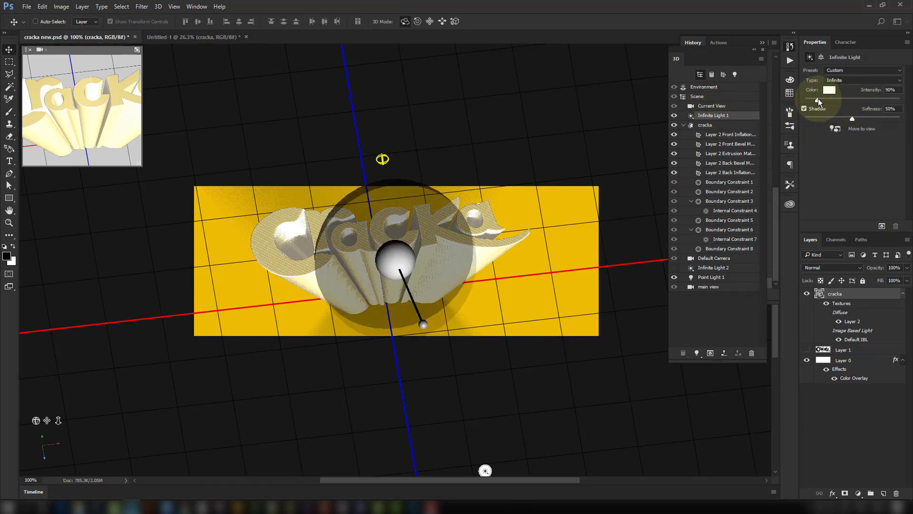
pyautogui.moveTo(818, 99); pyautogui.dragTo(811, 98)
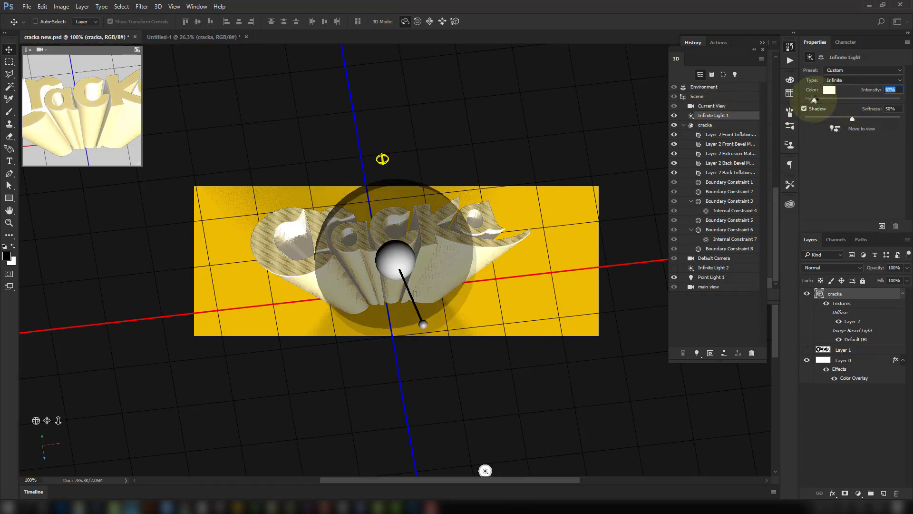
pyautogui.click(882, 227)
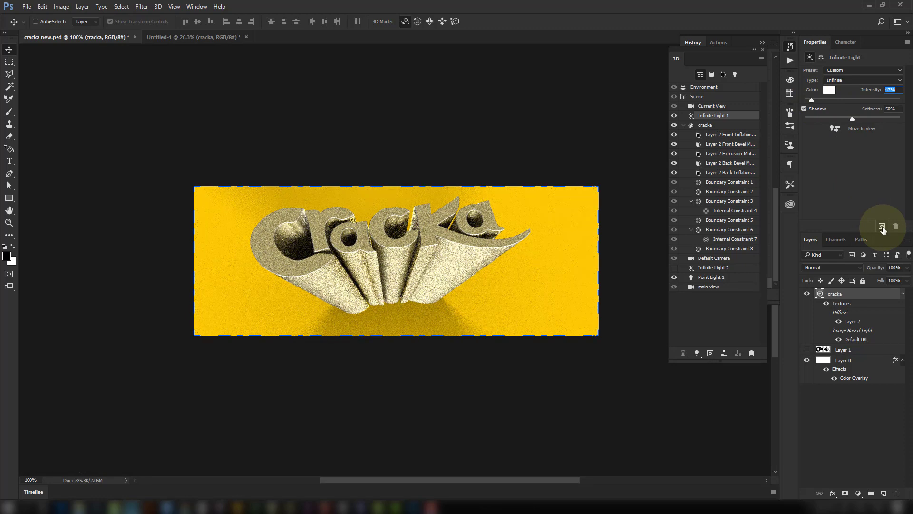
pyautogui.click(882, 227)
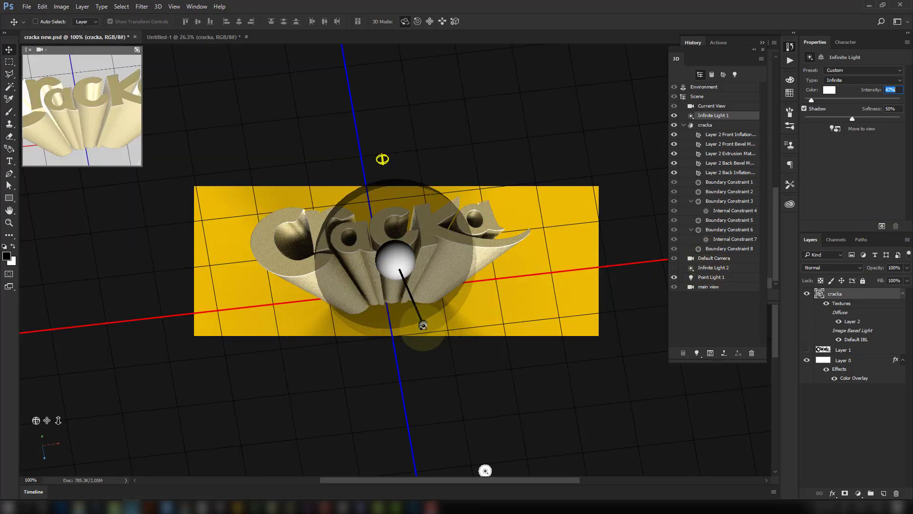
# - Re-aim Infinite Light 1 so it shines from above the canvas onto the letter fronts, and start a test render
pyautogui.moveTo(485, 471)
pyautogui.mouseDown()
pyautogui.moveTo(523, 505)
pyautogui.moveTo(636, 467)
pyautogui.moveTo(766, 400)
pyautogui.moveTo(458, 49)
pyautogui.moveTo(434, 49)
pyautogui.mouseUp()
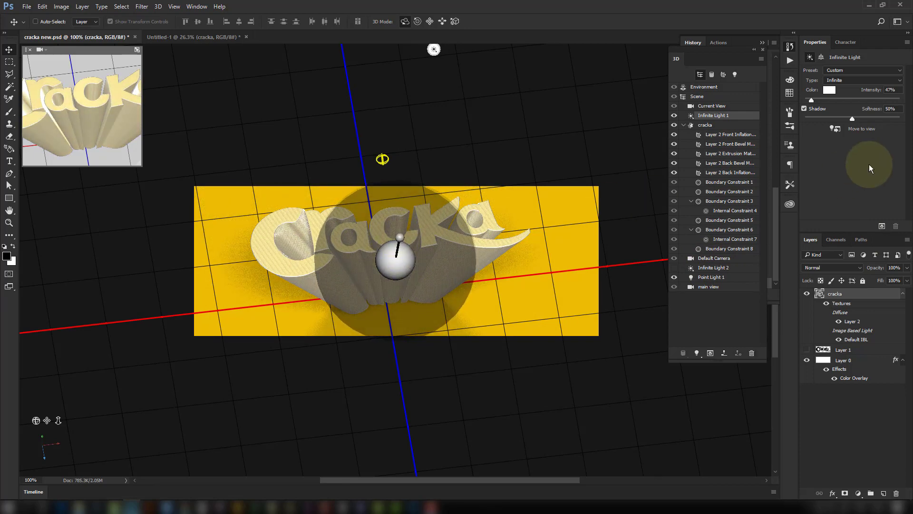
pyautogui.click(882, 225)
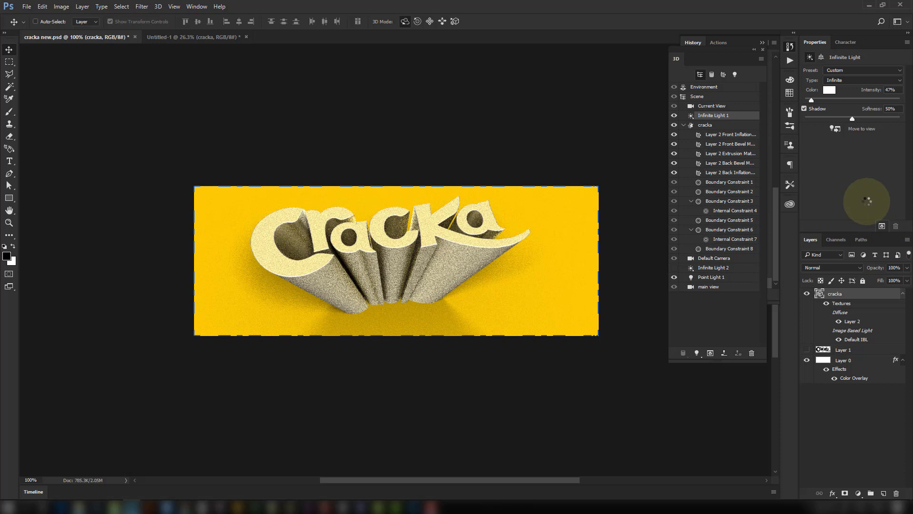
# - Lighten the Layer 2 Extrusion Material's diffuse color to RGB 213, 190, 103 and run a test render
pyautogui.click(739, 154)
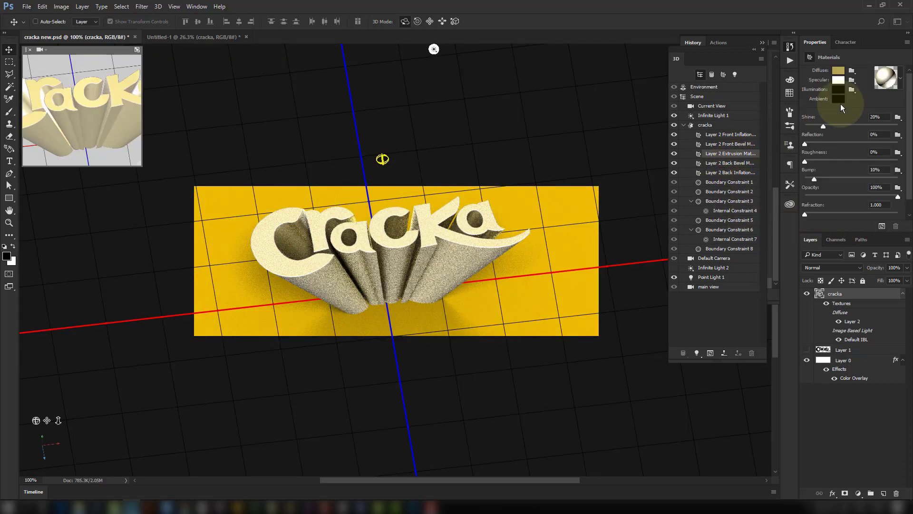
pyautogui.click(838, 70)
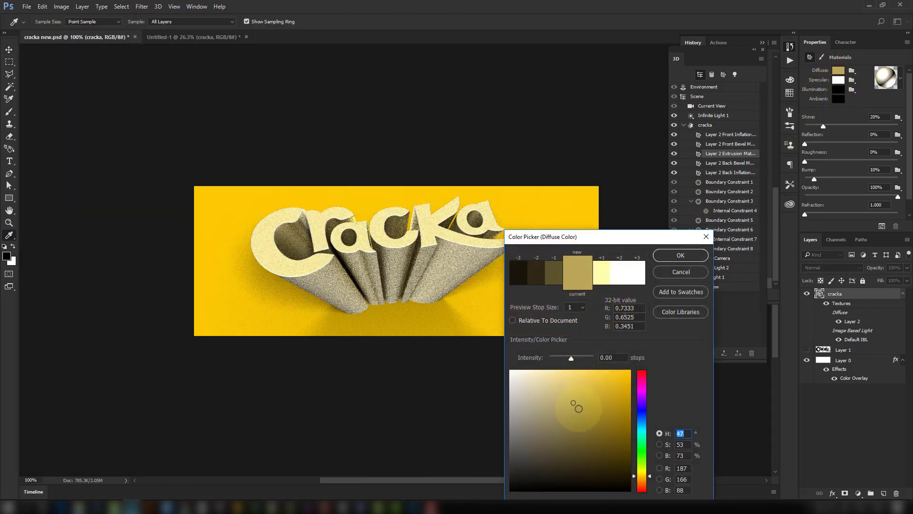
pyautogui.moveTo(573, 402); pyautogui.dragTo(573, 389)
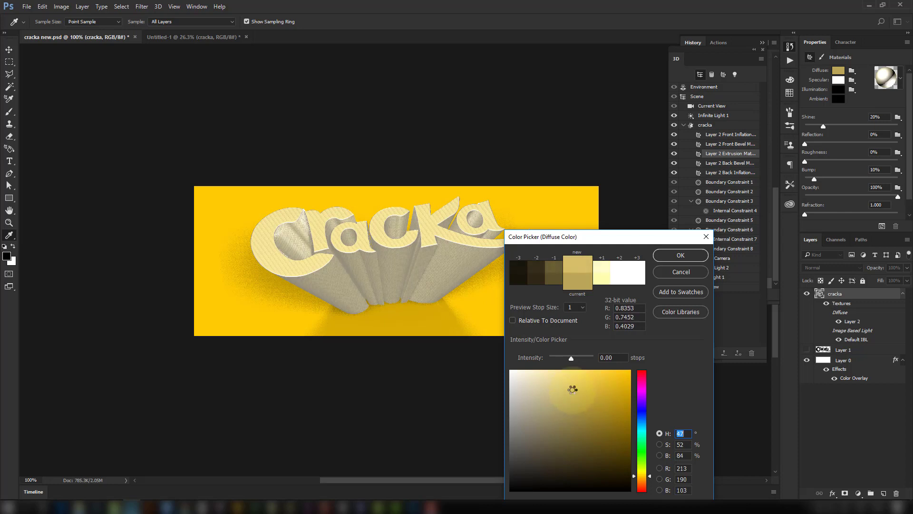
pyautogui.click(697, 255)
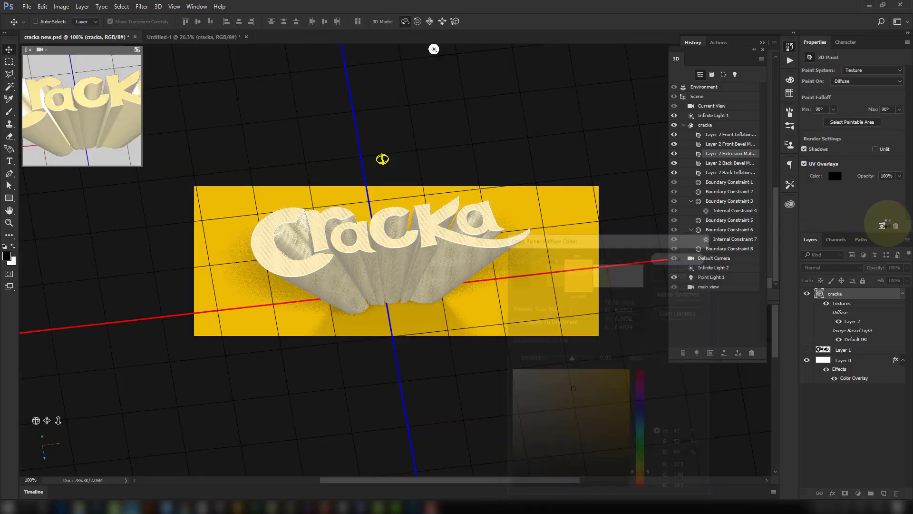
pyautogui.click(882, 227)
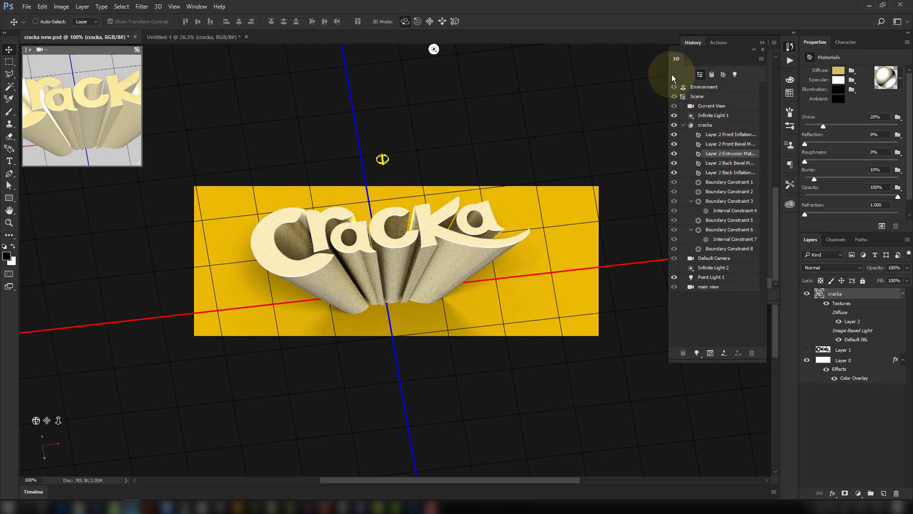
# - Remove the diffuse texture from the Layer 2 Front Inflation Material and run a test render
pyautogui.moveTo(678, 61); pyautogui.dragTo(93, 187)
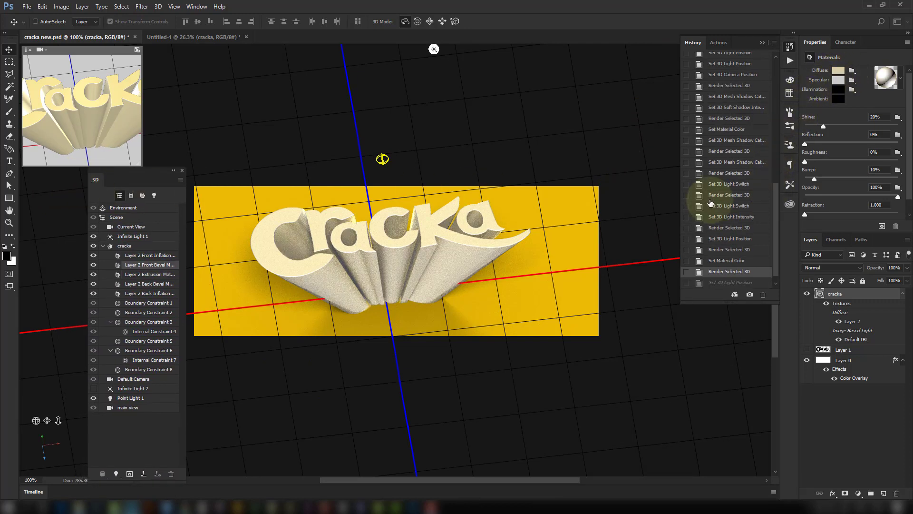
pyautogui.click(420, 236)
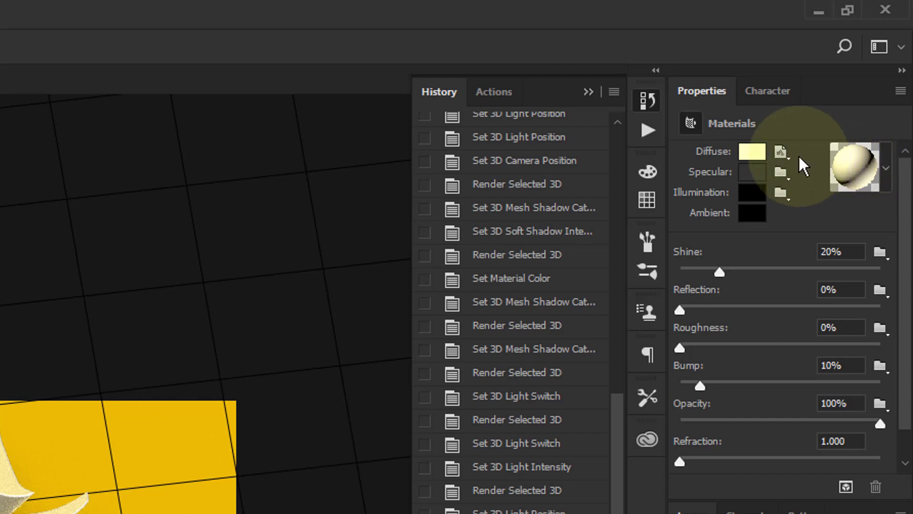
pyautogui.click(780, 152)
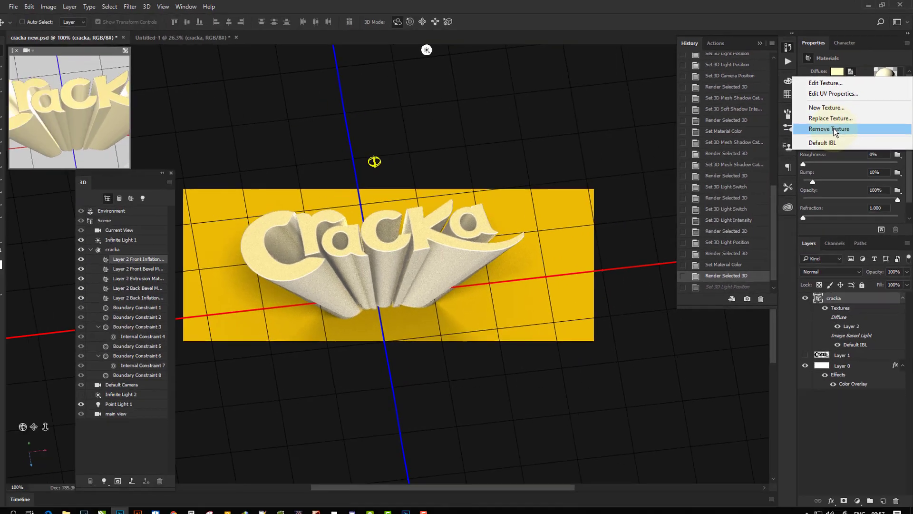
pyautogui.click(756, 274)
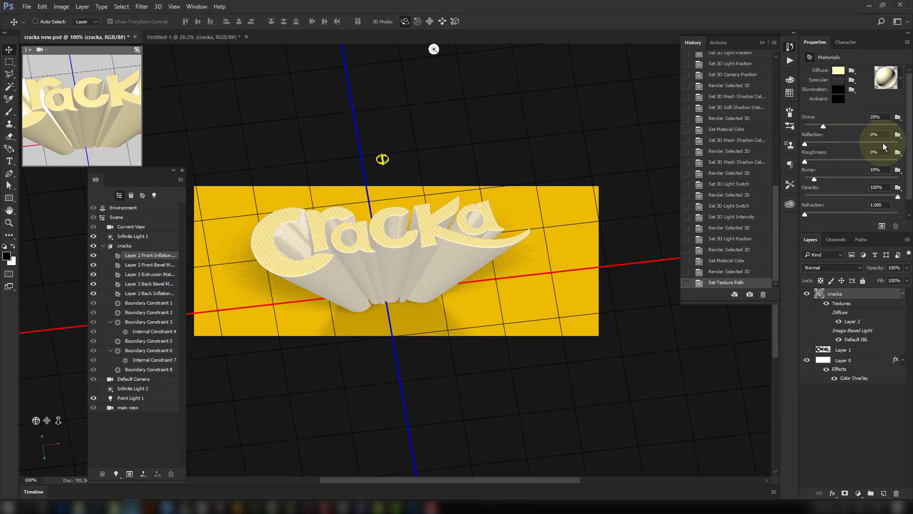
pyautogui.click(883, 225)
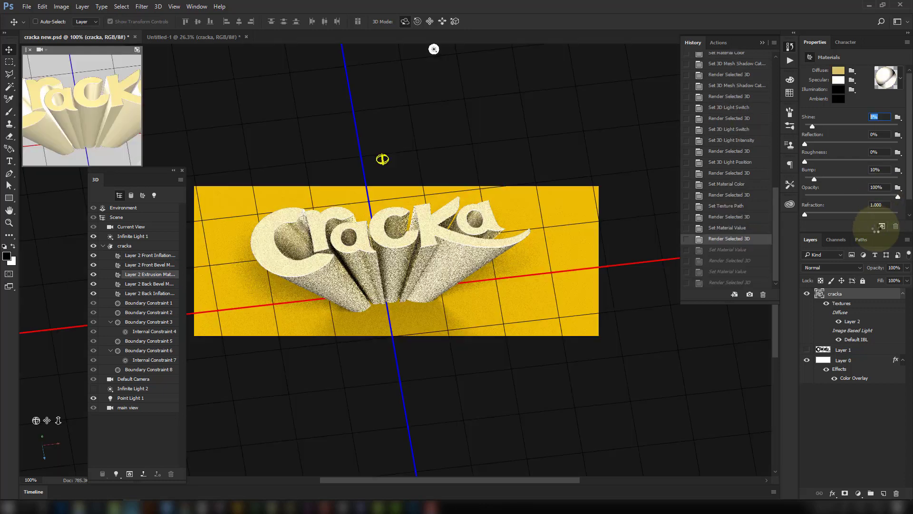
# - Set the Layer 2 Extrusion Material's shine to 10% and its bump to 0%
pyautogui.write('10')
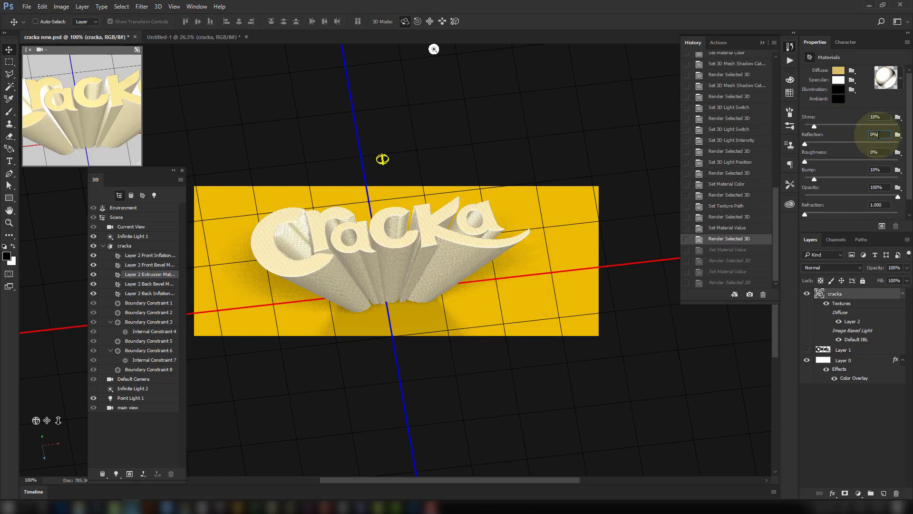
pyautogui.click(880, 152)
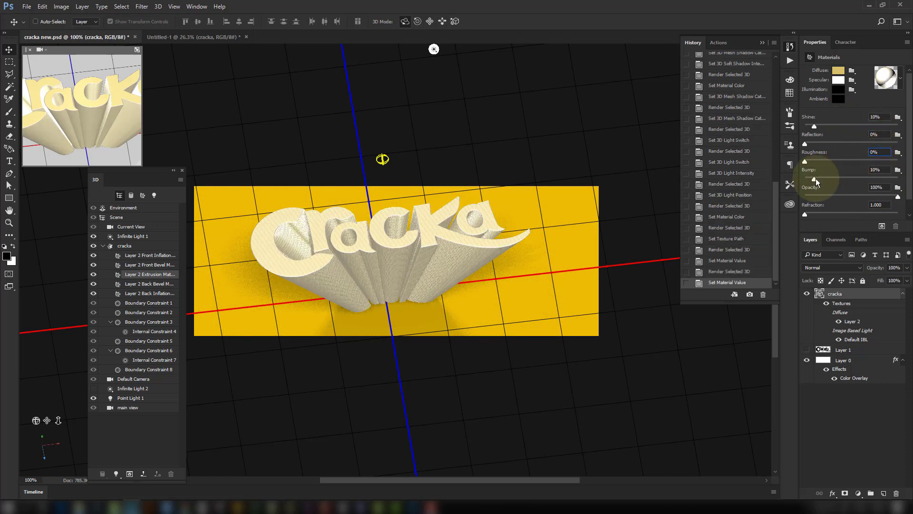
pyautogui.moveTo(814, 179); pyautogui.dragTo(803, 179)
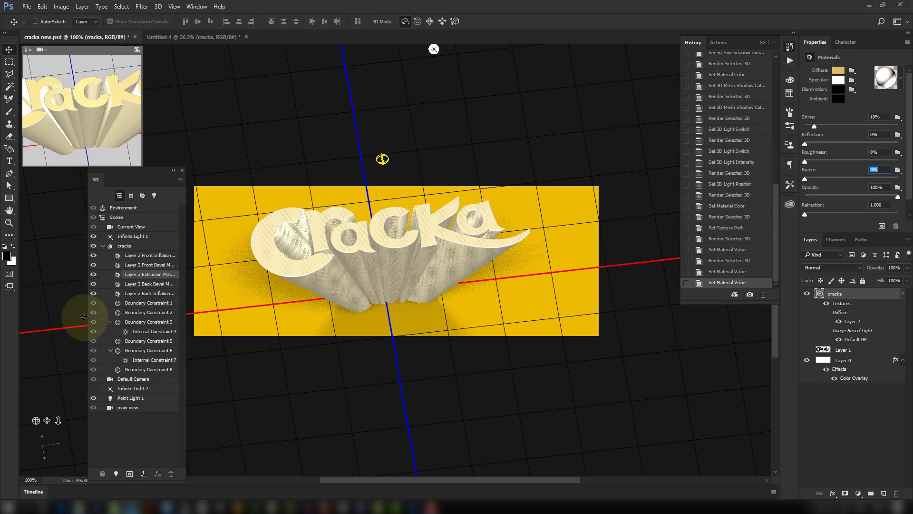
# - Set the bump of all five Layer 2 materials together to 0% and render the lettering
pyautogui.click(145, 254)
pyautogui.keyDown('shift'); pyautogui.click(148, 293); pyautogui.keyUp('shift')
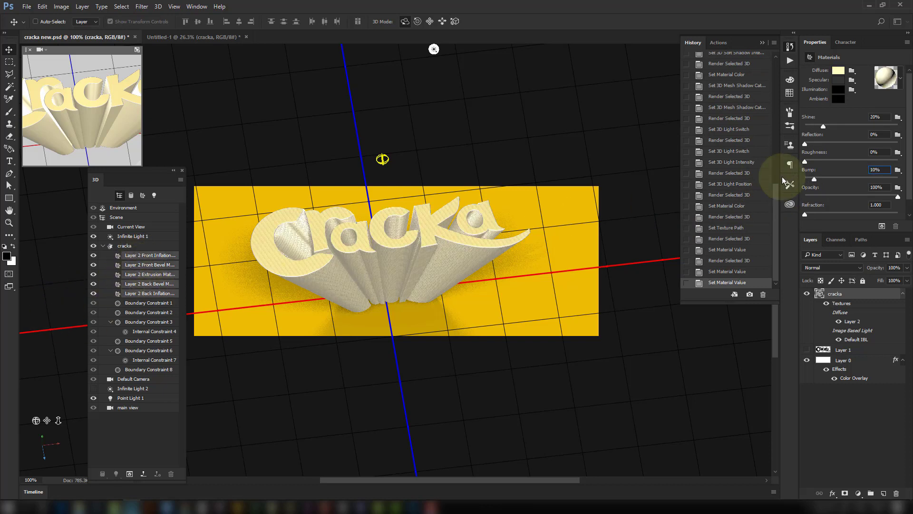
pyautogui.moveTo(814, 178); pyautogui.dragTo(763, 185)
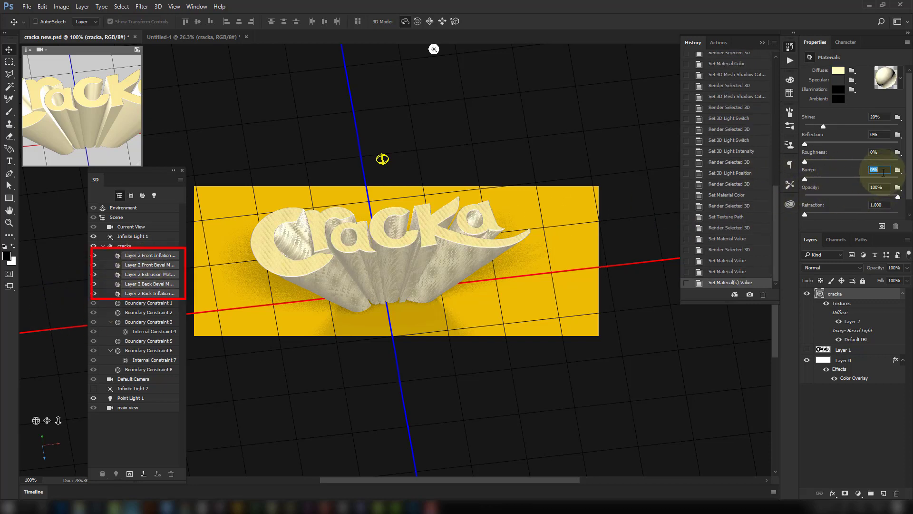
pyautogui.click(882, 152)
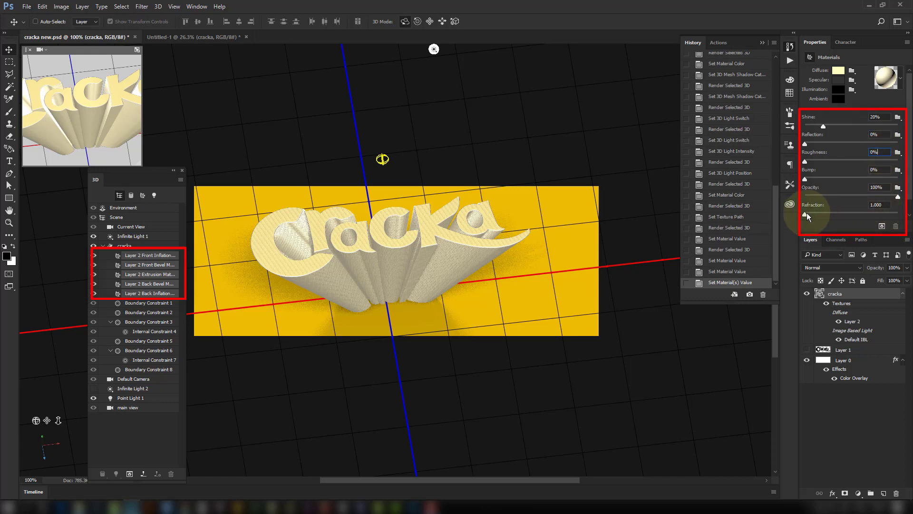
pyautogui.click(881, 226)
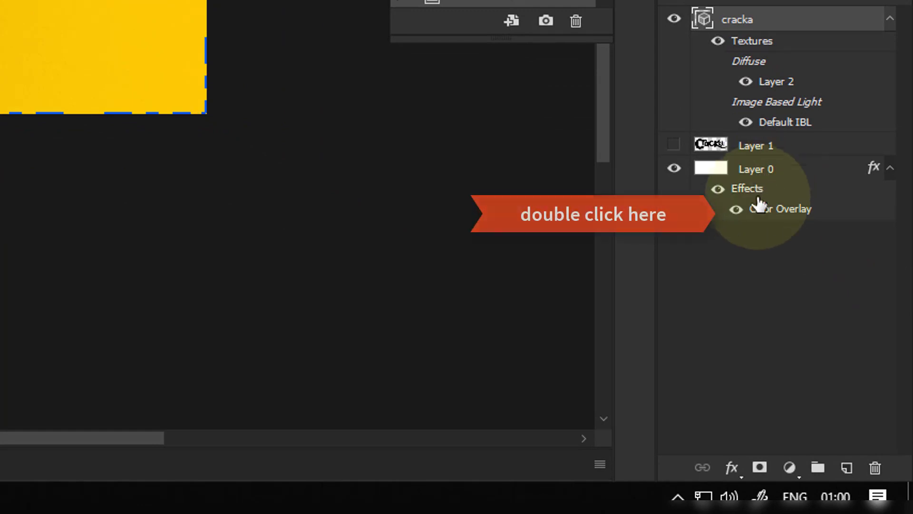
# - Change Layer 0's Color Overlay to the orange #ffb400
pyautogui.doubleClick(759, 211)
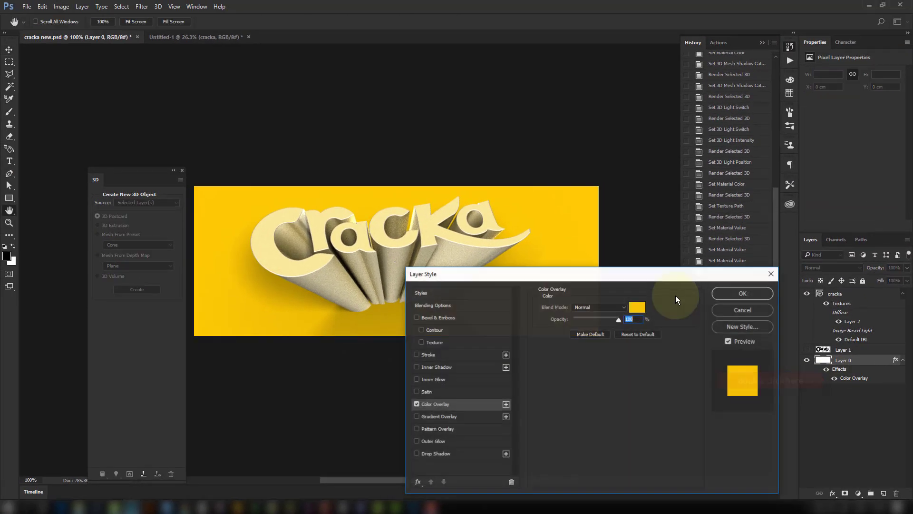
pyautogui.click(635, 306)
pyautogui.doubleClick(731, 375)
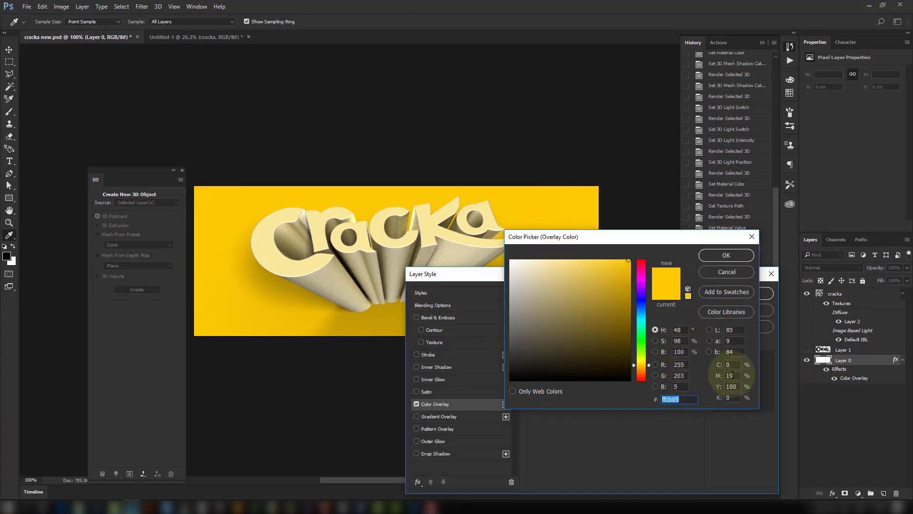
pyautogui.write('30')
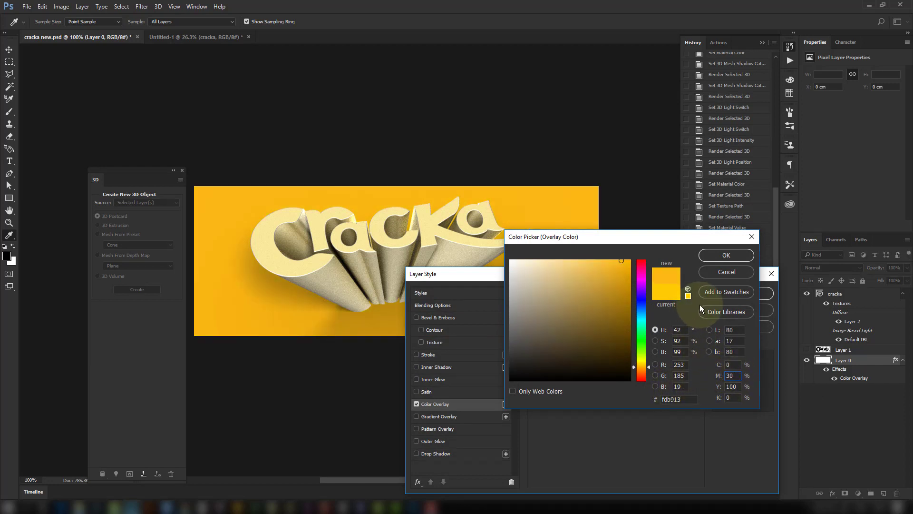
pyautogui.moveTo(618, 257); pyautogui.dragTo(638, 256)
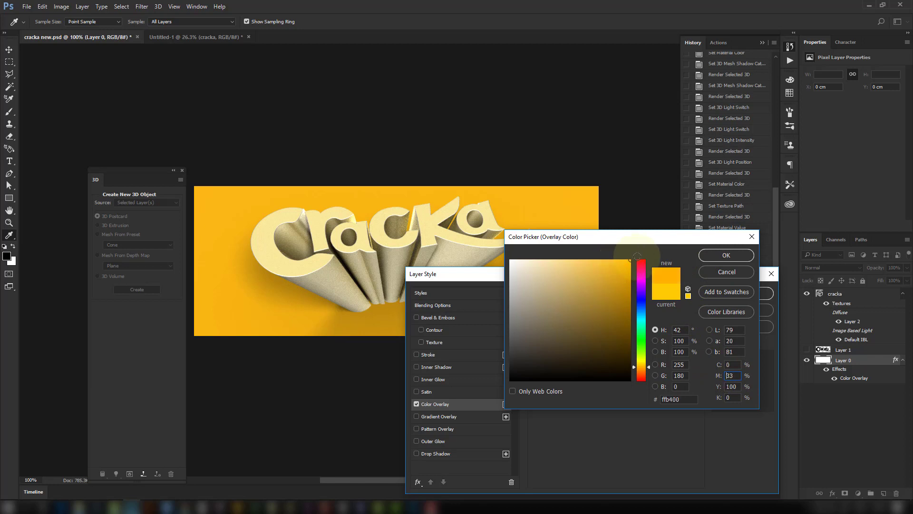
pyautogui.click(727, 254)
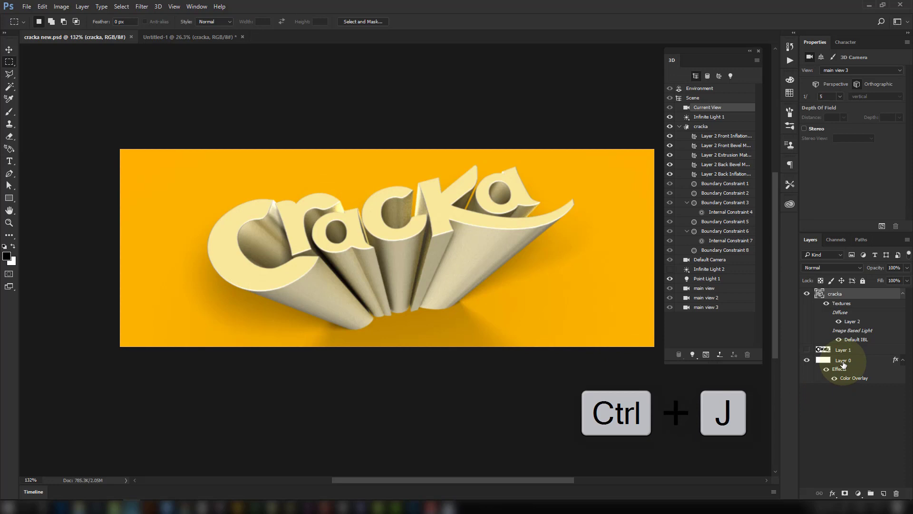
# - Duplicate Layer 0 and turn the copy into a 3D extrusion
pyautogui.click(843, 361)
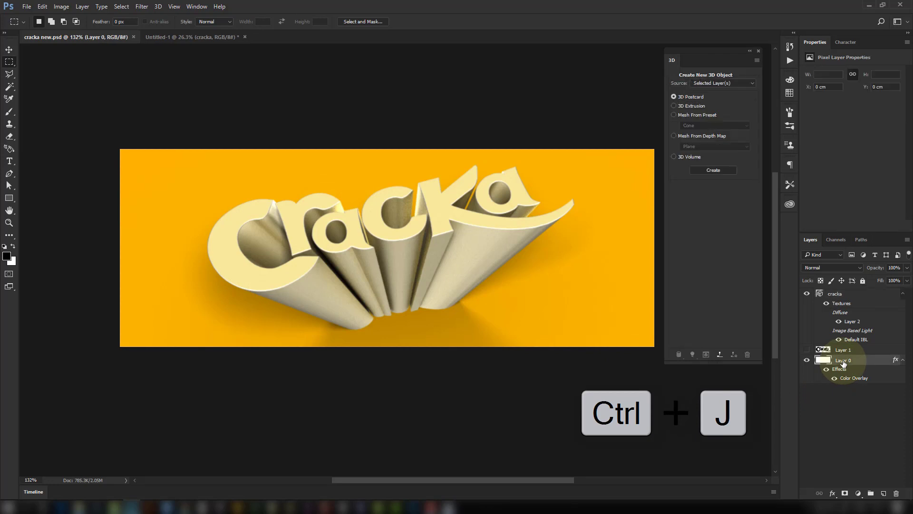
pyautogui.hotkey('ctrl', 'j')
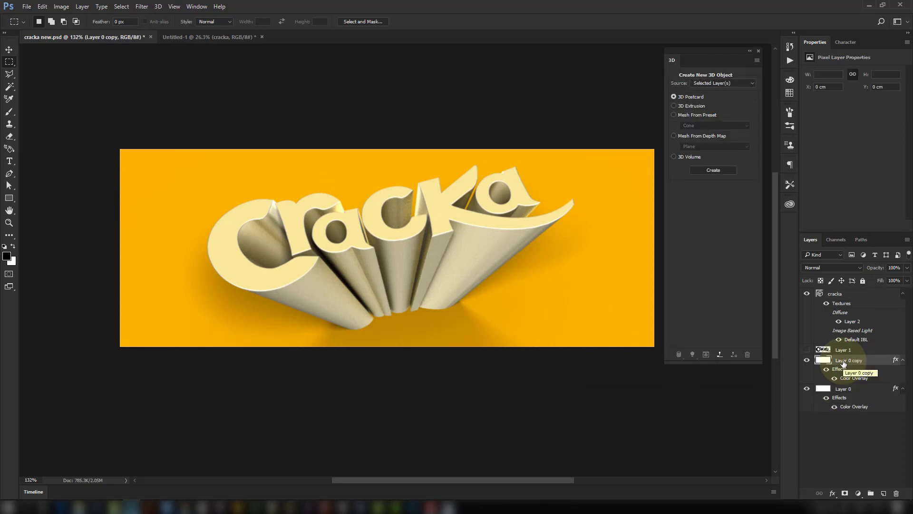
pyautogui.rightClick(843, 362)
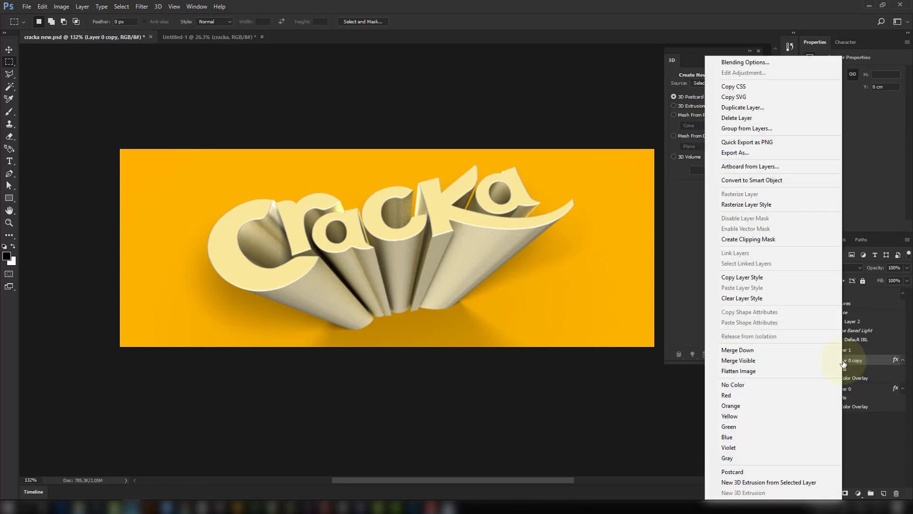
pyautogui.click(793, 481)
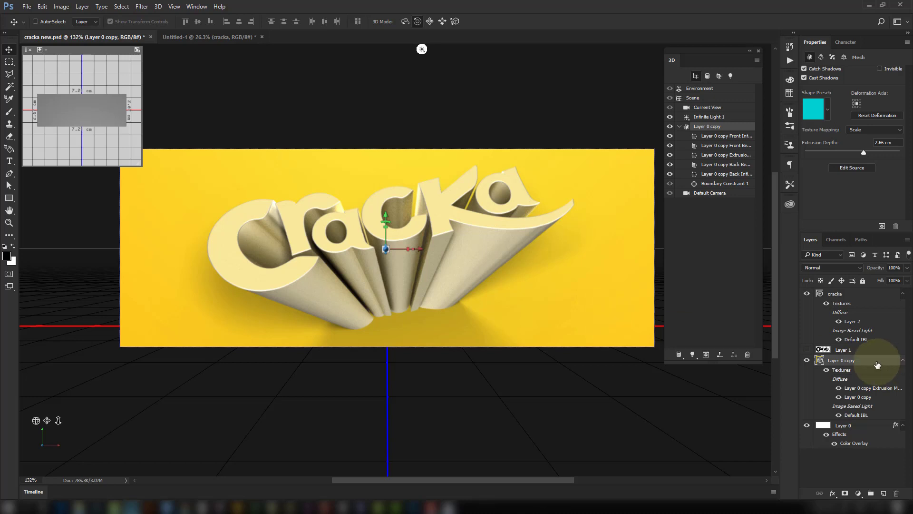
# - Combine the extruded Layer 0 copy with the cracka 3D layer and rename its mesh water
pyautogui.moveTo(876, 363); pyautogui.dragTo(878, 297)
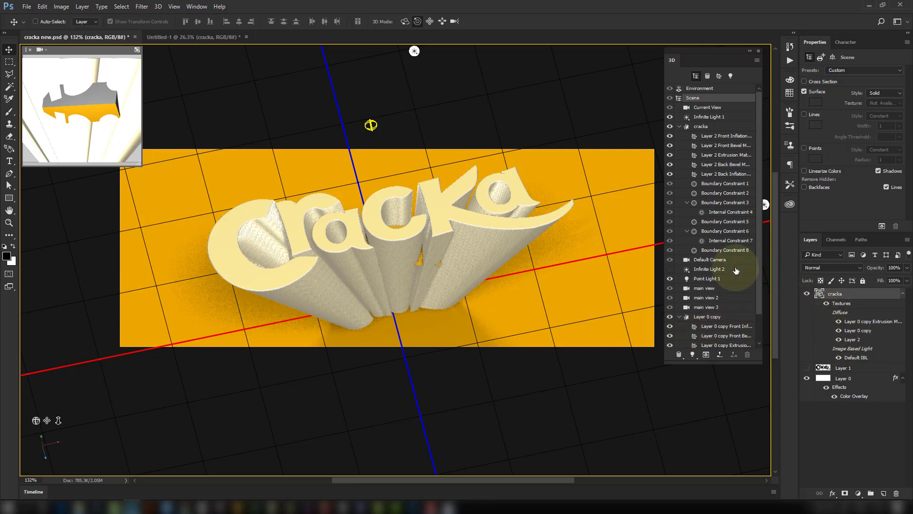
pyautogui.click(710, 319)
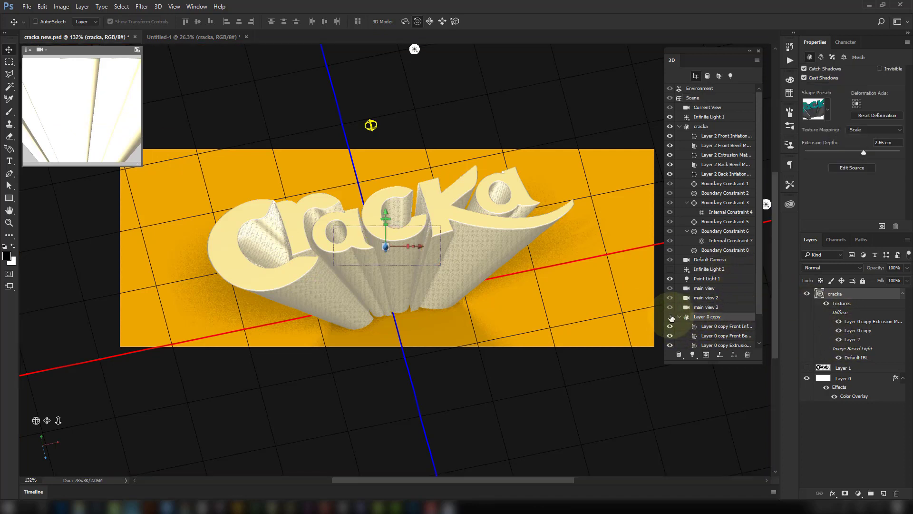
pyautogui.doubleClick(704, 317)
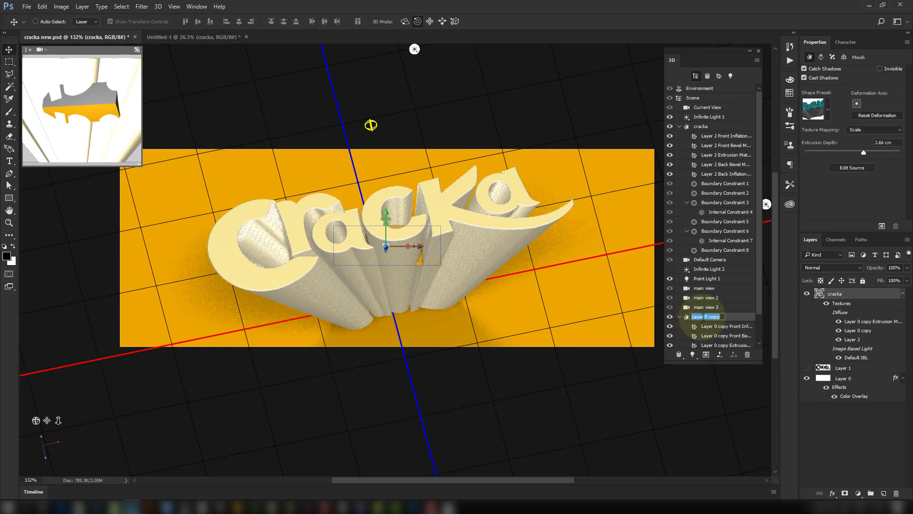
pyautogui.press('Return')
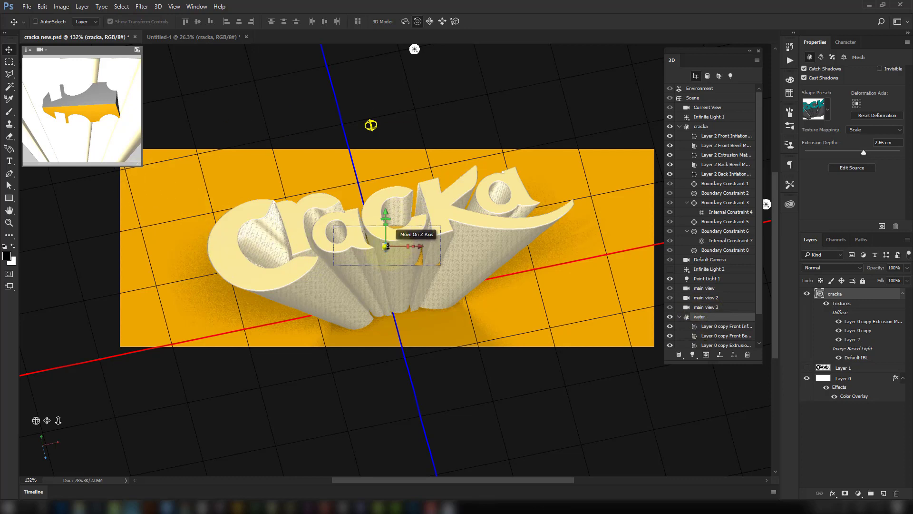
# - Reposition the water mesh in the 3D scene and scale it up to span the full canvas width around the lettering
pyautogui.moveTo(387, 246); pyautogui.dragTo(401, 291)
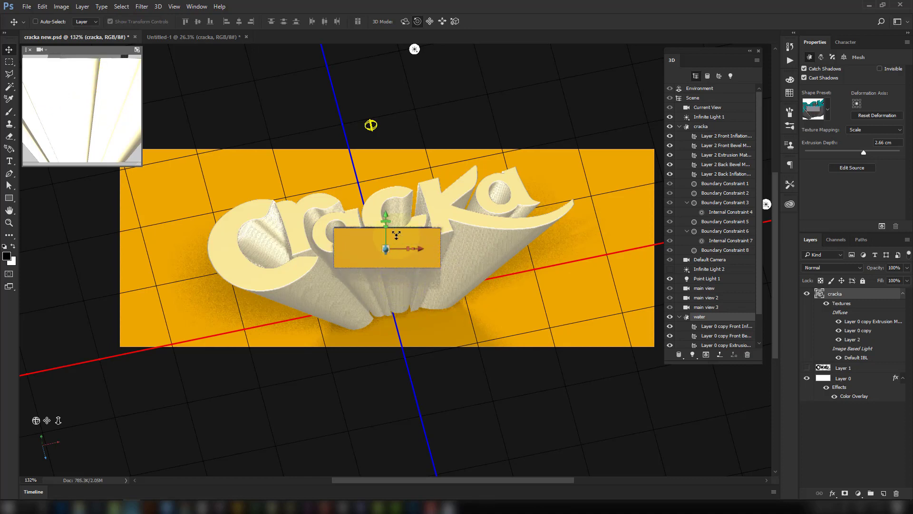
pyautogui.click(454, 20)
pyautogui.moveTo(463, 112); pyautogui.dragTo(501, 56)
pyautogui.moveTo(385, 248); pyautogui.dragTo(418, 143)
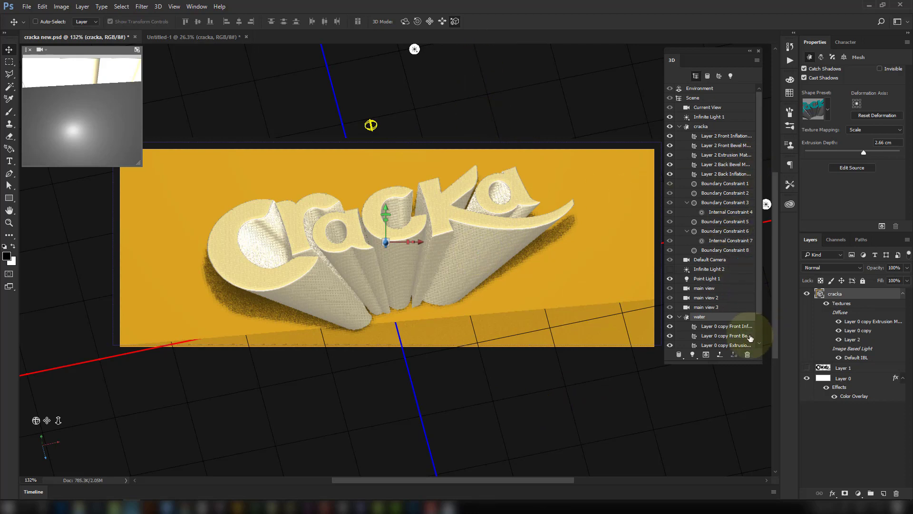
# - Set the reflection of the water mesh's front inflation material to 40% and adjust its diffuse color
pyautogui.click(734, 326)
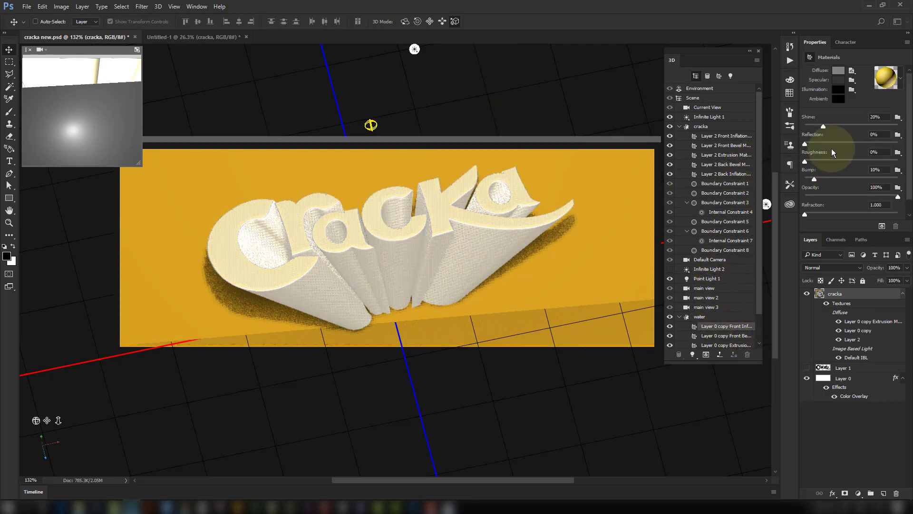
pyautogui.moveTo(848, 145); pyautogui.dragTo(843, 143)
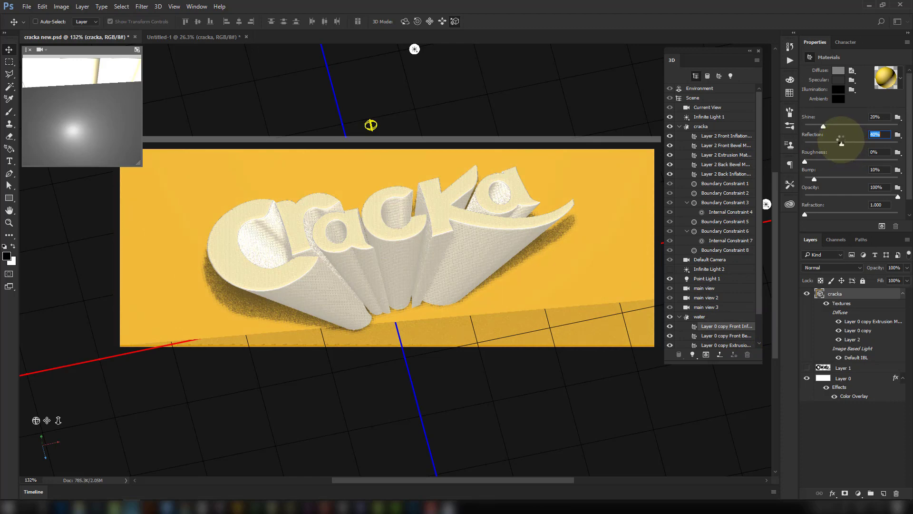
pyautogui.click(838, 70)
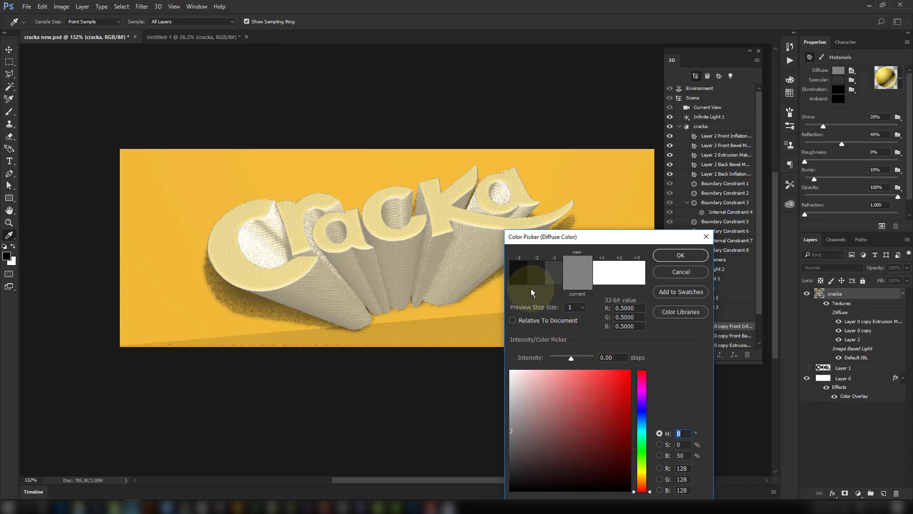
pyautogui.click(555, 278)
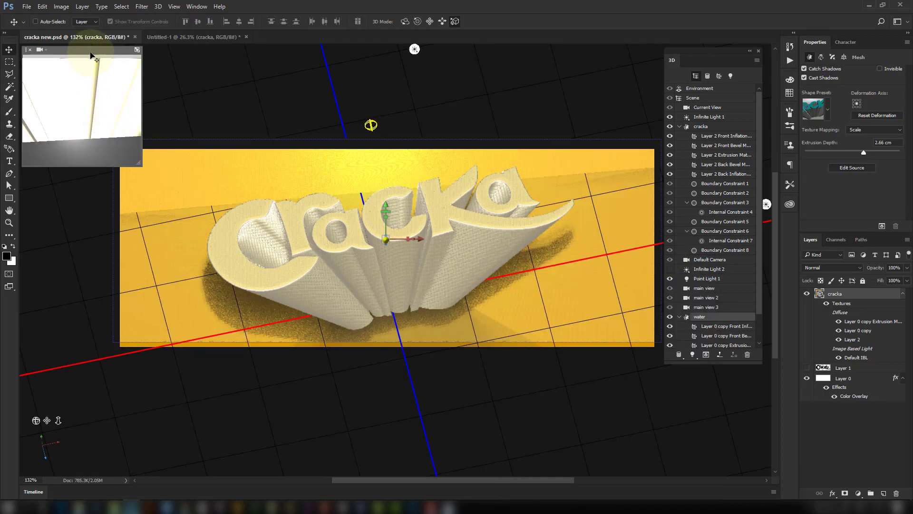
# - Move the water mesh to the ground and reset its coordinates
pyautogui.click(137, 50)
pyautogui.click(137, 50)
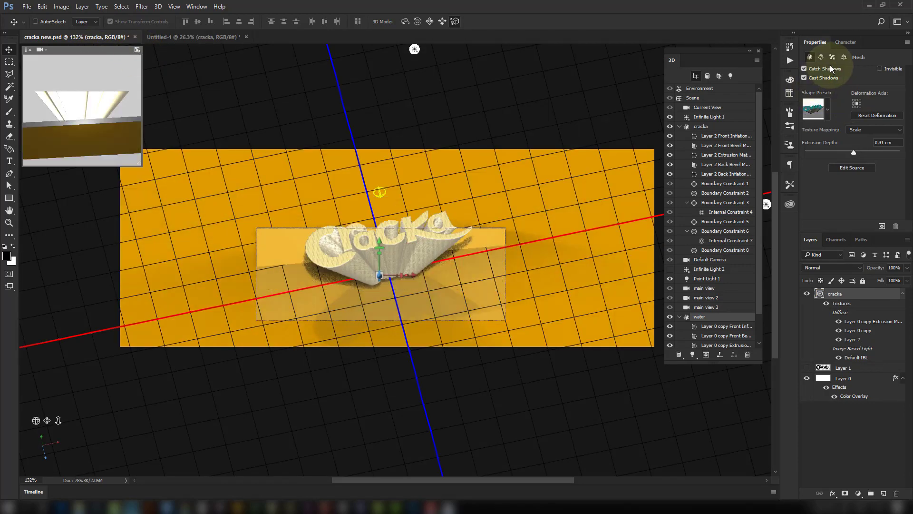
pyautogui.click(844, 57)
pyautogui.click(852, 148)
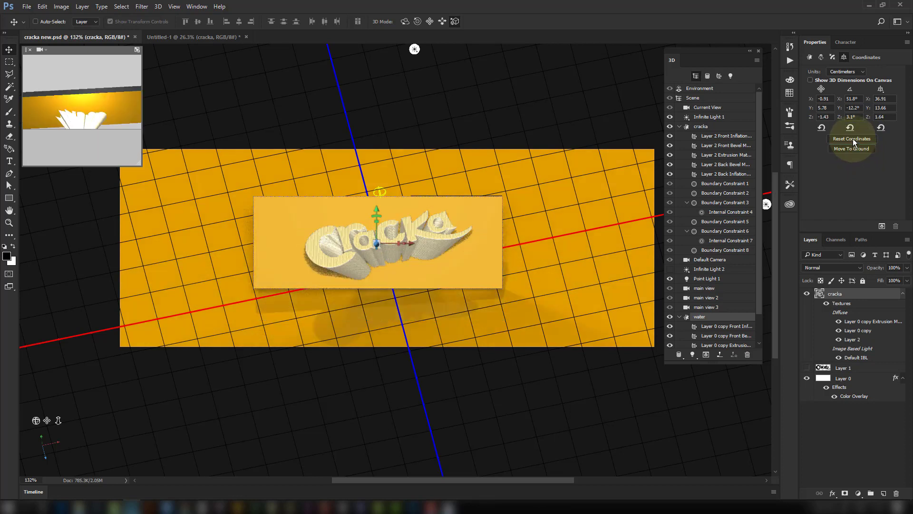
pyautogui.click(852, 138)
pyautogui.press('v')
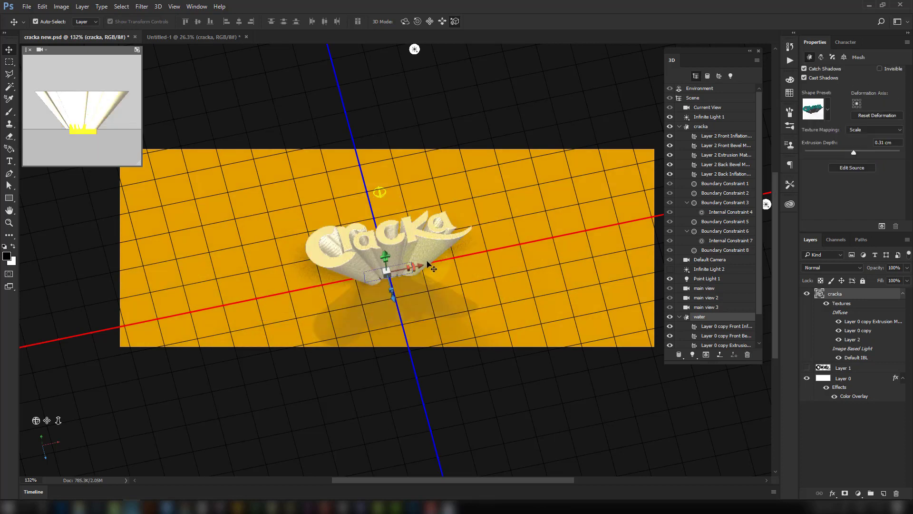
# - Scale the water mesh up uniformly to about 57 cm wide and set its X rotation to 90°
pyautogui.moveTo(389, 271); pyautogui.dragTo(408, 253)
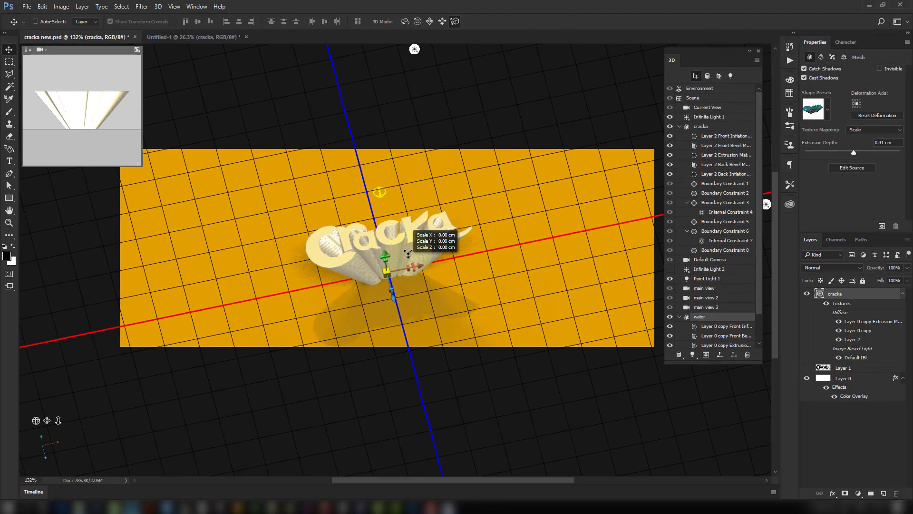
pyautogui.moveTo(408, 253); pyautogui.dragTo(537, 43)
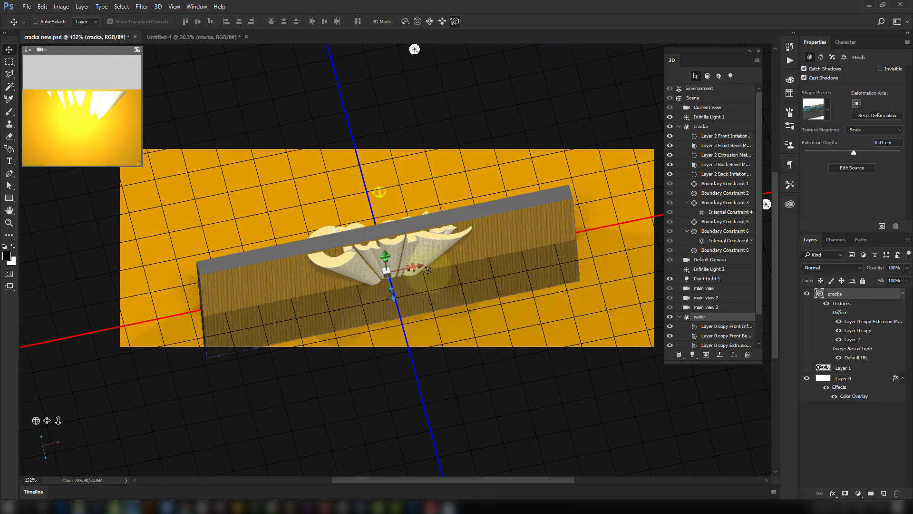
pyautogui.click(845, 57)
pyautogui.click(852, 99)
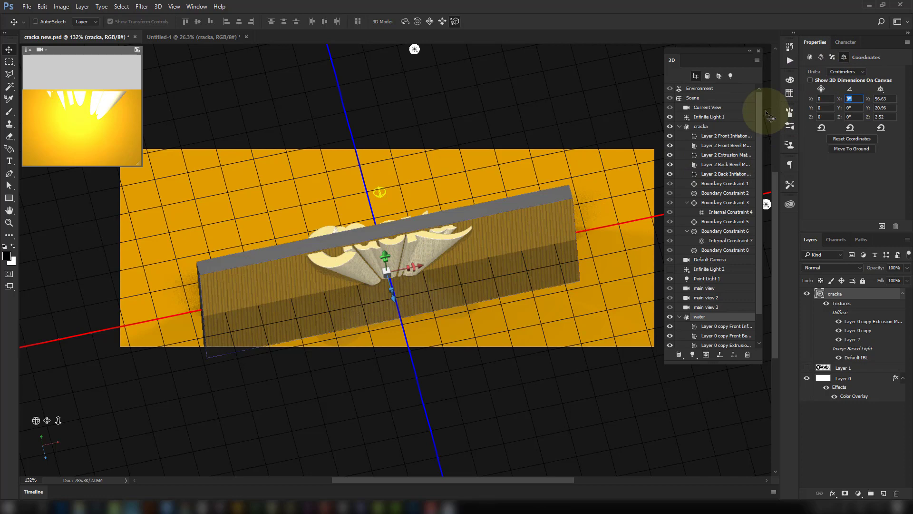
pyautogui.write('90')
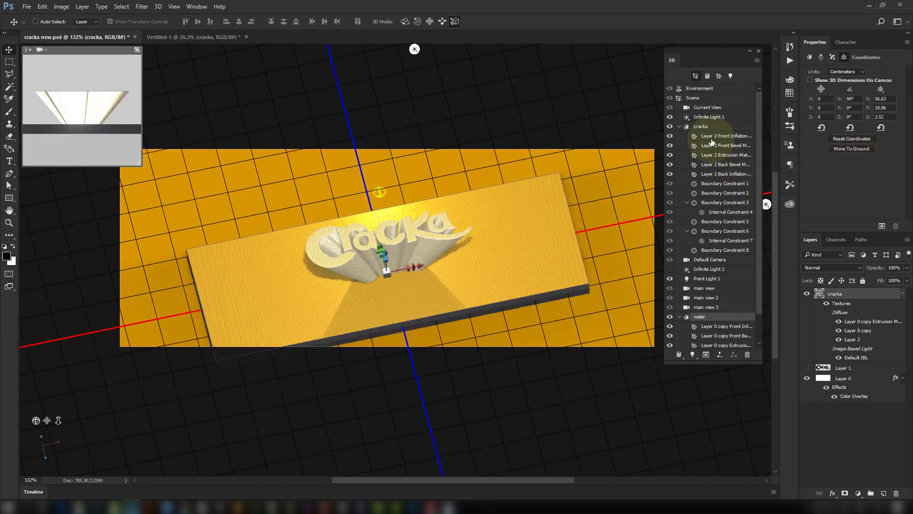
# - Set the water mesh's extrusion depth to 0.1 cm and stretch it along X beyond both sides of the canvas
pyautogui.click(702, 318)
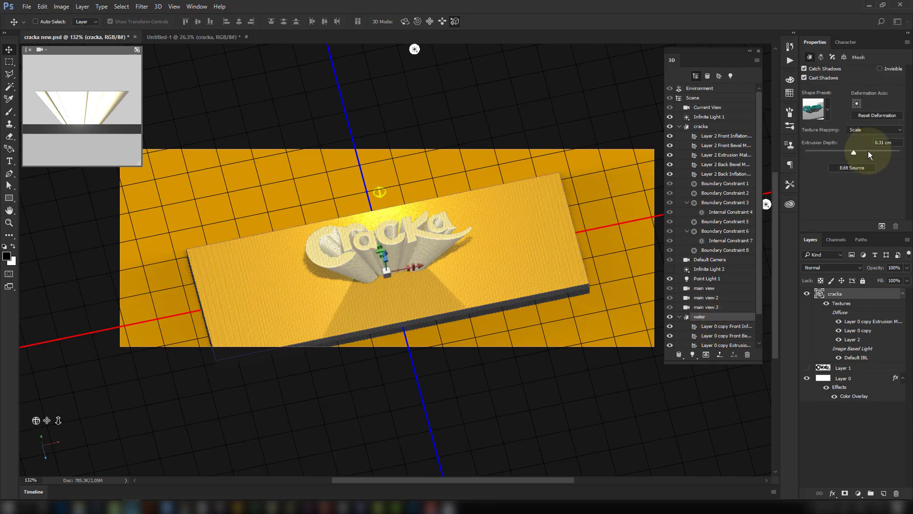
pyautogui.moveTo(855, 152); pyautogui.dragTo(853, 152)
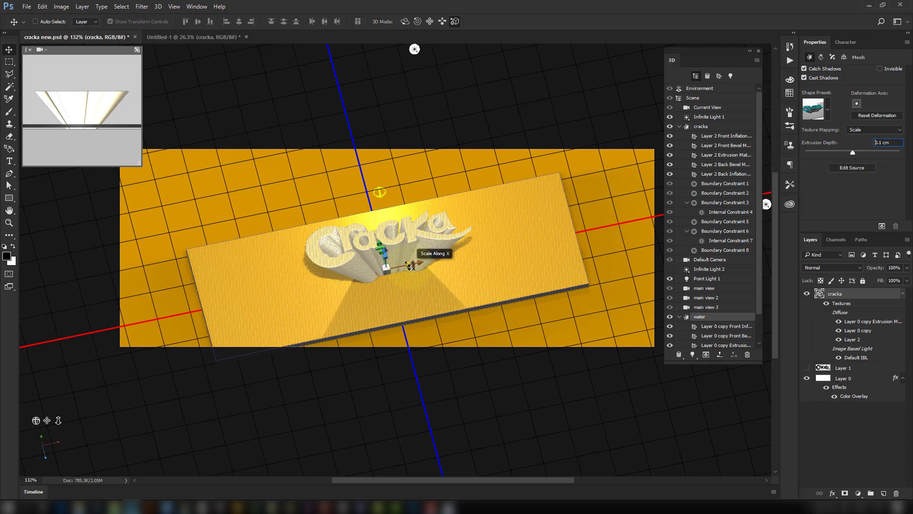
pyautogui.moveTo(410, 265); pyautogui.dragTo(761, 216)
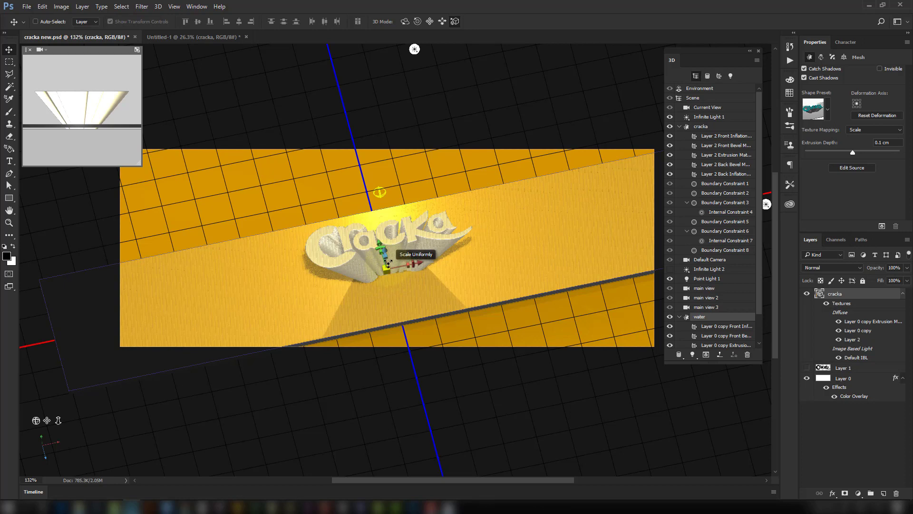
# - Undo a trial Z scaling of the water mesh and stretch its flat surface in depth until it covers the whole canvas
pyautogui.moveTo(386, 253); pyautogui.dragTo(390, 217)
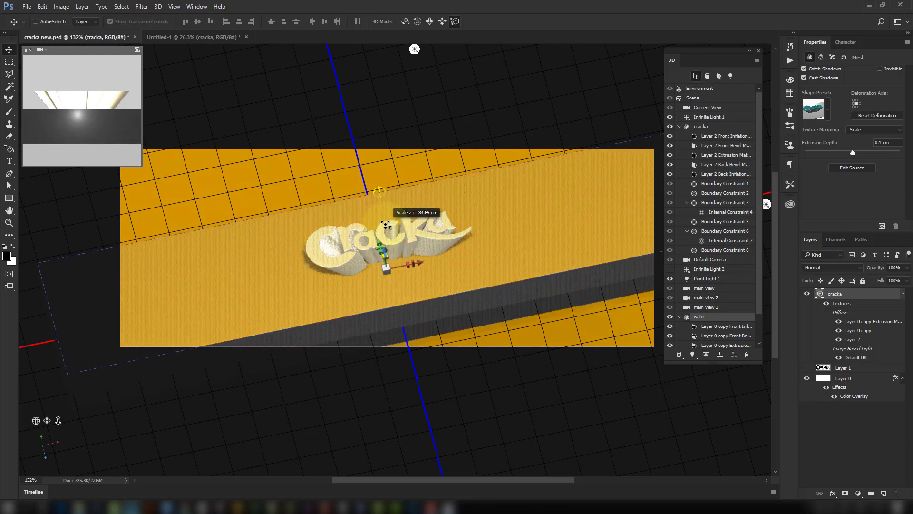
pyautogui.hotkey('ctrl', 'z')
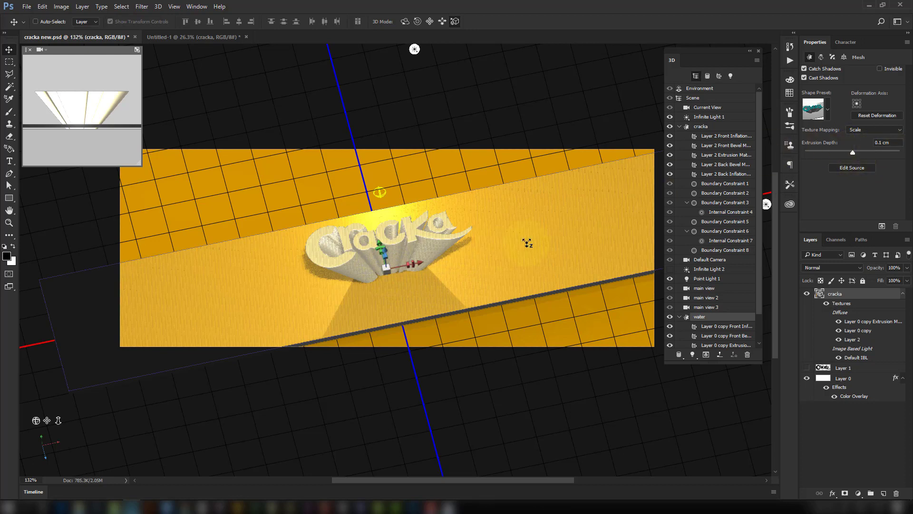
pyautogui.click(445, 270)
pyautogui.click(444, 270)
pyautogui.moveTo(386, 256); pyautogui.dragTo(359, 133)
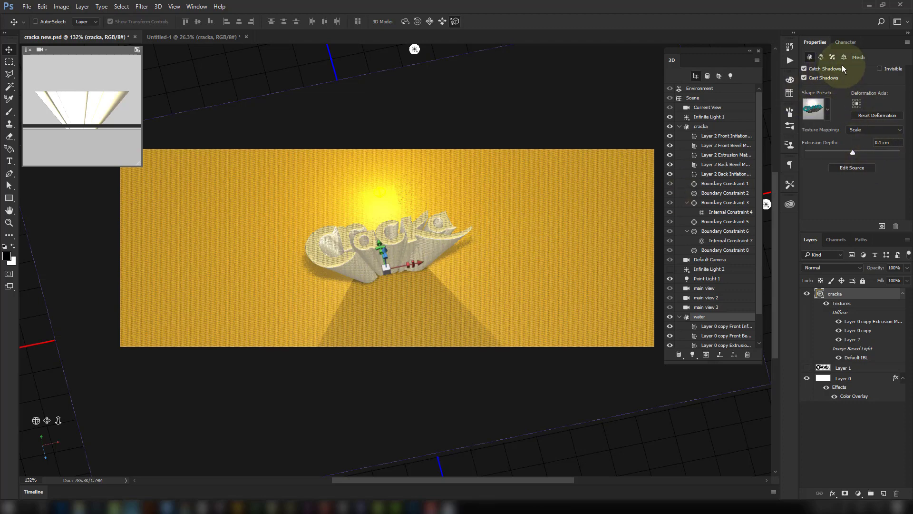
# - Switch the 3D camera to the saved main view 3 and render the scene
pyautogui.click(718, 107)
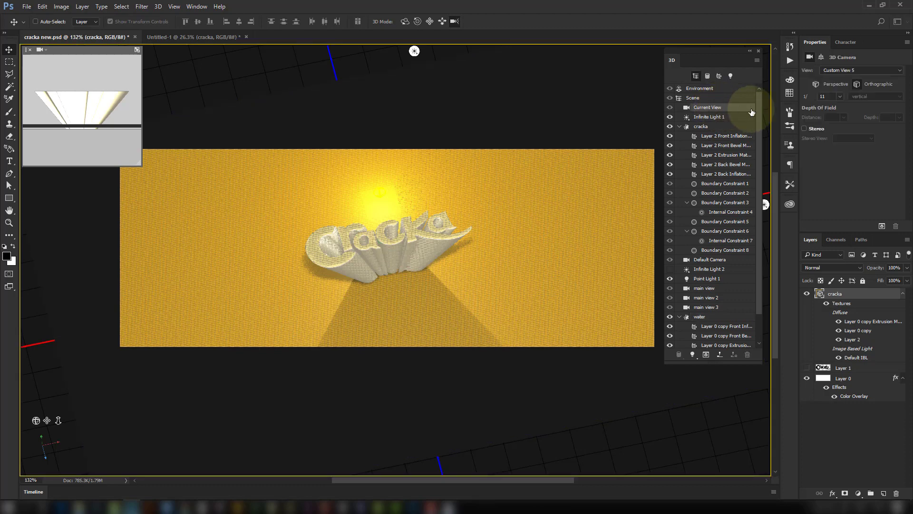
pyautogui.click(878, 71)
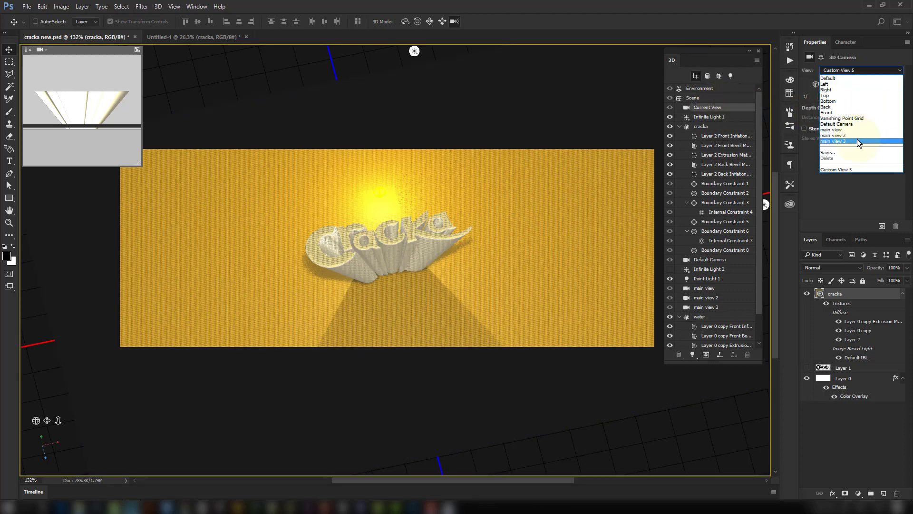
pyautogui.click(855, 139)
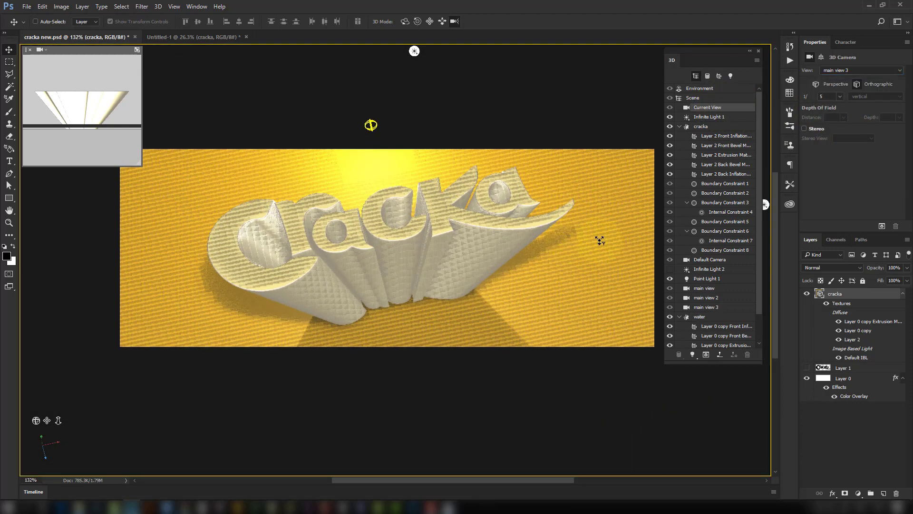
pyautogui.click(882, 226)
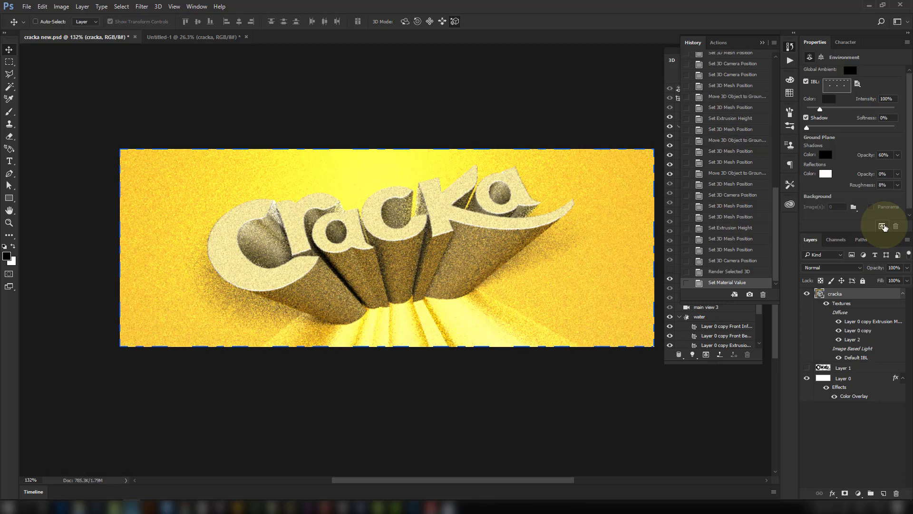
pyautogui.click(883, 227)
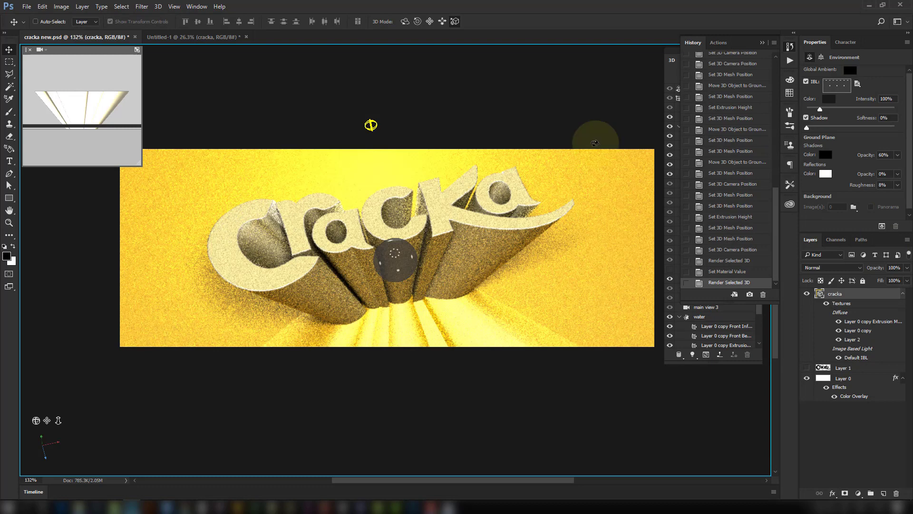
# - Move the water mesh to the ground plane and render the scene again
pyautogui.click(762, 43)
pyautogui.click(756, 60)
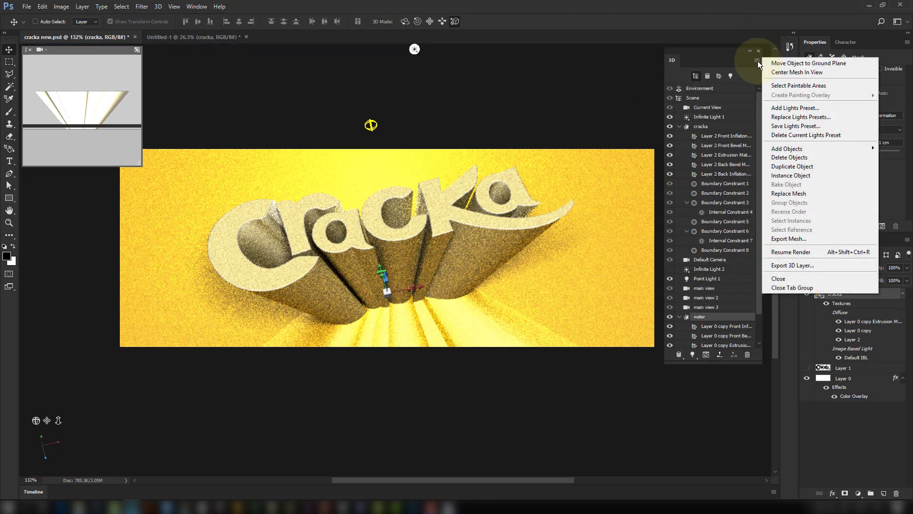
pyautogui.click(793, 65)
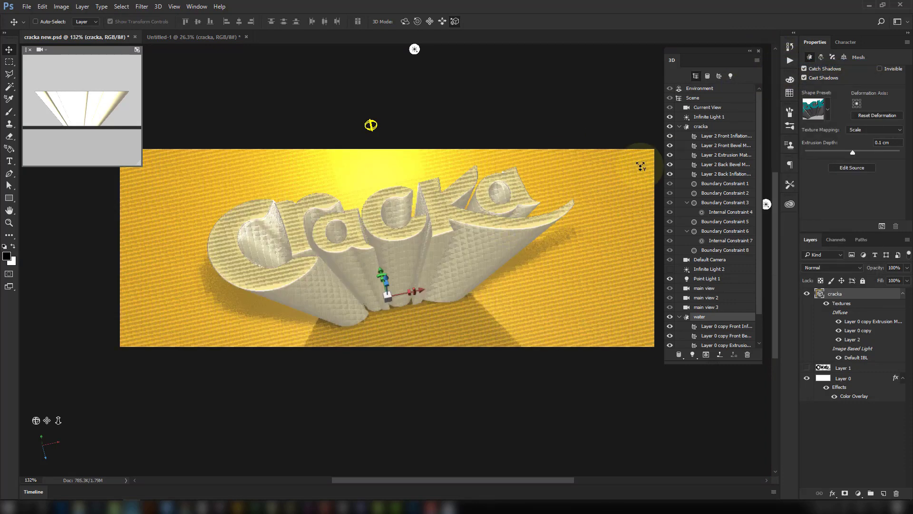
pyautogui.click(881, 226)
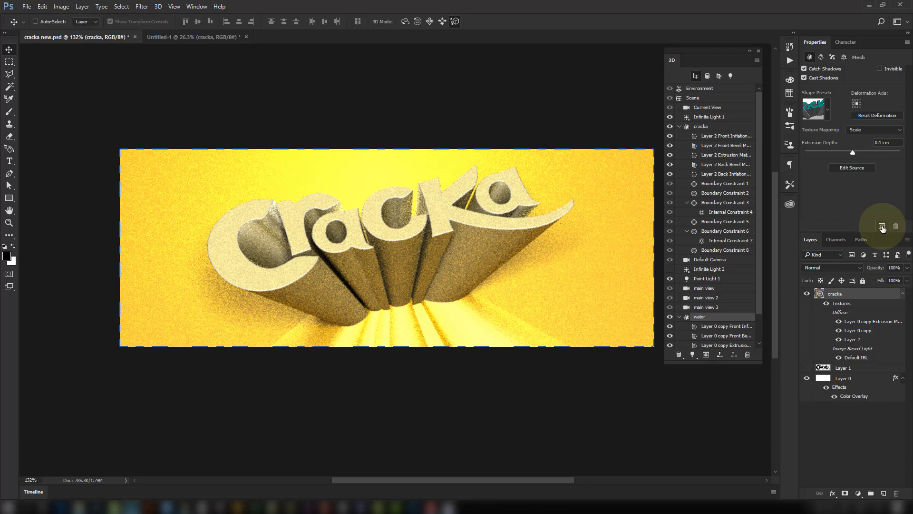
pyautogui.click(882, 226)
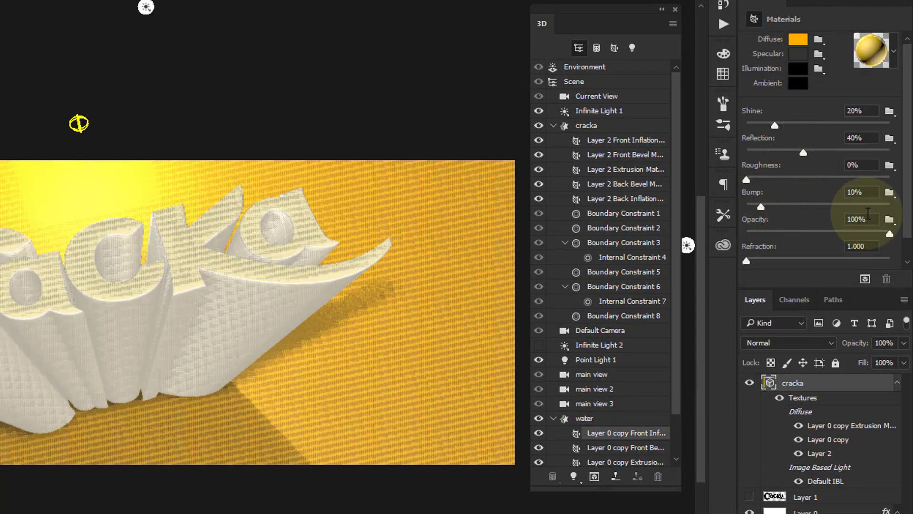
# - Create a white 851 × 315 pixel bump texture for the water mesh's front inflation material
pyautogui.click(887, 193)
pyautogui.click(821, 208)
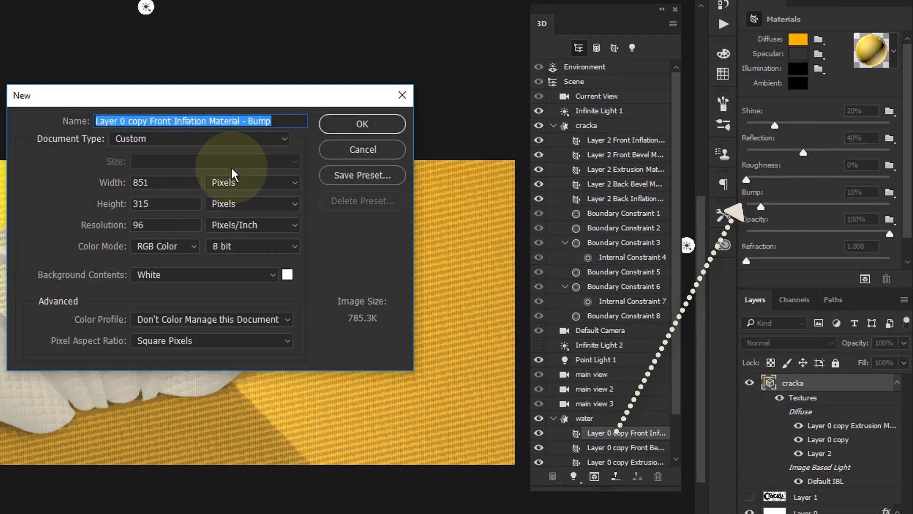
pyautogui.click(357, 126)
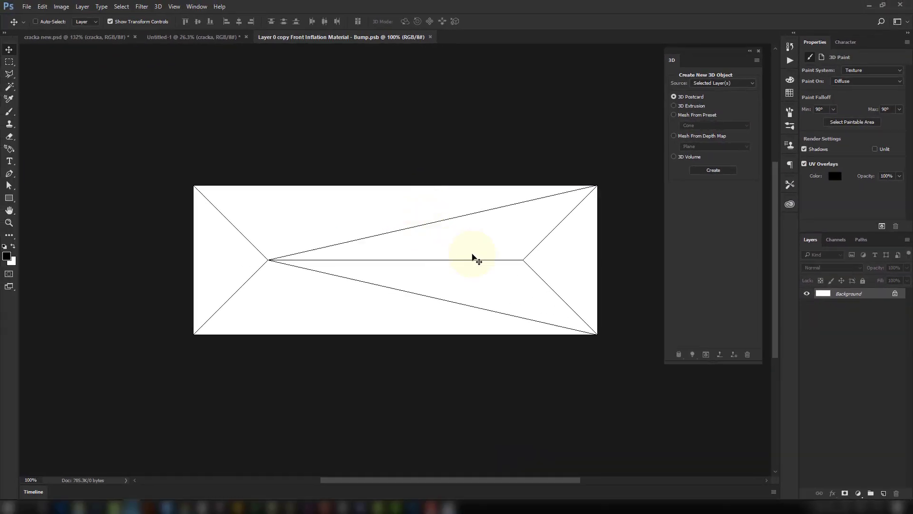
# - Add monochromatic Gaussian noise of 216.09% to the bump texture's background
pyautogui.scroll(3, 473, 257)
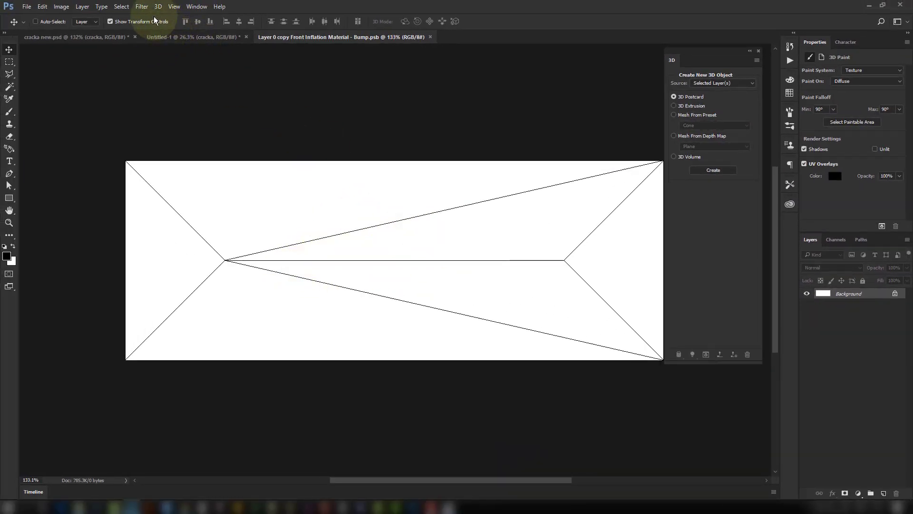
pyautogui.click(141, 9)
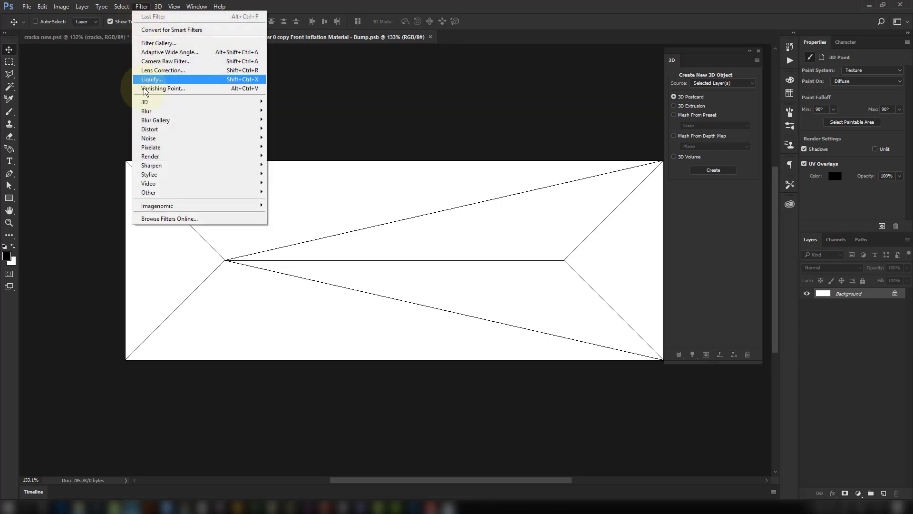
pyautogui.moveTo(172, 165)
pyautogui.moveTo(180, 138)
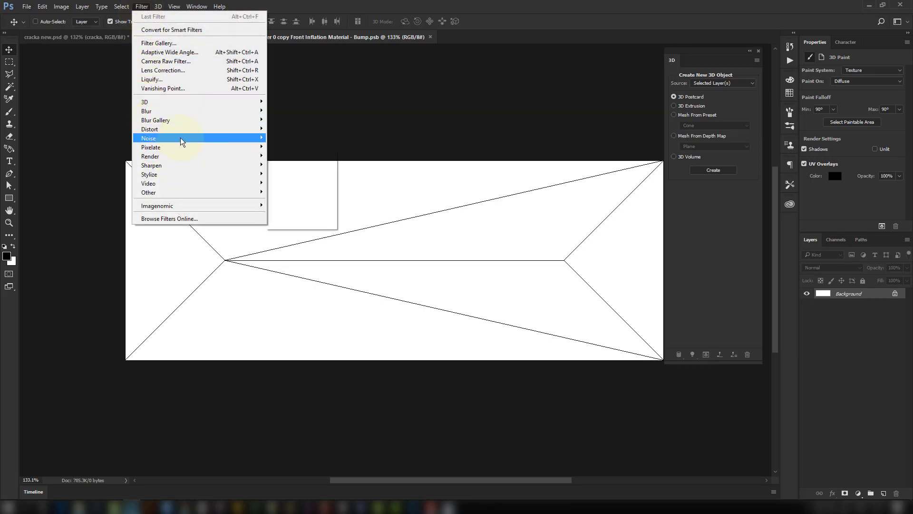
pyautogui.click(305, 137)
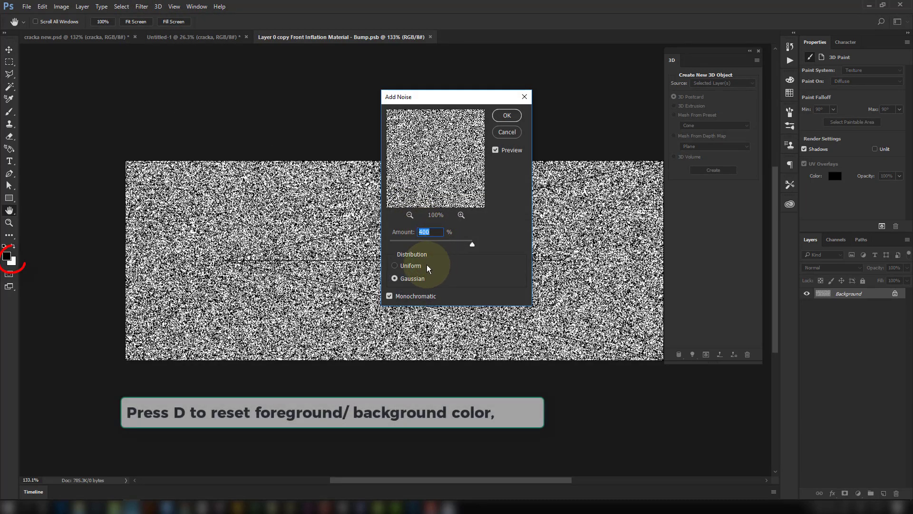
pyautogui.moveTo(471, 244); pyautogui.dragTo(465, 244)
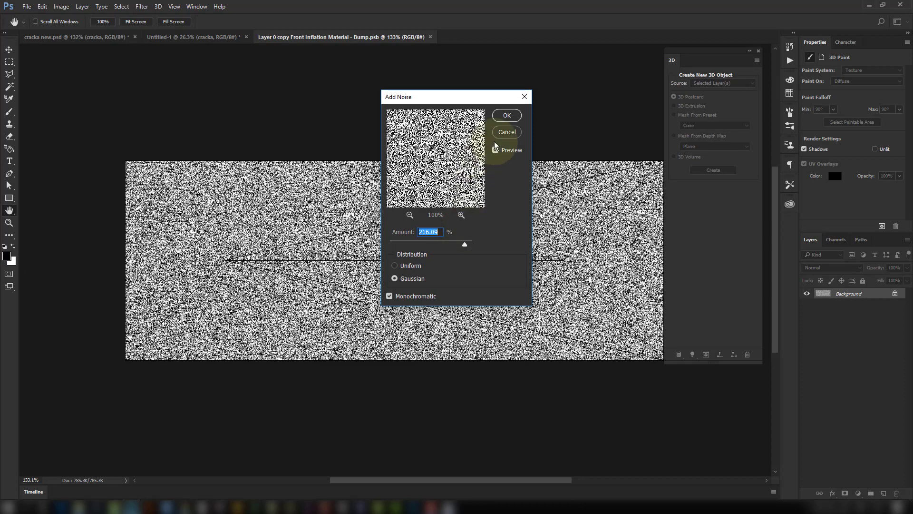
pyautogui.click(507, 115)
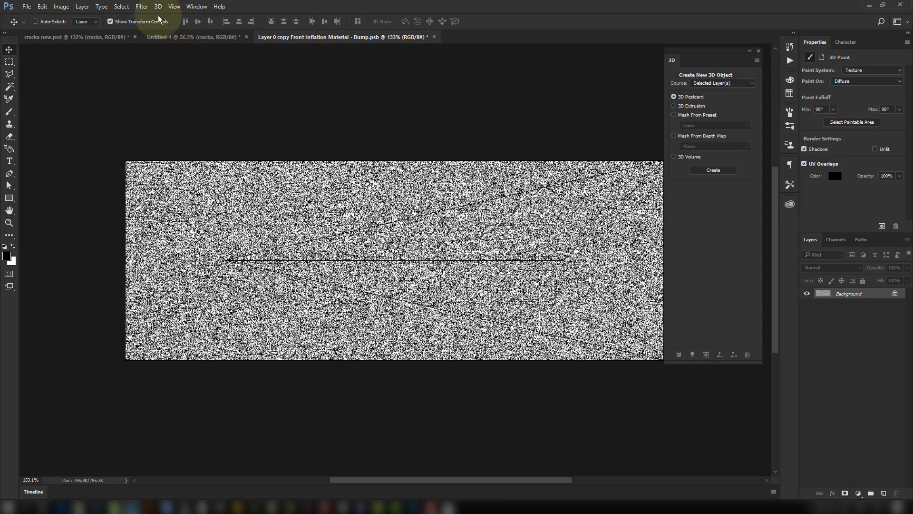
# - Apply a Gaussian Blur with a radius of 0.5 pixels to the noise on the bump texture's background
pyautogui.click(142, 7)
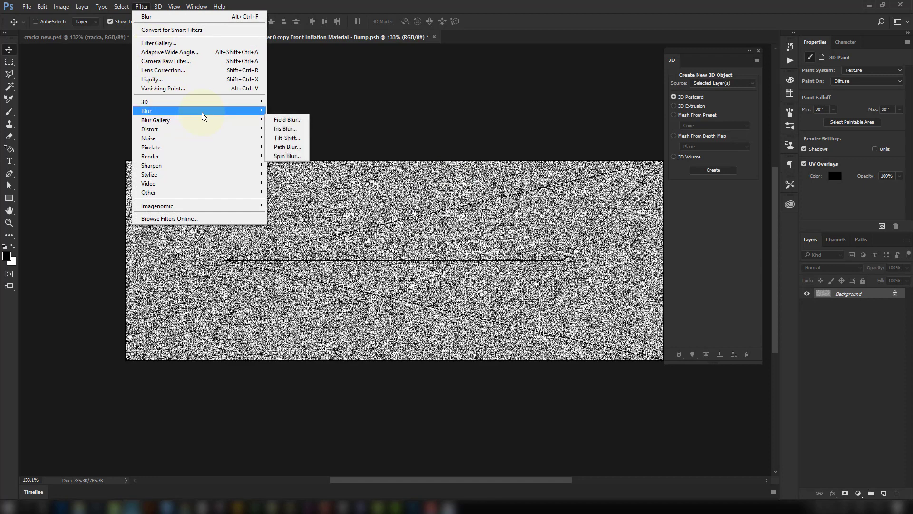
pyautogui.moveTo(205, 112)
pyautogui.click(293, 146)
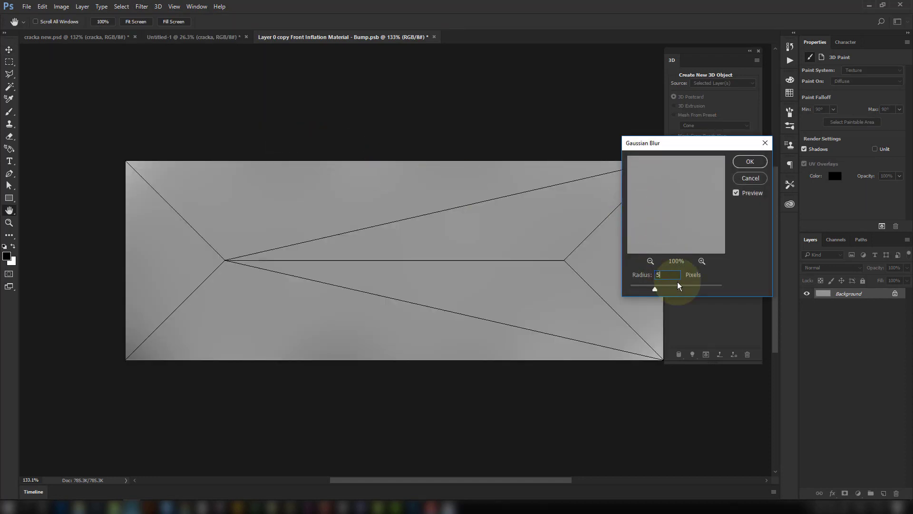
pyautogui.write('5')
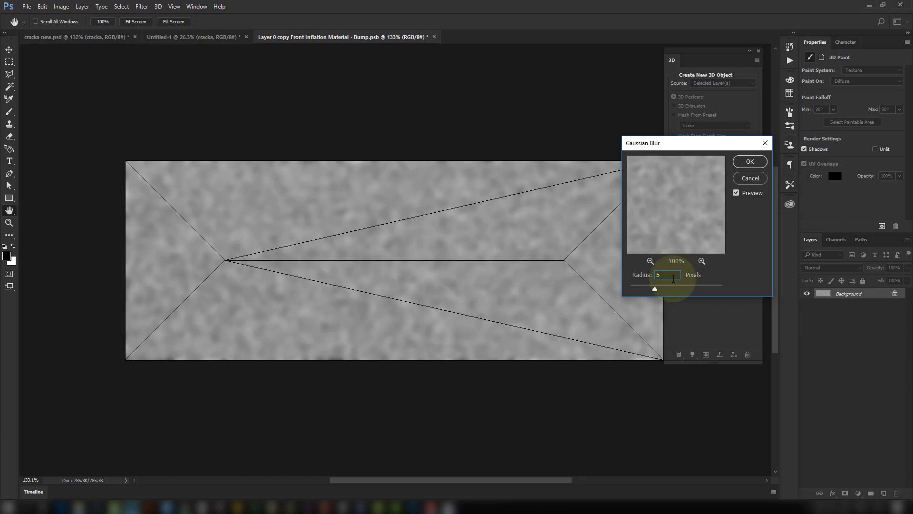
pyautogui.press('Down')
pyautogui.press('Down')
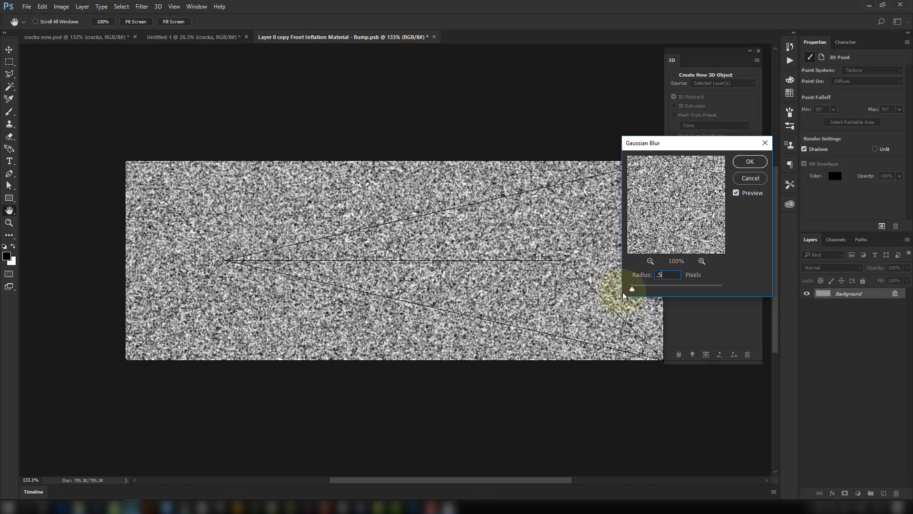
pyautogui.click(736, 193)
pyautogui.click(737, 193)
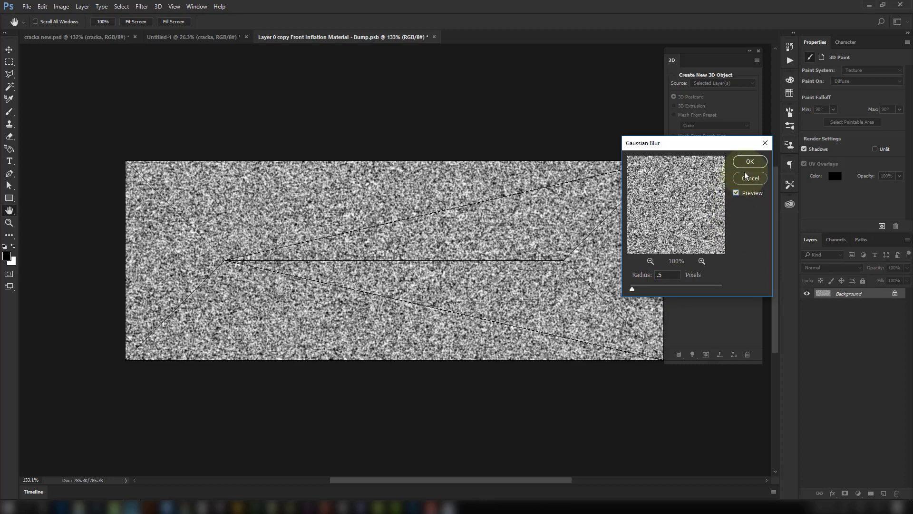
pyautogui.click(748, 162)
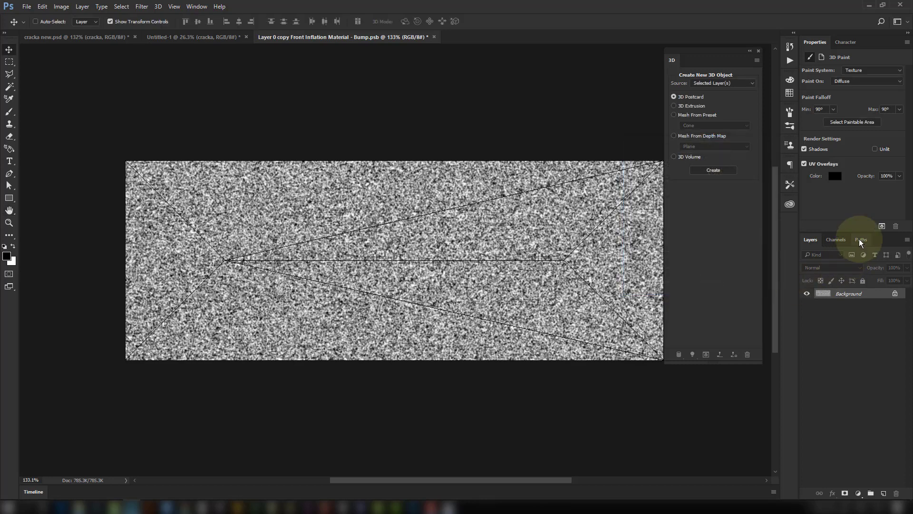
# - Emboss only the bump texture's green channel with angle 180°, height 1 pixel and amount 446%
pyautogui.click(839, 242)
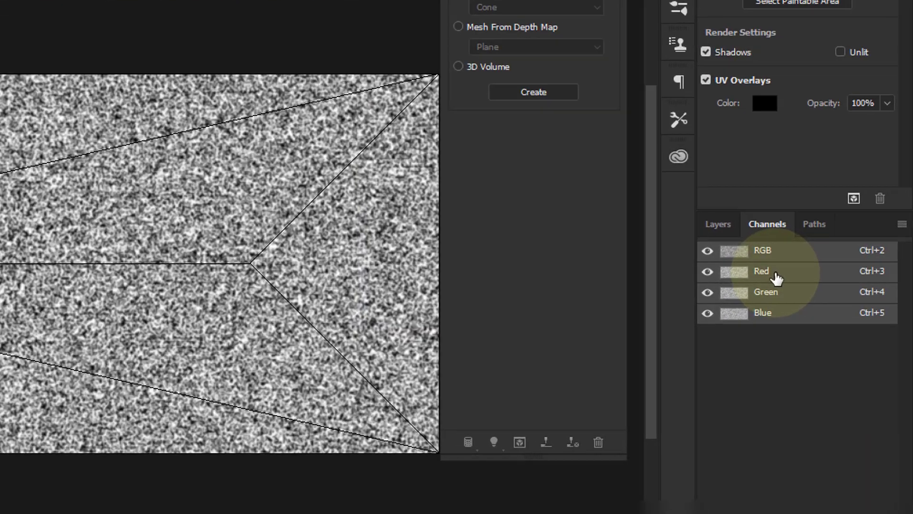
pyautogui.click(840, 266)
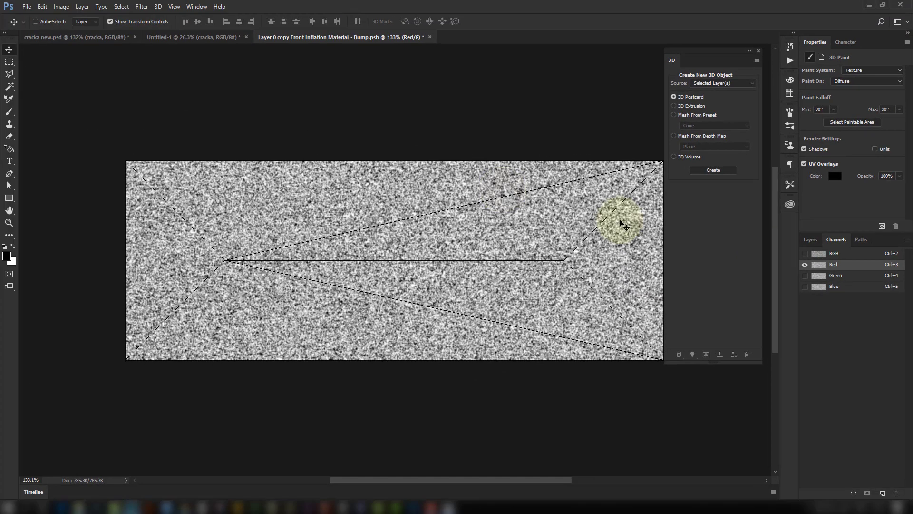
pyautogui.hotkey('ctrl', '4')
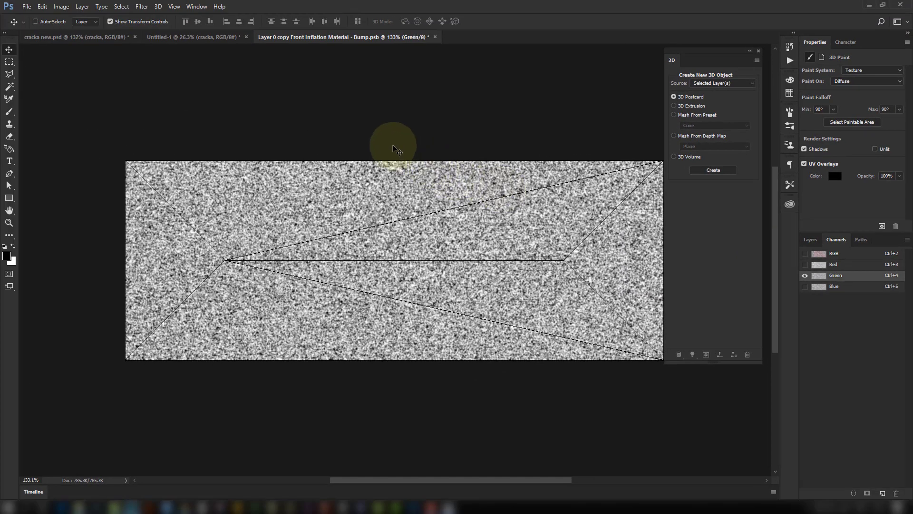
pyautogui.click(142, 7)
pyautogui.moveTo(218, 175)
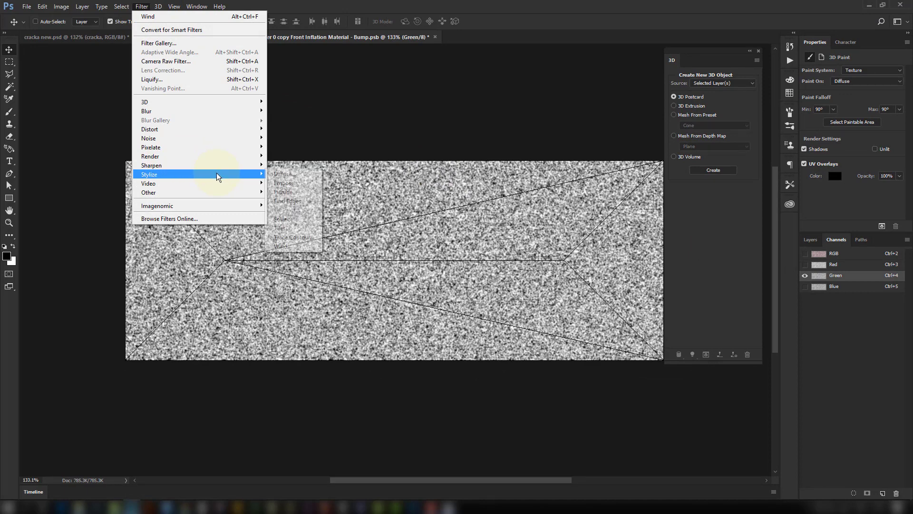
pyautogui.click(291, 185)
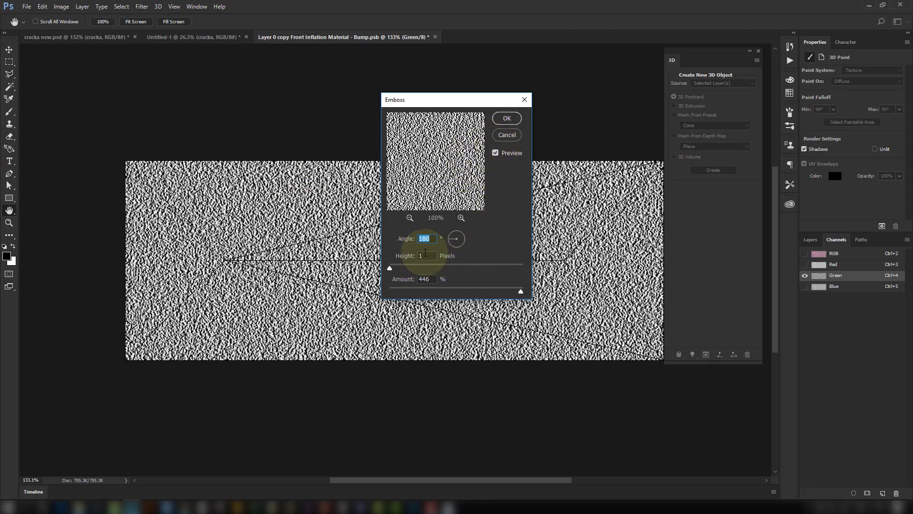
pyautogui.click(506, 119)
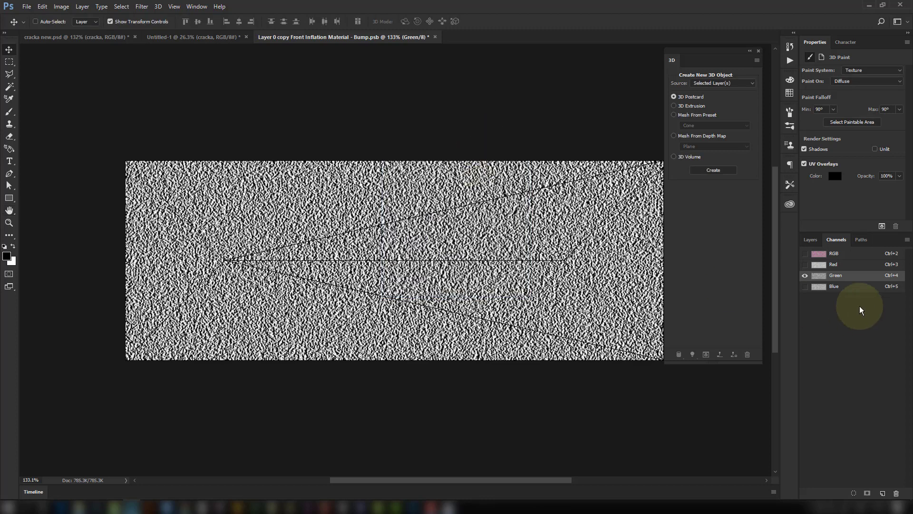
# - Emboss only the red channel with angle 90°, height 1 pixel and amount 446%, and return to the RGB composite
pyautogui.click(836, 265)
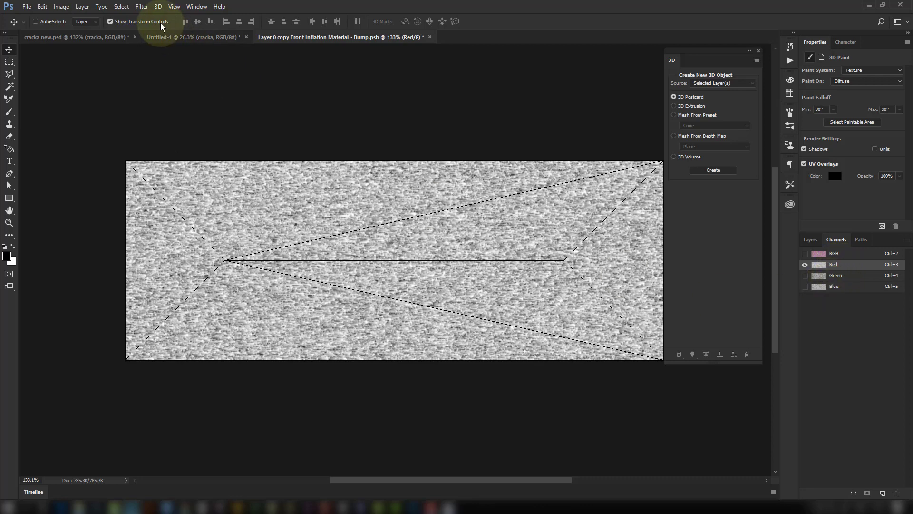
pyautogui.click(142, 7)
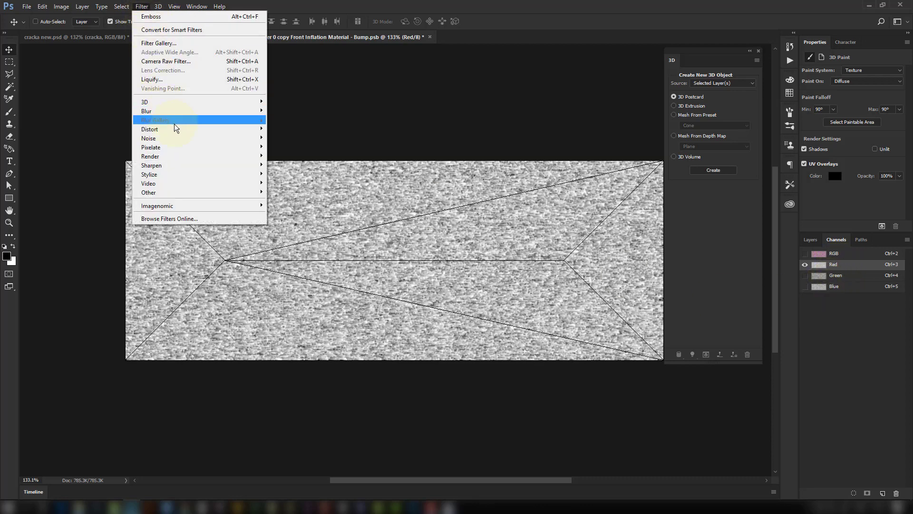
pyautogui.moveTo(193, 158)
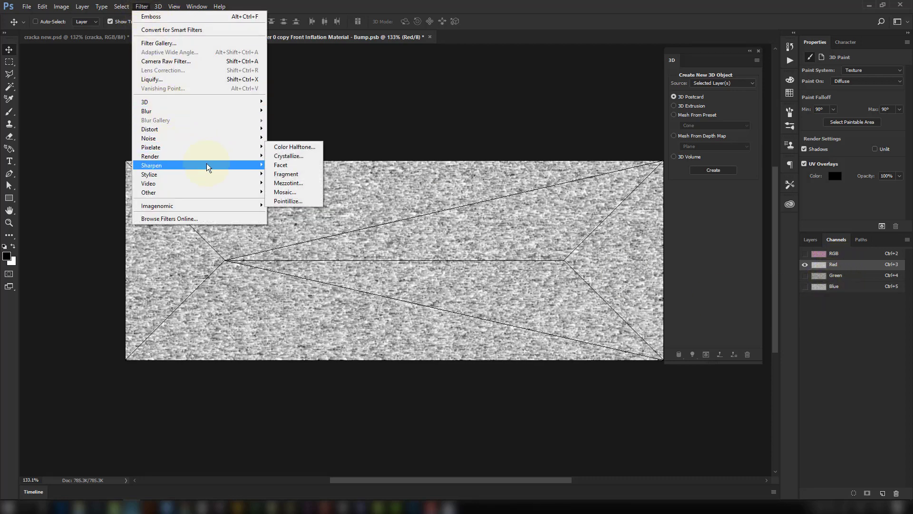
pyautogui.moveTo(247, 175)
pyautogui.click(288, 183)
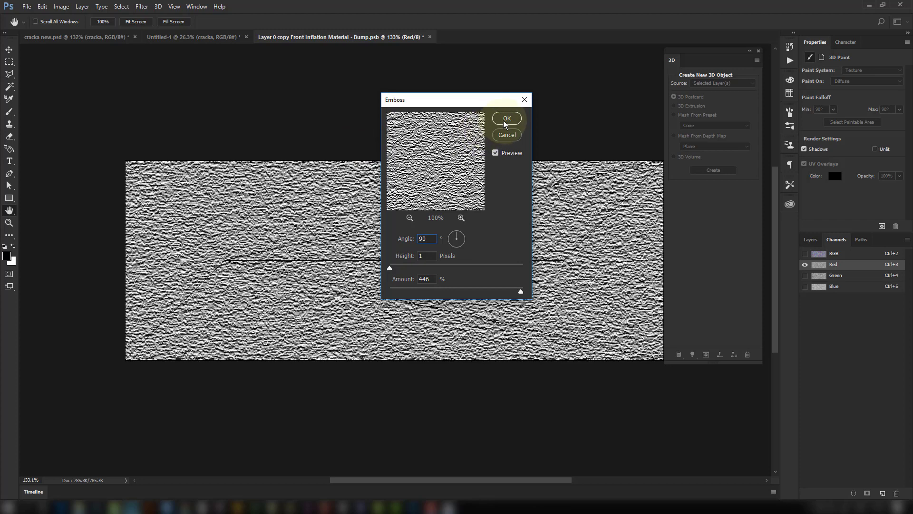
pyautogui.click(506, 119)
pyautogui.click(805, 254)
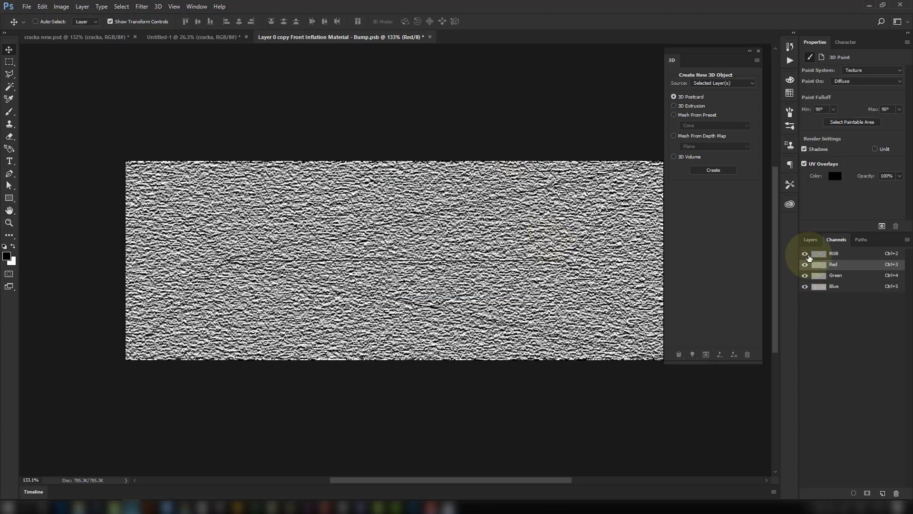
pyautogui.click(851, 257)
pyautogui.scroll(-3, 238, 237)
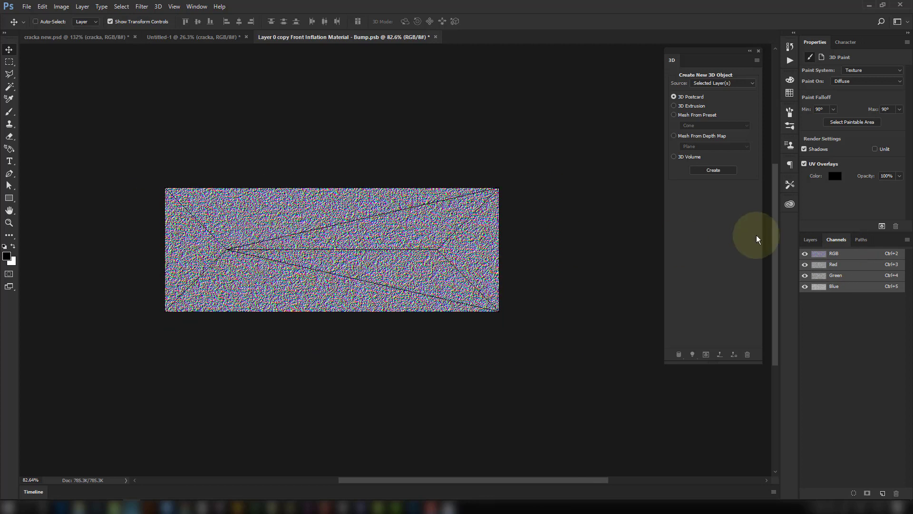
# - Convert the bump texture's locked background into a regular layer named Layer 0
pyautogui.click(814, 241)
pyautogui.doubleClick(841, 294)
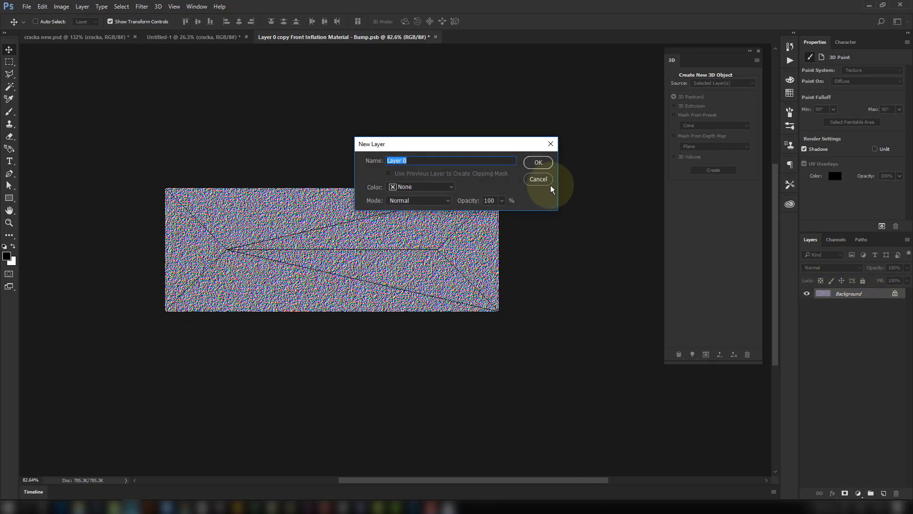
pyautogui.click(542, 164)
# - Try scaling Layer 0 up to about 111% around its centre
pyautogui.hotkey('ctrl', 't')
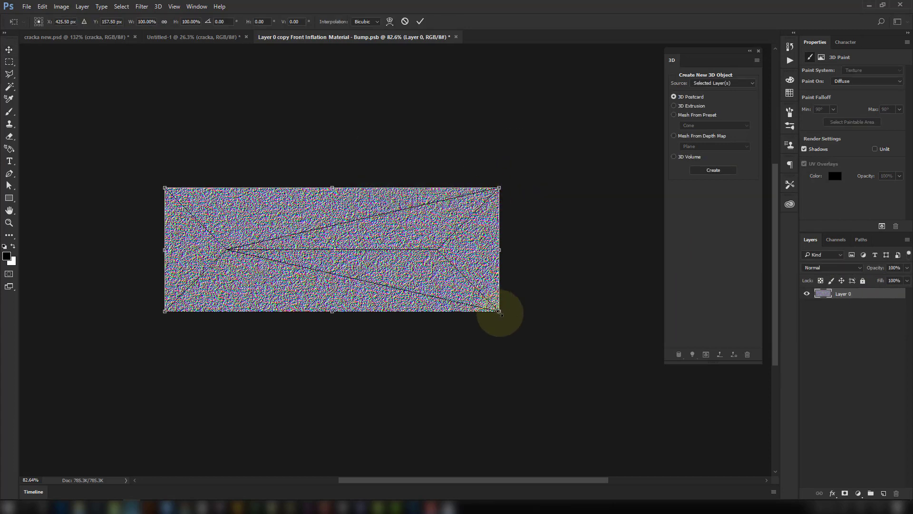
pyautogui.moveTo(500, 313); pyautogui.dragTo(521, 310)
pyautogui.press('Return')
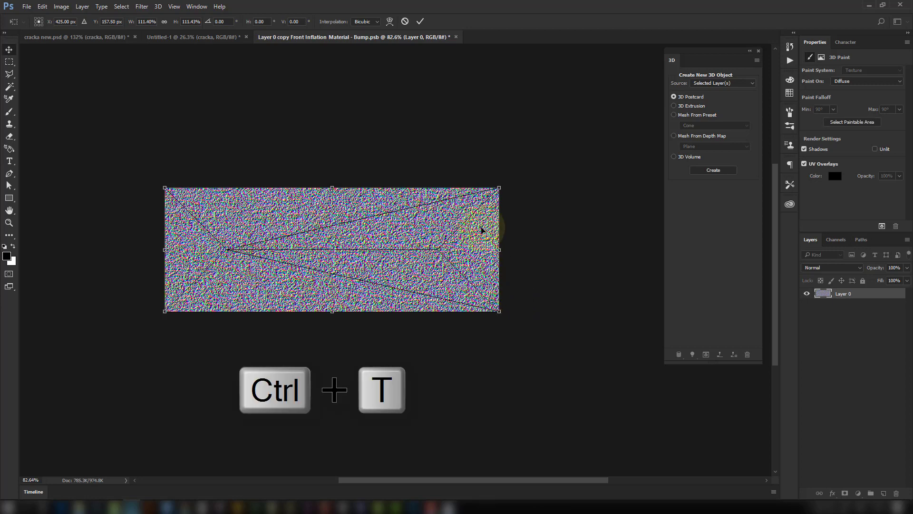
# - Apply a Perspective transform to Layer 0, spreading its lower edge symmetrically far beyond both sides of the canvas
pyautogui.hotkey('ctrl', 't')
pyautogui.rightClick(465, 213)
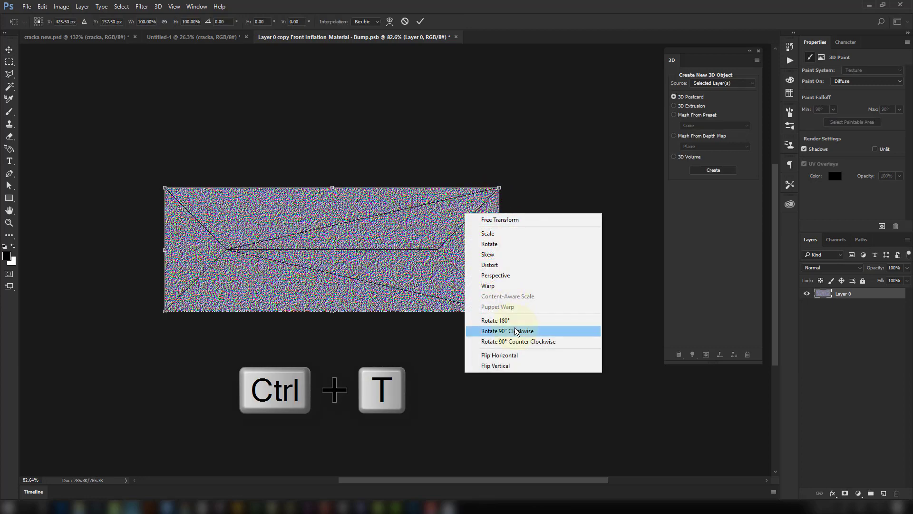
pyautogui.click(508, 276)
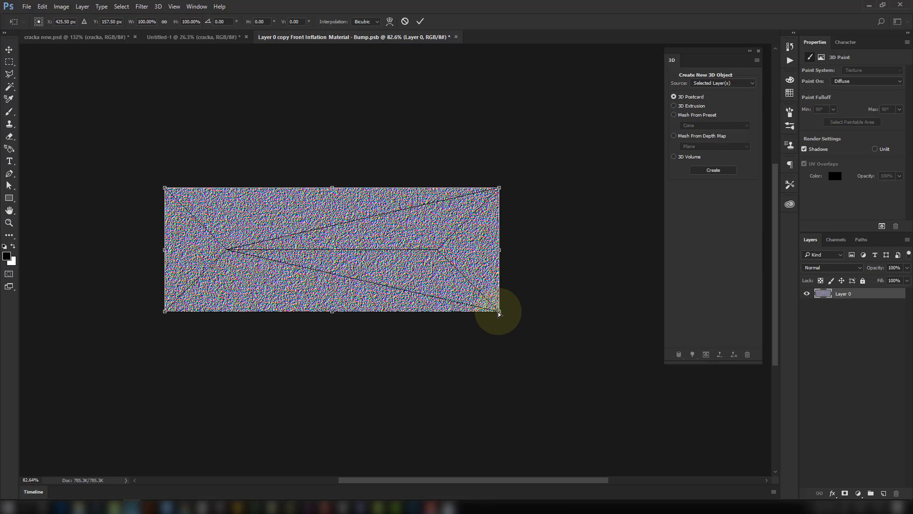
pyautogui.moveTo(499, 313); pyautogui.dragTo(777, 260)
pyautogui.scroll(-6, 465, 265)
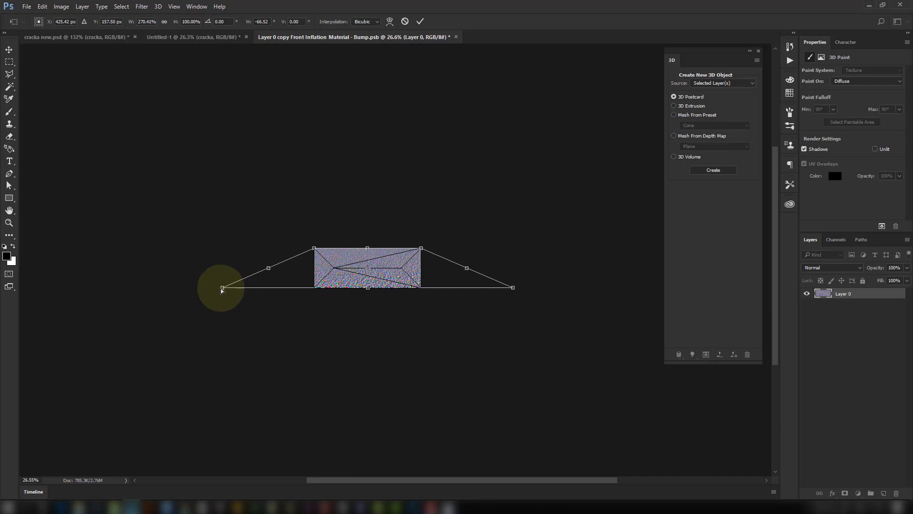
pyautogui.moveTo(222, 291); pyautogui.dragTo(63, 240)
pyautogui.press('Return')
pyautogui.scroll(1, 476, 257)
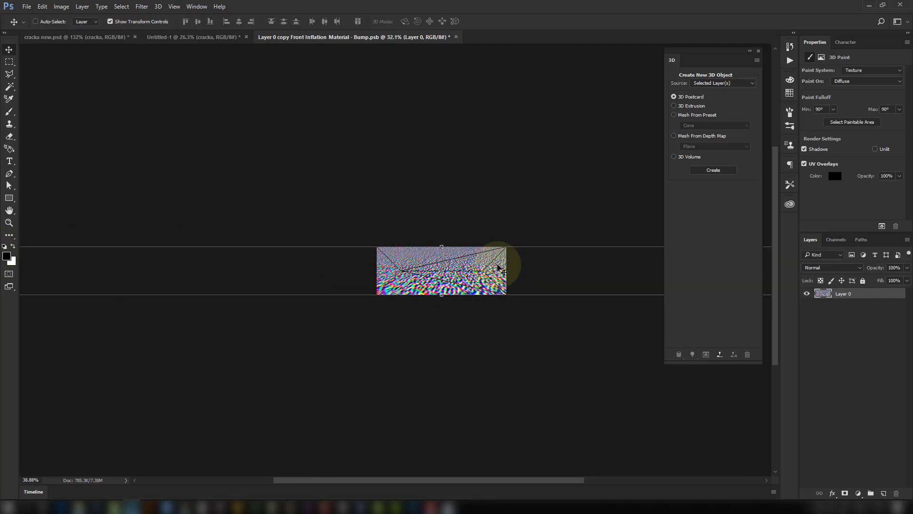
pyautogui.scroll(8, 499, 268)
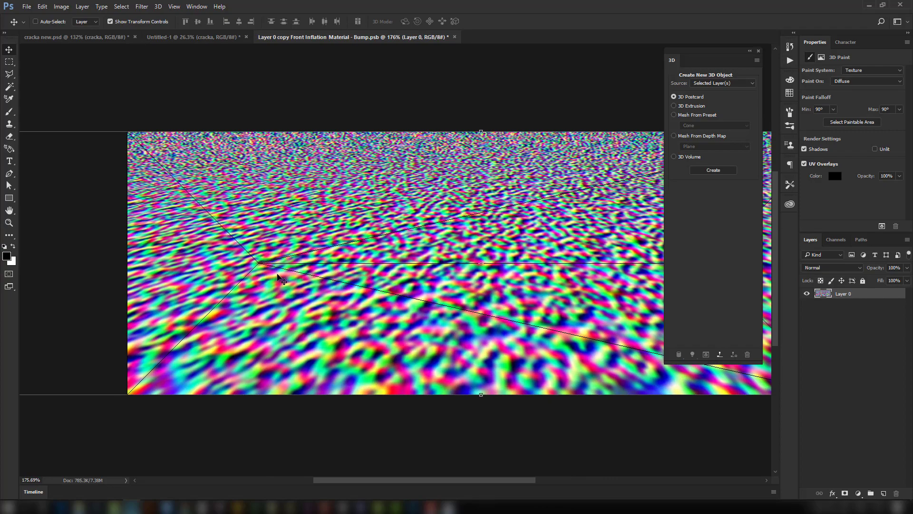
# - Transform Layer 0 again in perspective to spread its lower corners even farther outward
pyautogui.scroll(-15, 280, 278)
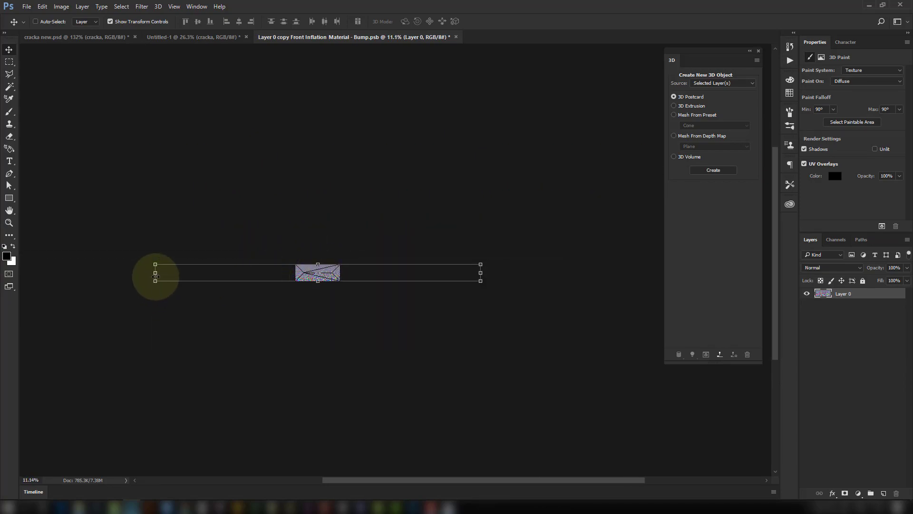
pyautogui.click(156, 274)
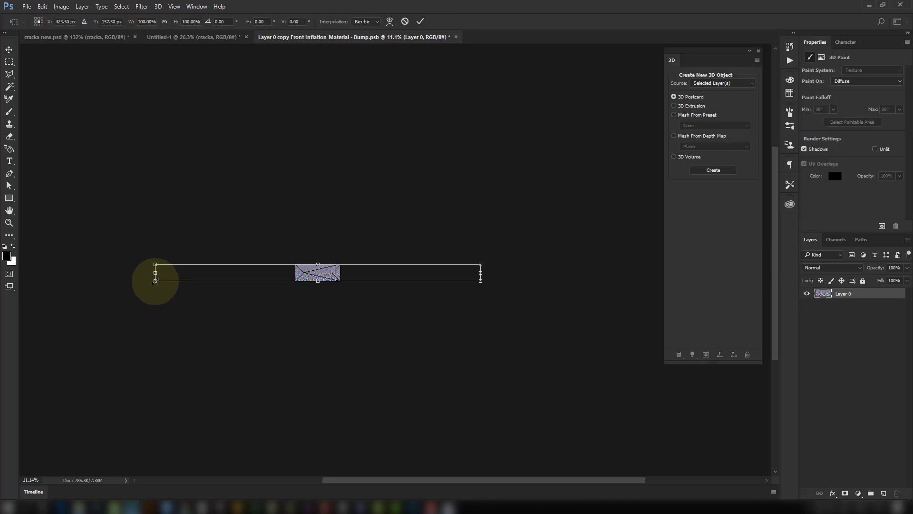
pyautogui.hotkey('ctrl', 'shift')
pyautogui.moveTo(156, 281); pyautogui.dragTo(71, 280)
pyautogui.press('Return')
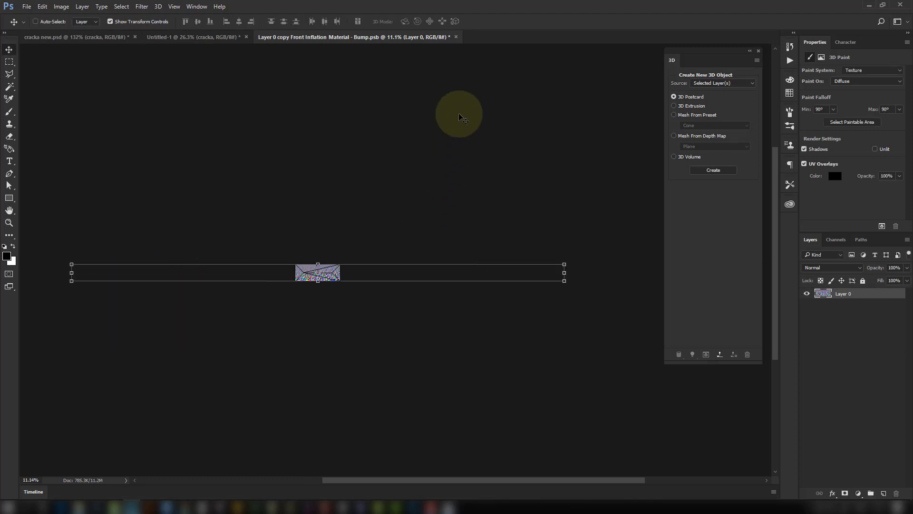
# - Save the bump texture and close it to return to the cracka new.psd document
pyautogui.hotkey('ctrl', 's')
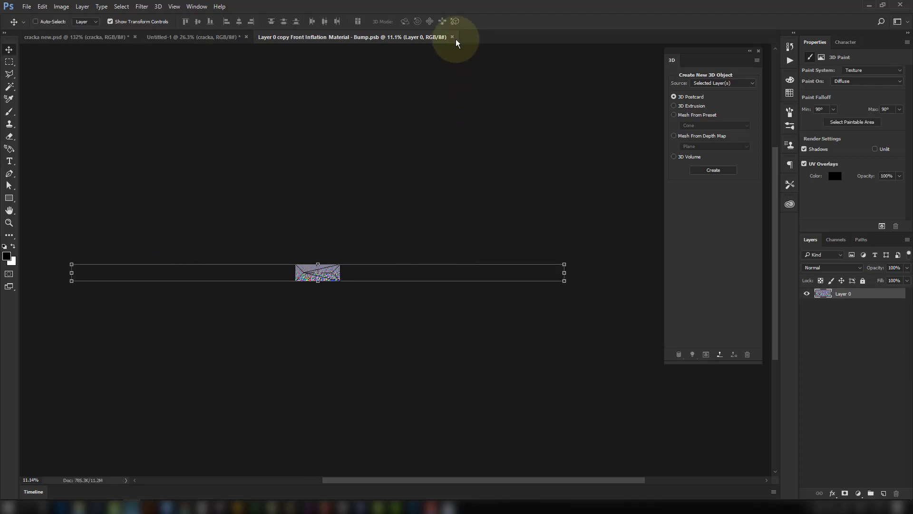
pyautogui.click(456, 37)
pyautogui.click(448, 157)
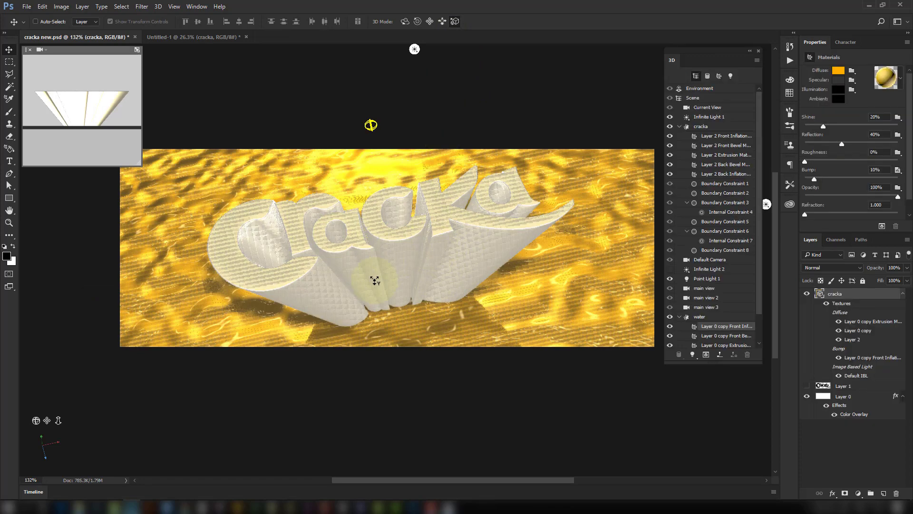
# - Render the 3D scene to preview the water with the new bump texture, and stop the render early
pyautogui.moveTo(449, 395)
pyautogui.mouseDown()
pyautogui.moveTo(534, 381)
pyautogui.moveTo(523, 371)
pyautogui.mouseUp()
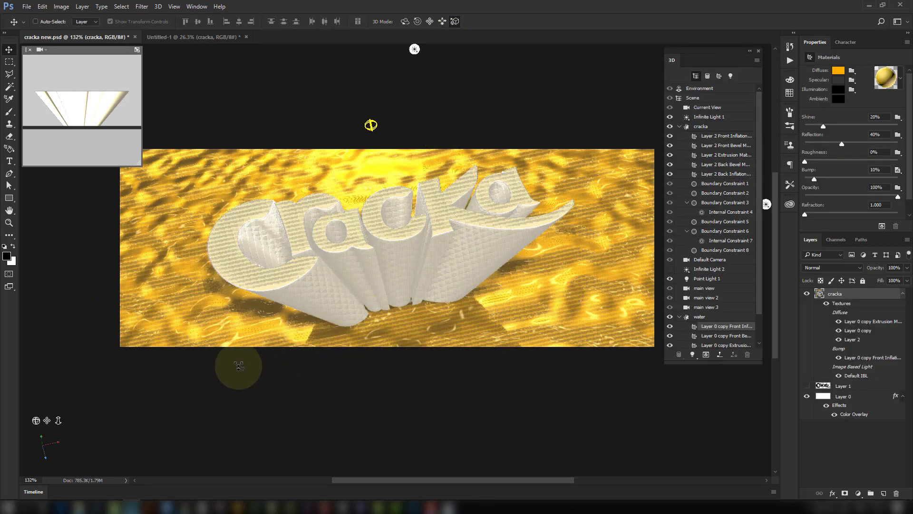
pyautogui.click(882, 227)
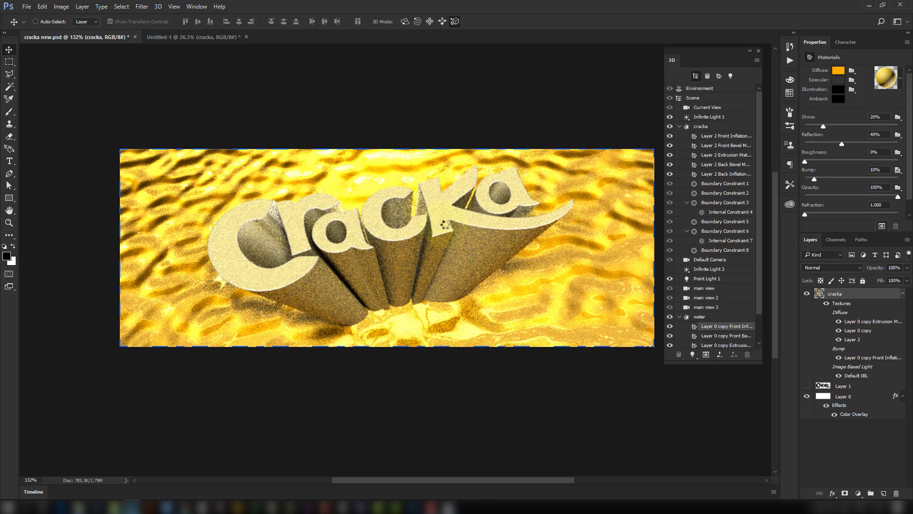
pyautogui.press('Escape')
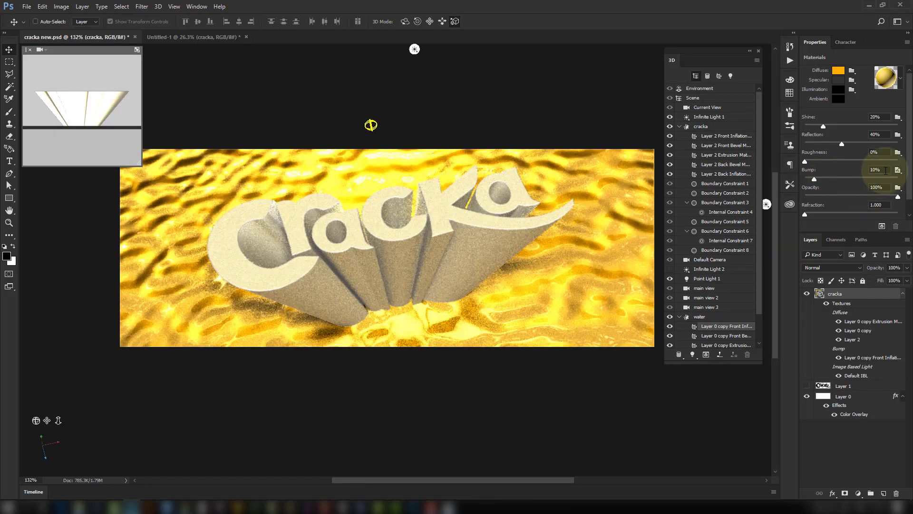
# - Set the bump of the water mesh's front inflation material to 5%
pyautogui.click(885, 170)
pyautogui.write('5')
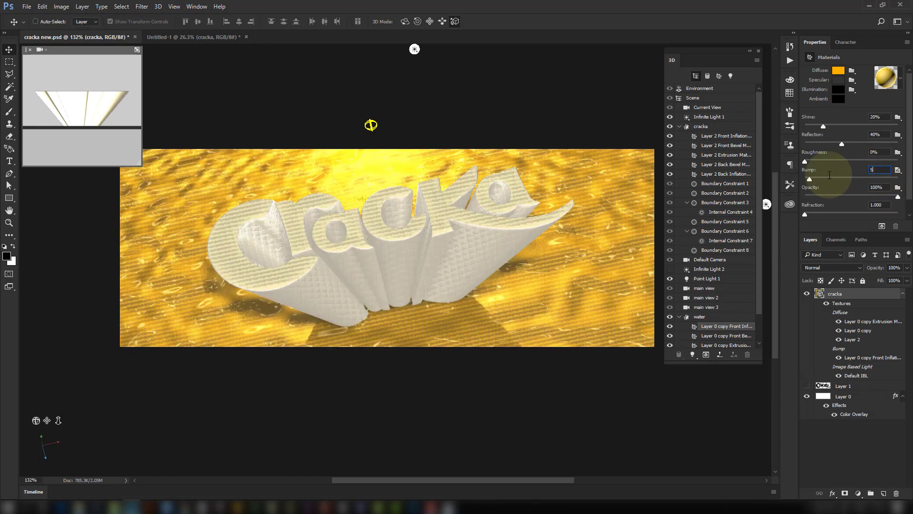
# - Set the reflection of the water's front inflation material to 30%, render the scene, and stop the render early
pyautogui.moveTo(842, 143); pyautogui.dragTo(823, 144)
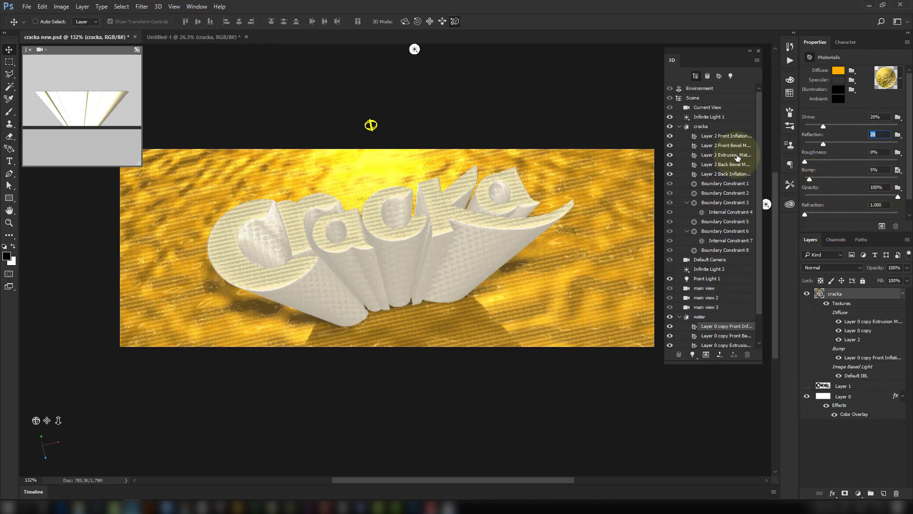
pyautogui.write('30')
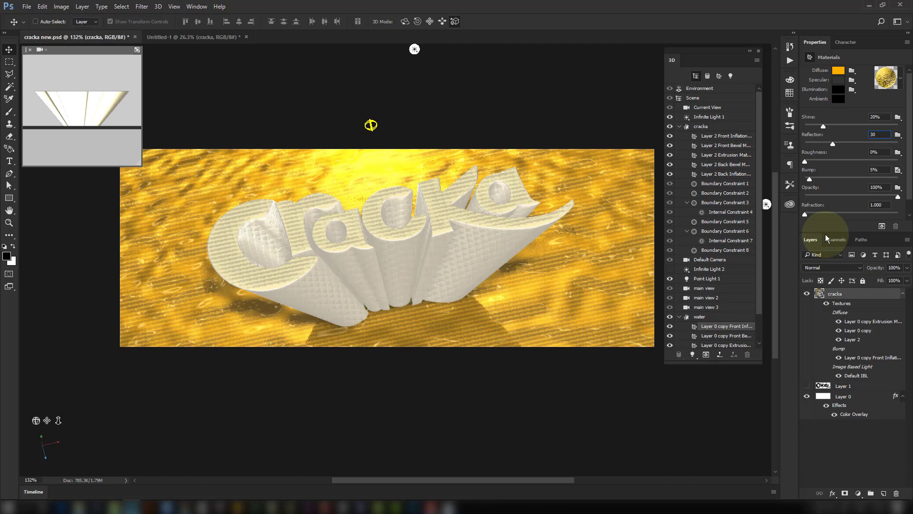
pyautogui.click(882, 226)
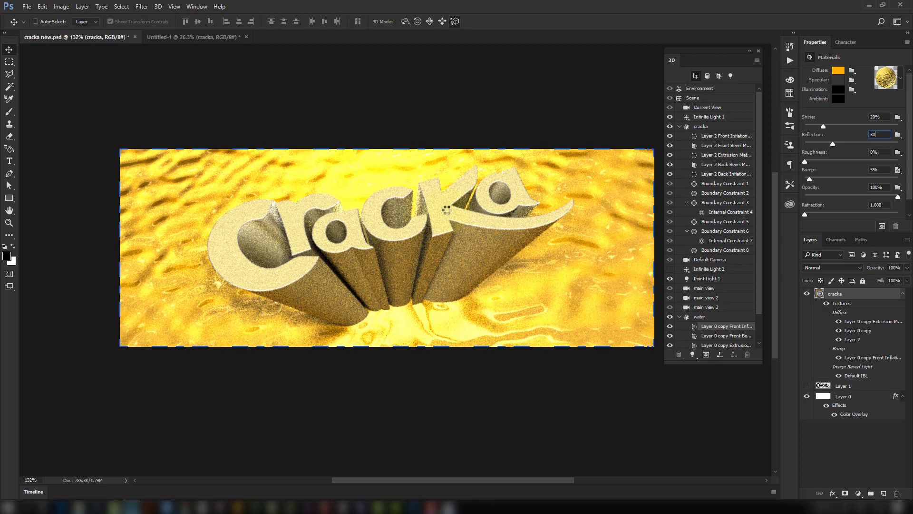
pyautogui.press('Escape')
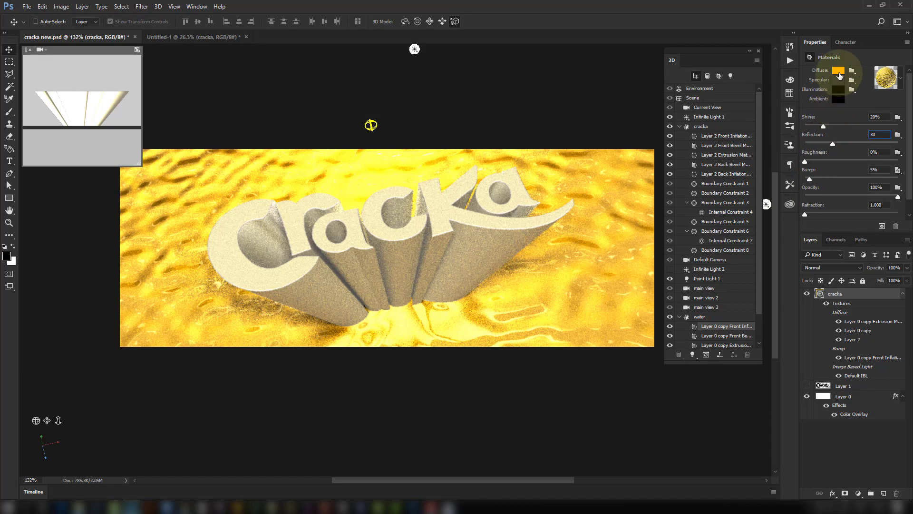
# - Darken the diffuse color of the water's front inflation material by one stop and render the scene
pyautogui.click(839, 71)
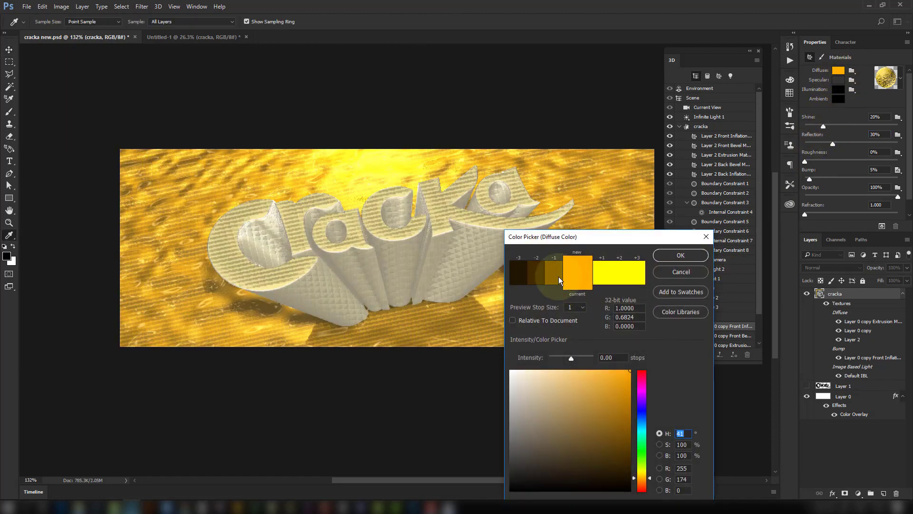
pyautogui.click(672, 253)
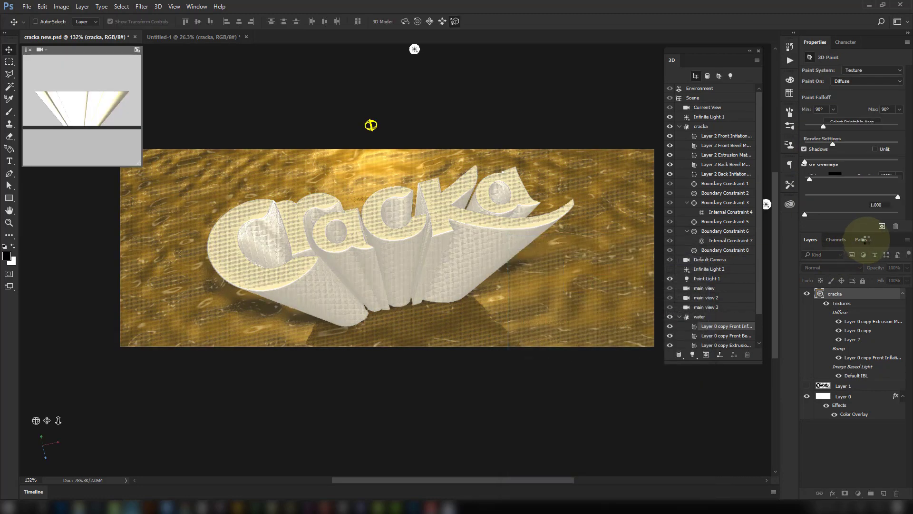
pyautogui.click(882, 227)
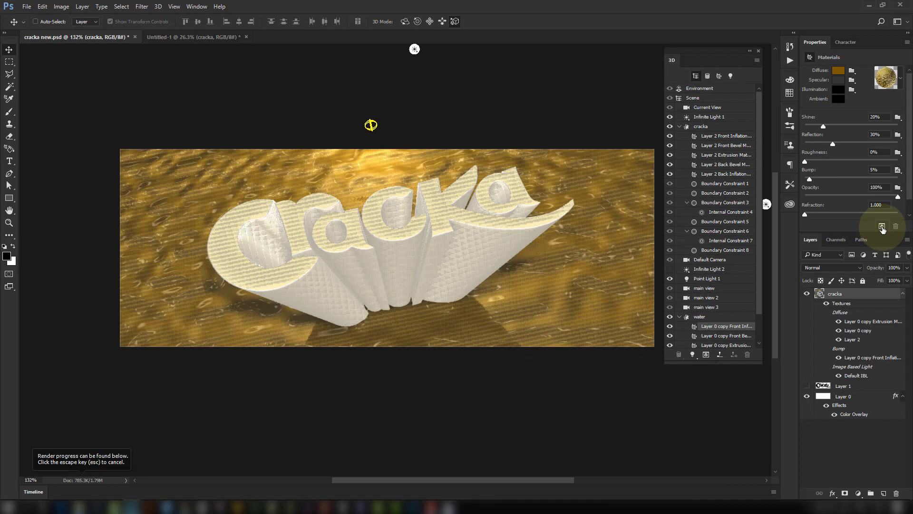
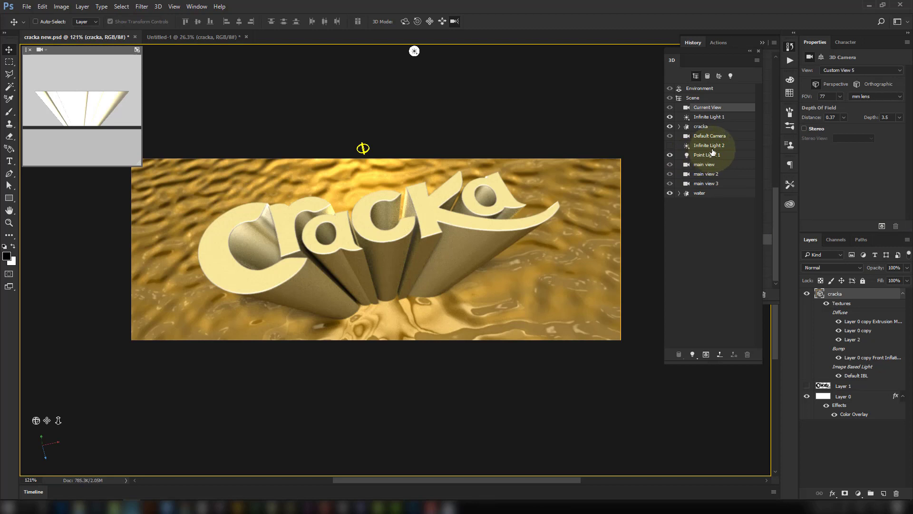
# - Try Point Light 1 at 60% and 70% intensity and render the scene
pyautogui.click(670, 145)
pyautogui.click(707, 155)
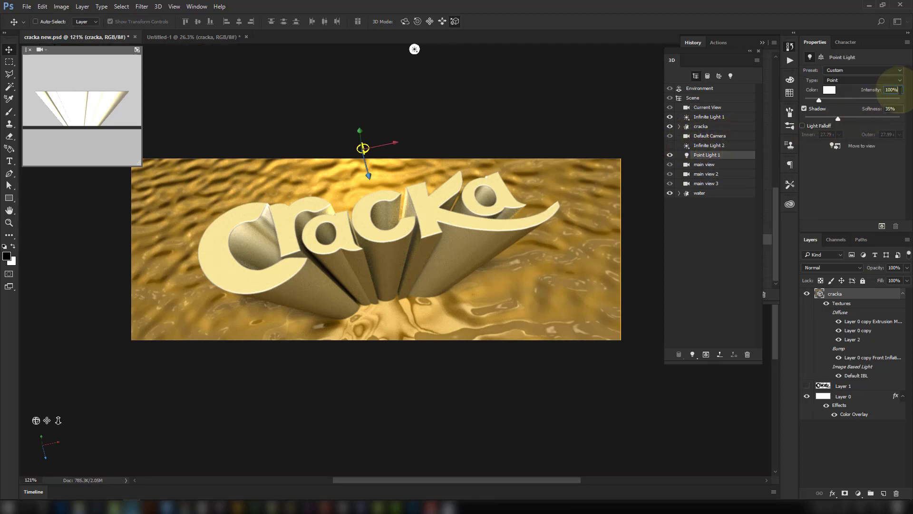
pyautogui.doubleClick(891, 89)
pyautogui.write('60')
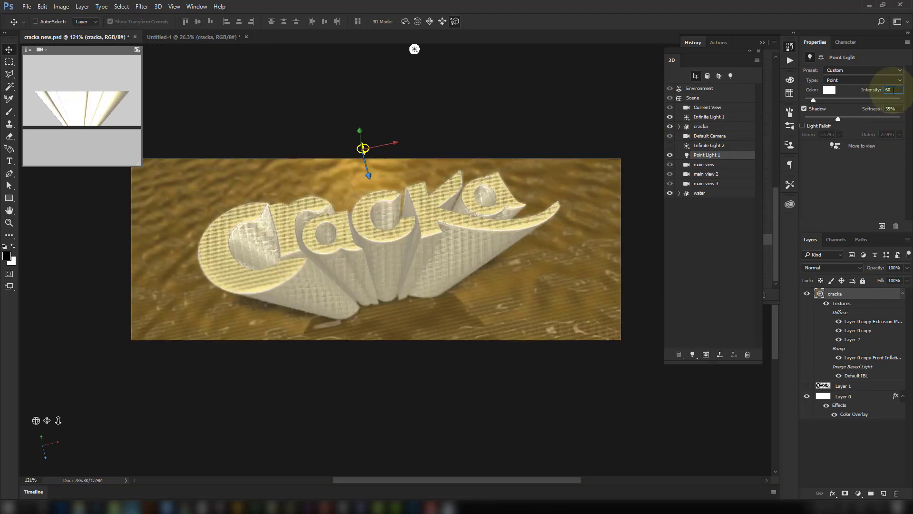
pyautogui.moveTo(893, 90); pyautogui.dragTo(815, 86)
pyautogui.write('70')
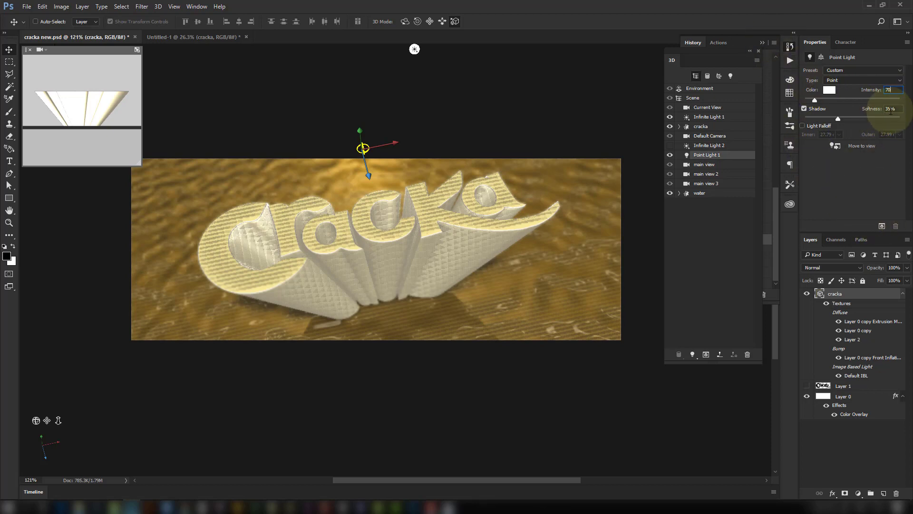
pyautogui.press('Tab')
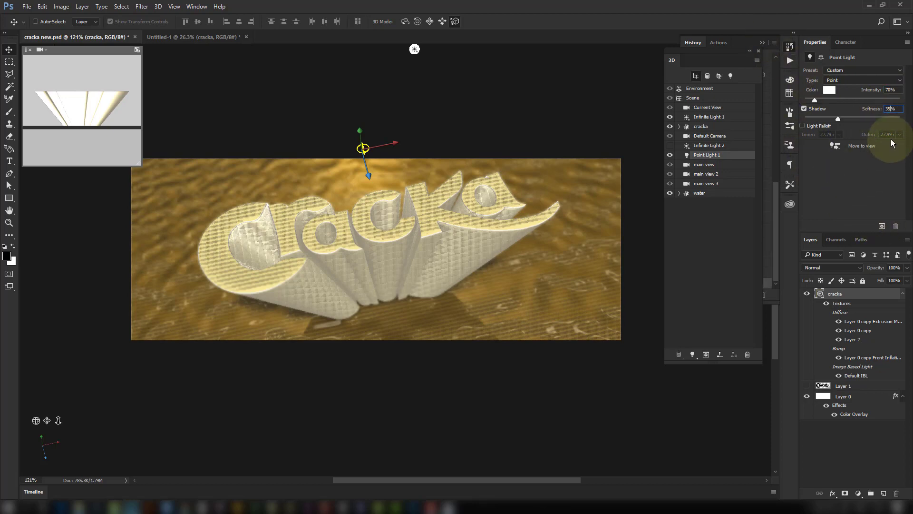
pyautogui.click(882, 226)
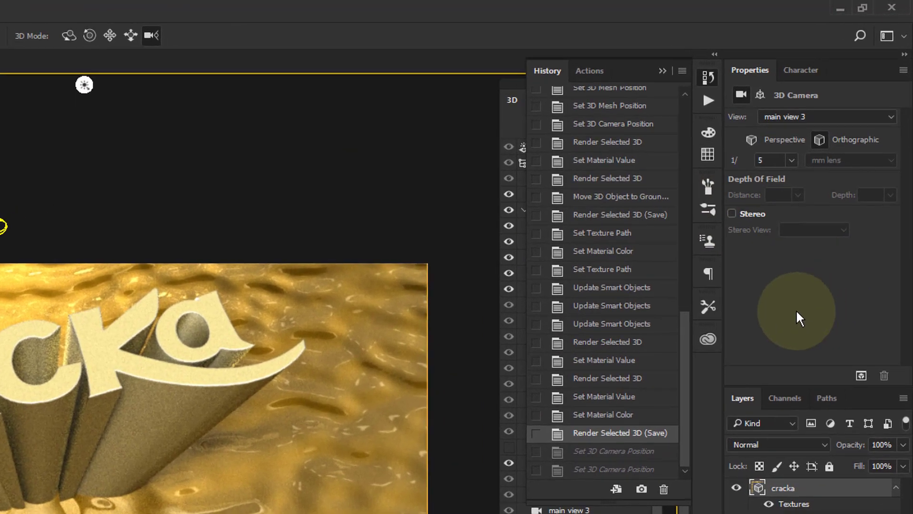
# - Switch the 3D camera to perspective projection and pull it back to fit the whole lettering on the canvas
pyautogui.click(755, 139)
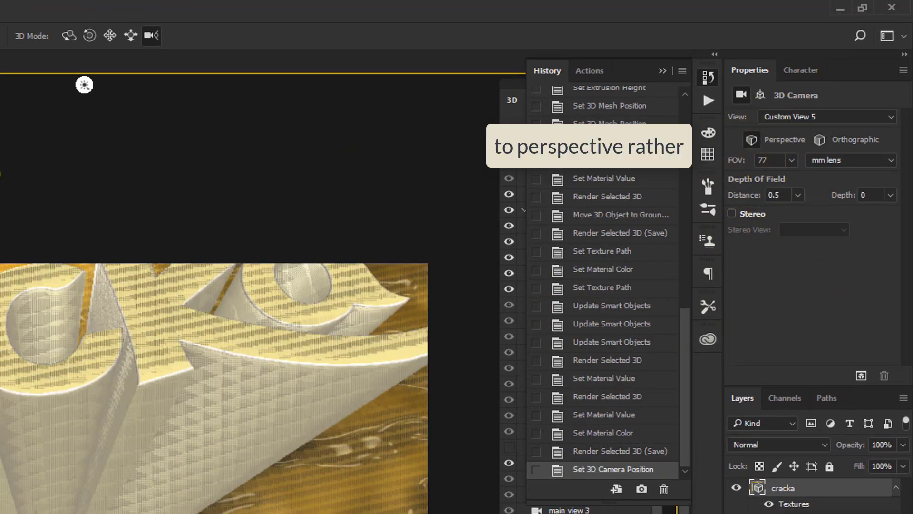
pyautogui.moveTo(1, 172); pyautogui.dragTo(3, 246)
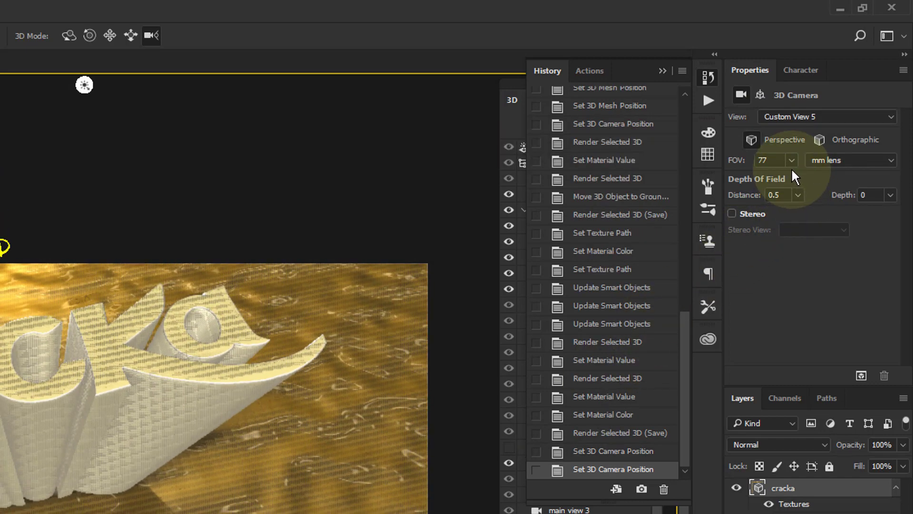
# - Set the camera's depth of field to depth 3.5 and distance 0.37, and render the scene
pyautogui.click(887, 195)
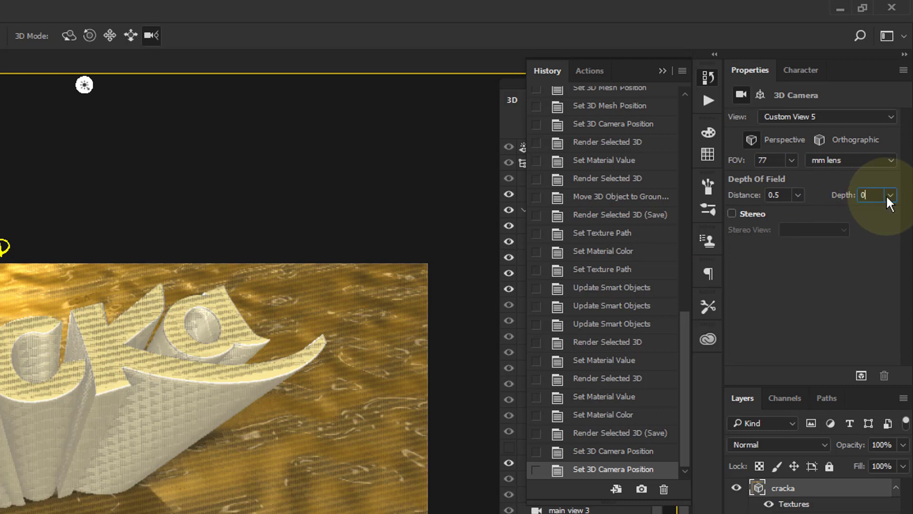
pyautogui.moveTo(831, 212); pyautogui.dragTo(856, 217)
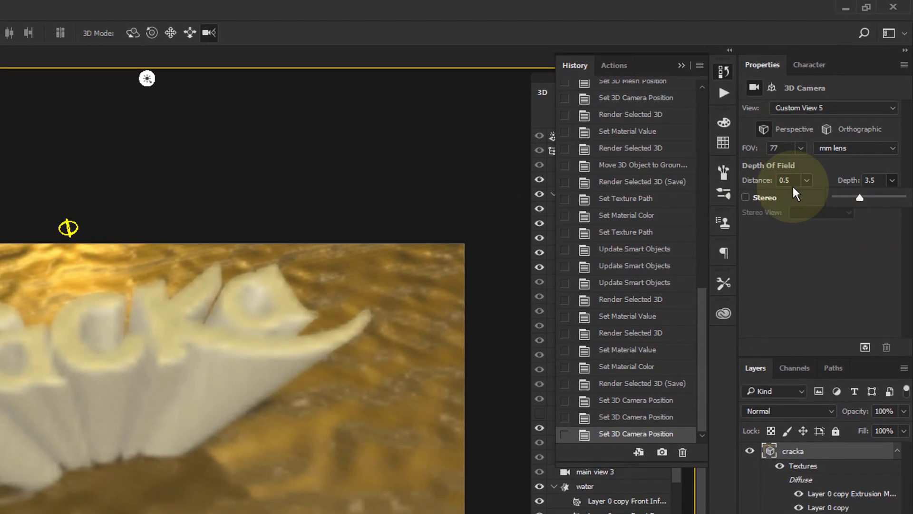
pyautogui.click(806, 181)
pyautogui.moveTo(807, 197); pyautogui.dragTo(844, 180)
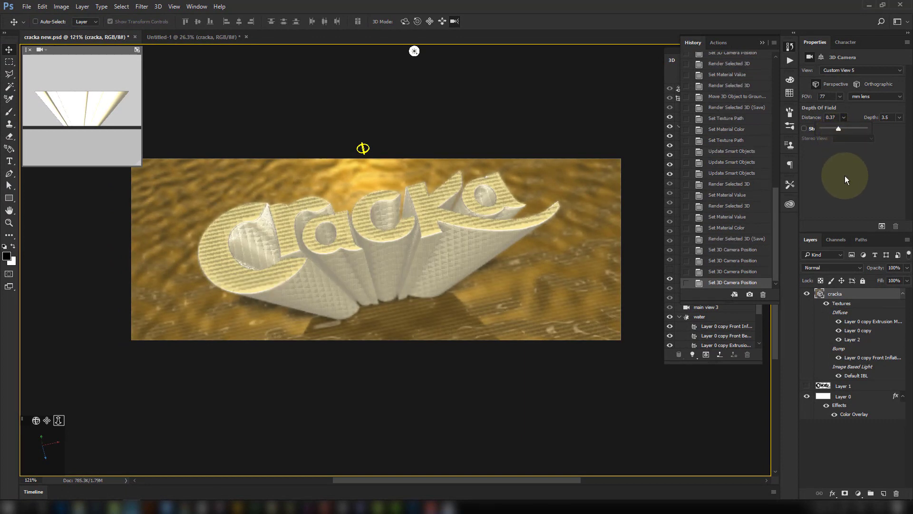
pyautogui.click(882, 226)
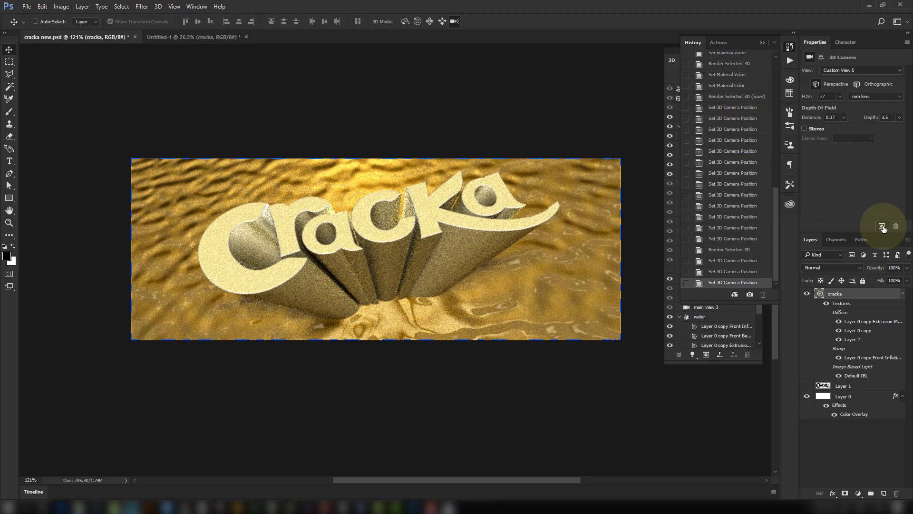
pyautogui.click(882, 227)
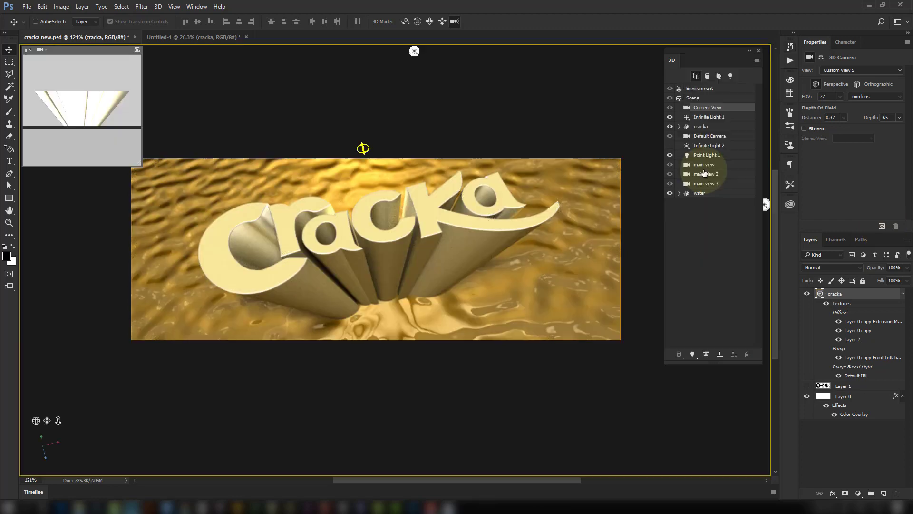
# - Turn off Point Light 1 and render the scene to judge the water without it
pyautogui.click(670, 155)
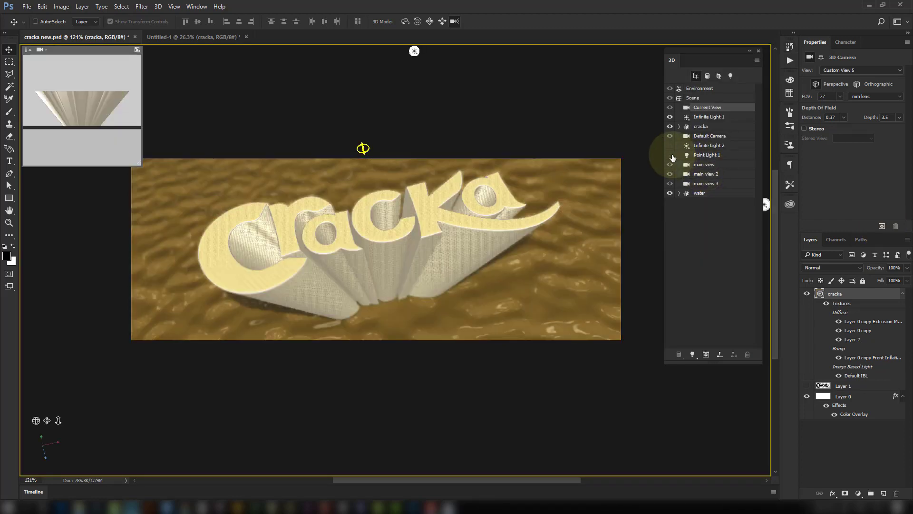
pyautogui.click(670, 155)
pyautogui.click(670, 155)
pyautogui.click(882, 227)
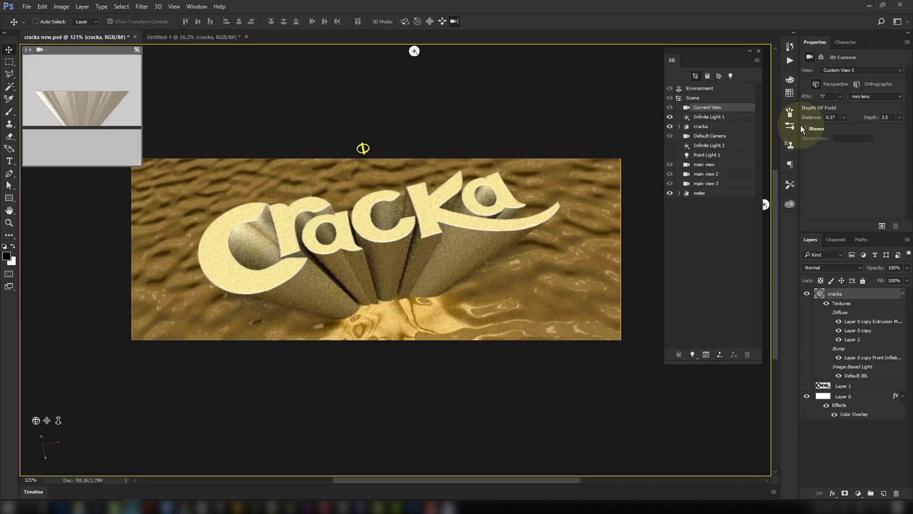
# - Compare the history states with and without Point Light 1 and return to the render made with it on
pyautogui.click(790, 48)
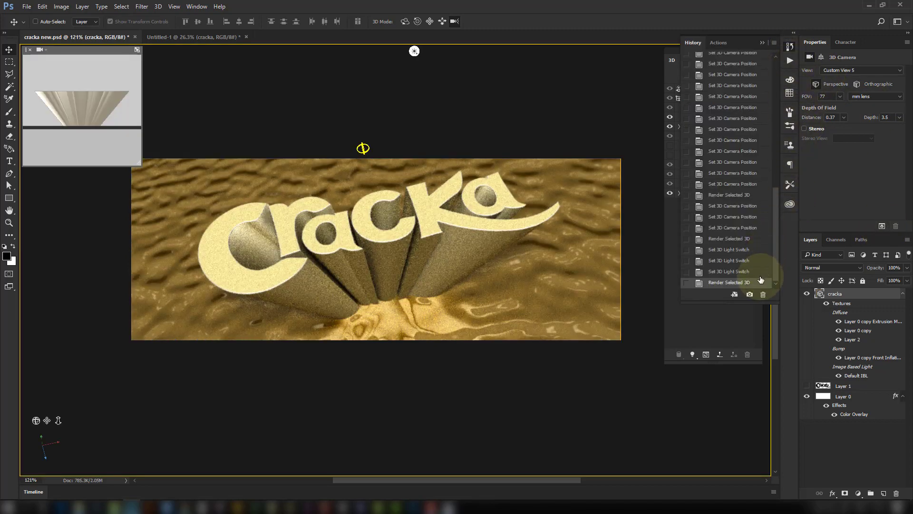
pyautogui.click(748, 240)
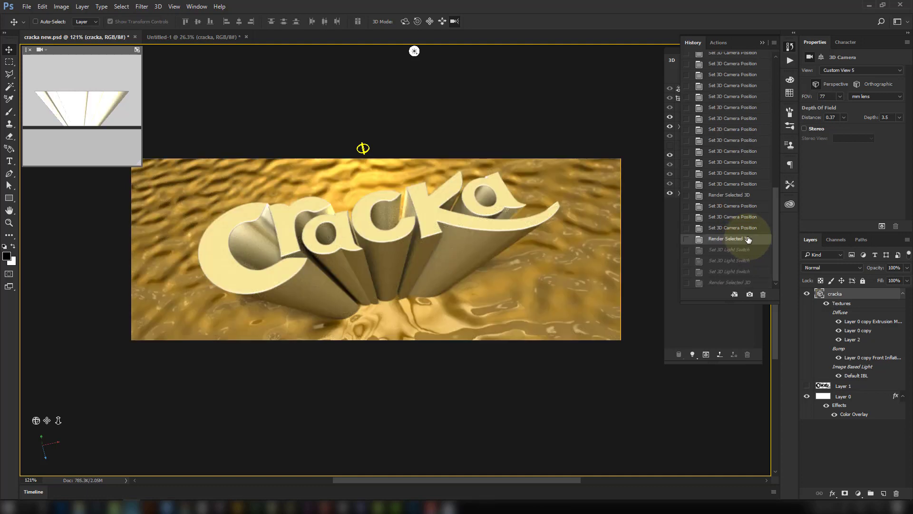
pyautogui.click(741, 283)
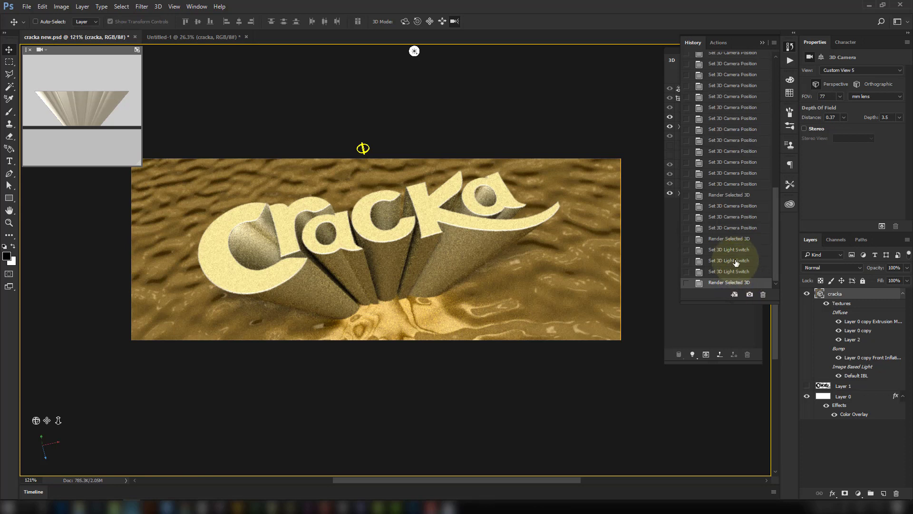
pyautogui.click(739, 239)
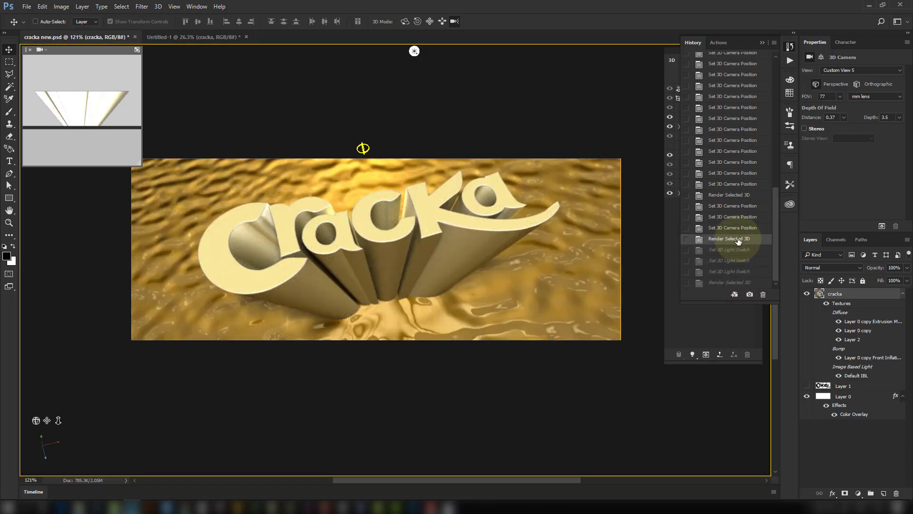
# - Set the intensity of Point Light 1 to 70%
pyautogui.click(673, 243)
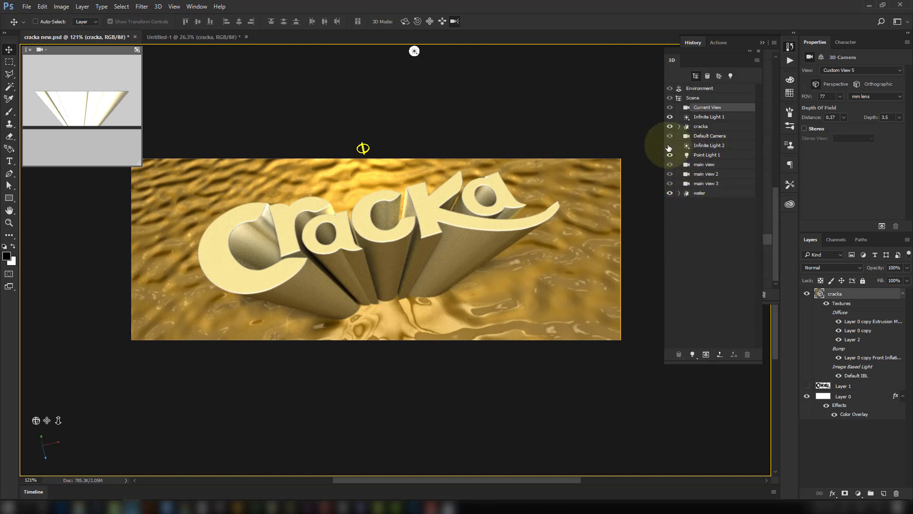
pyautogui.click(713, 155)
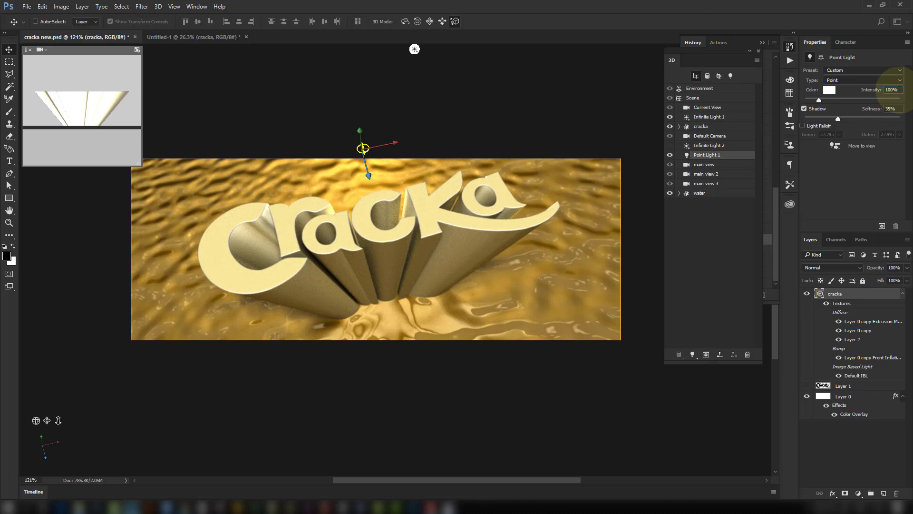
pyautogui.moveTo(899, 90); pyautogui.dragTo(878, 90)
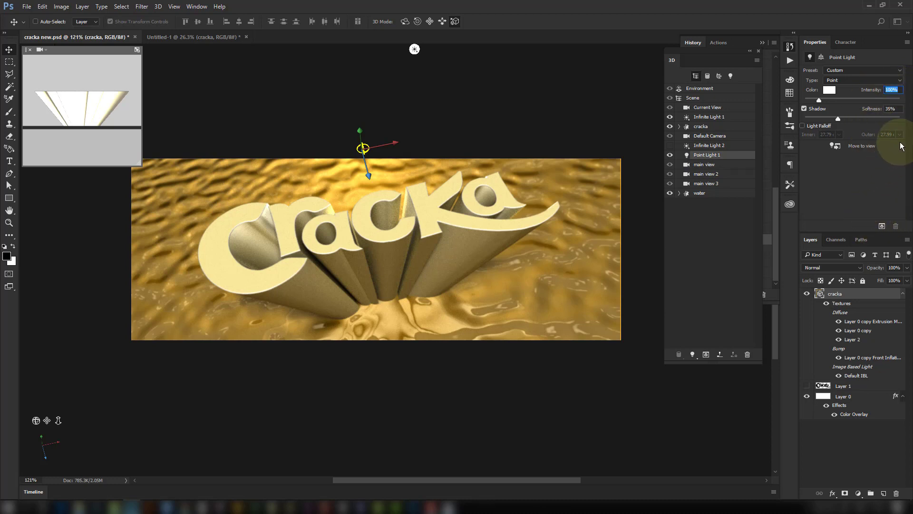
pyautogui.write('60')
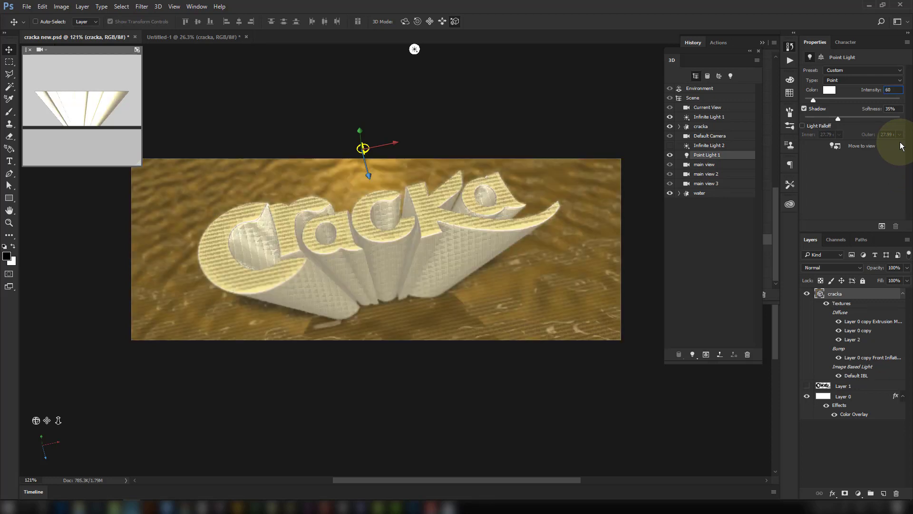
pyautogui.moveTo(893, 90); pyautogui.dragTo(814, 88)
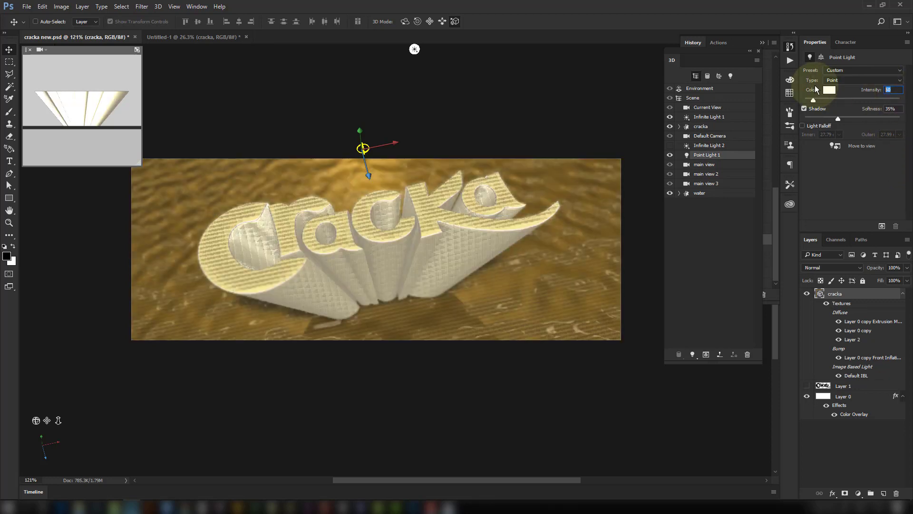
pyautogui.write('70')
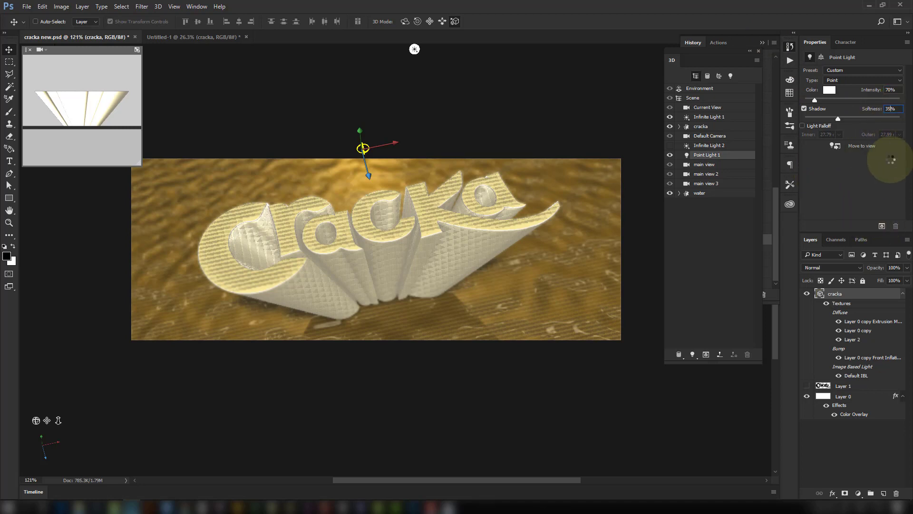
pyautogui.click(899, 108)
# - Render the scene with the dimmed point light, stop the render early, and save the document
pyautogui.click(881, 227)
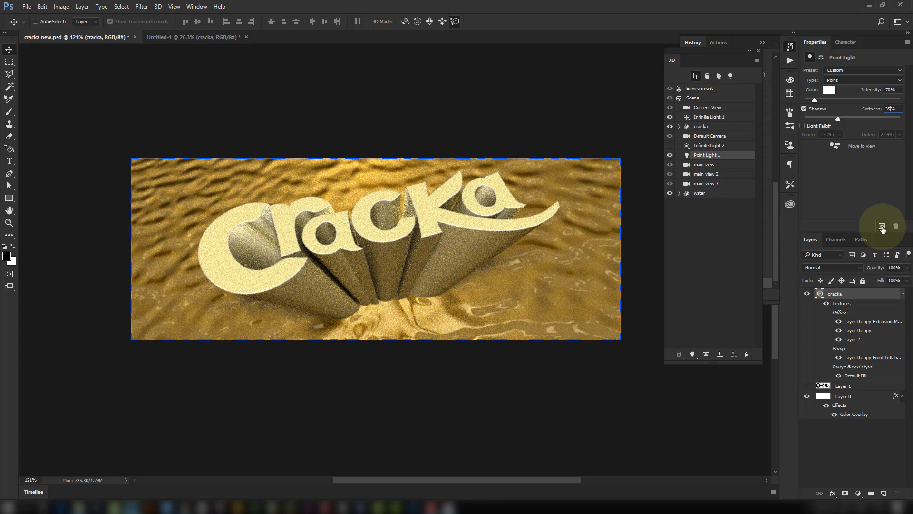
pyautogui.click(386, 183)
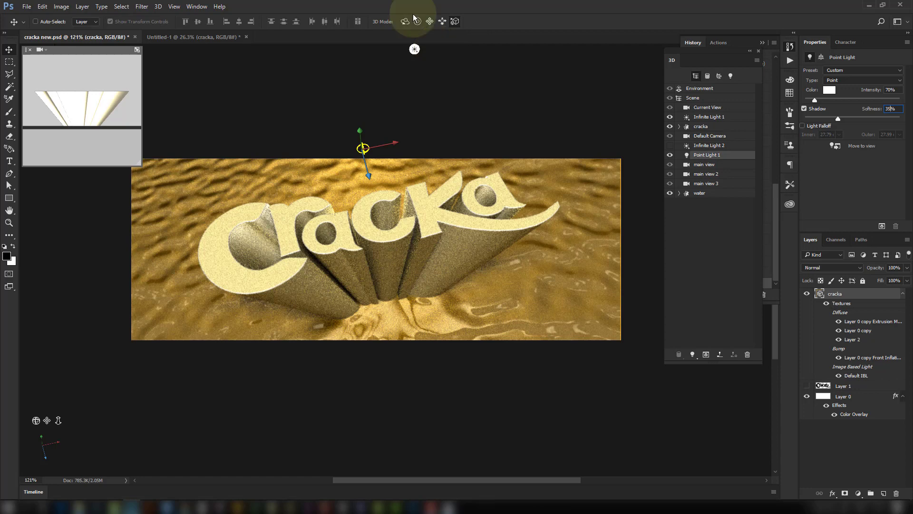
pyautogui.hotkey('ctrl', 's')
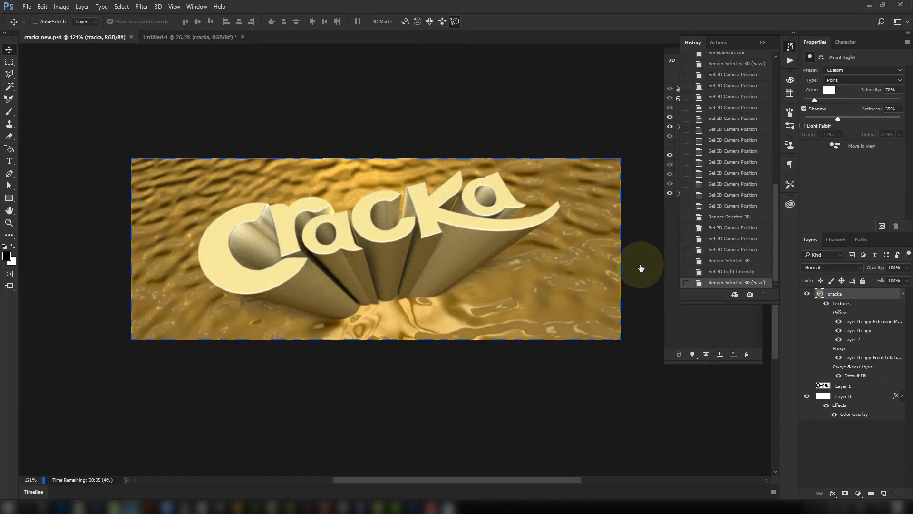